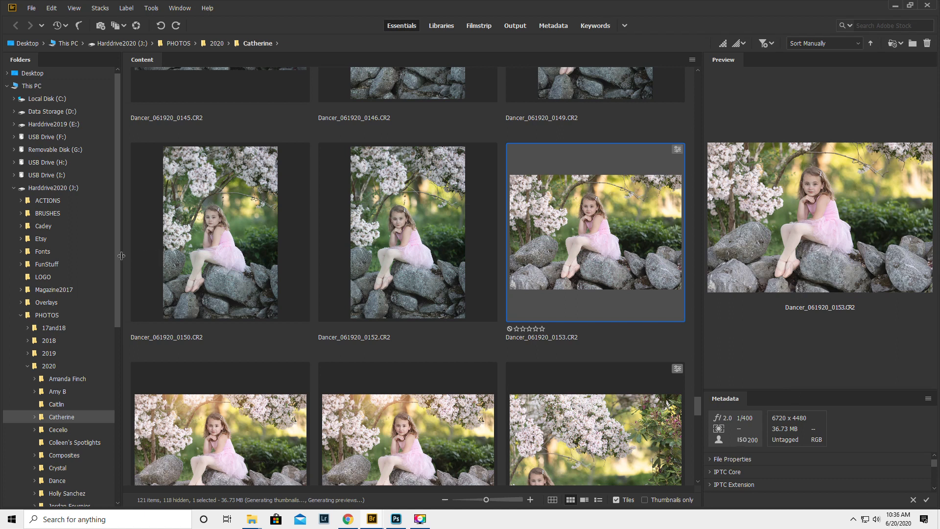
Step: Enlarge the preview and compare the raw Dancer_061920_0153.CR2 with the edited Dancer_061920_0153e copyFB.jpg
left_click_drag(121, 256, 52, 256)
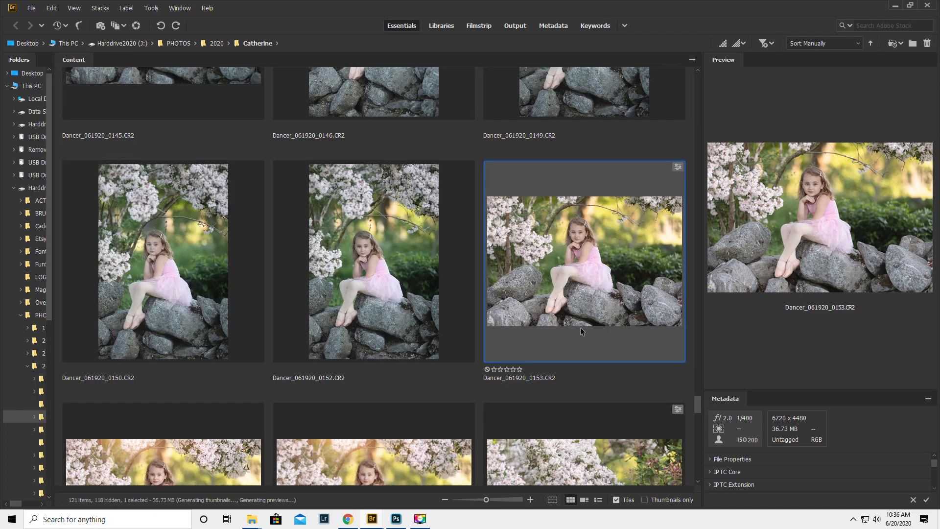
left_click_drag(701, 344, 283, 324)
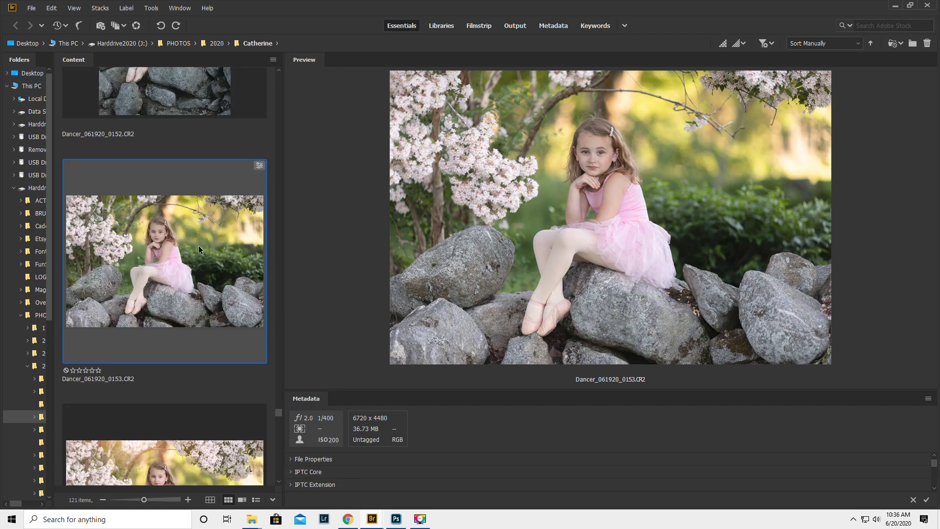
scroll(199, 249, "down", 3)
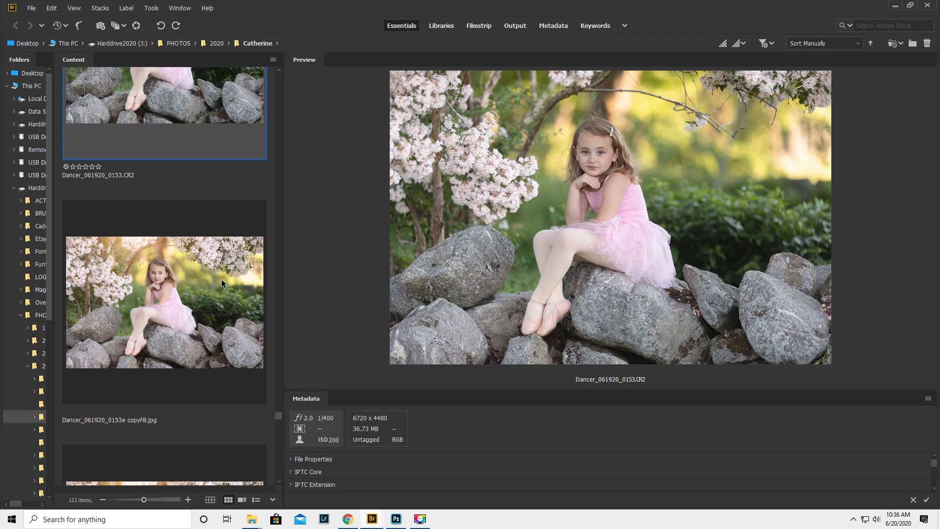
left_click(166, 295)
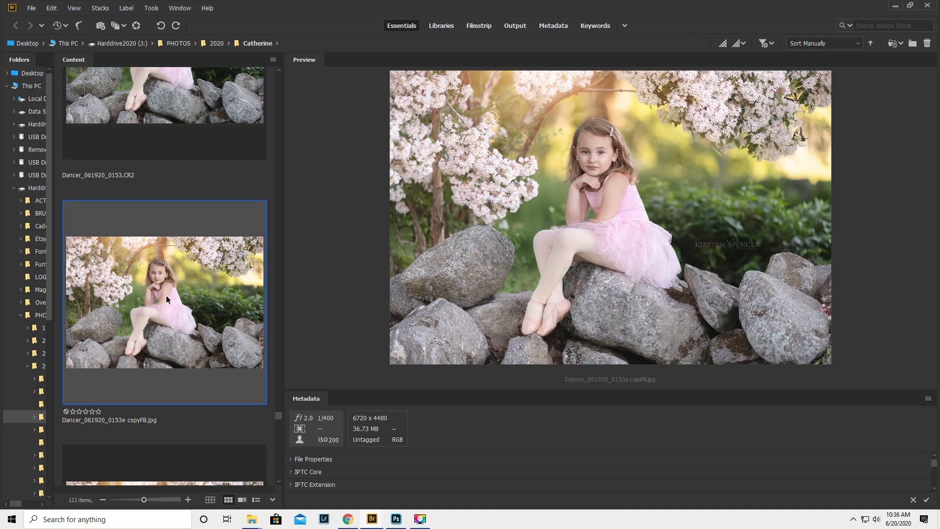
left_click(171, 102)
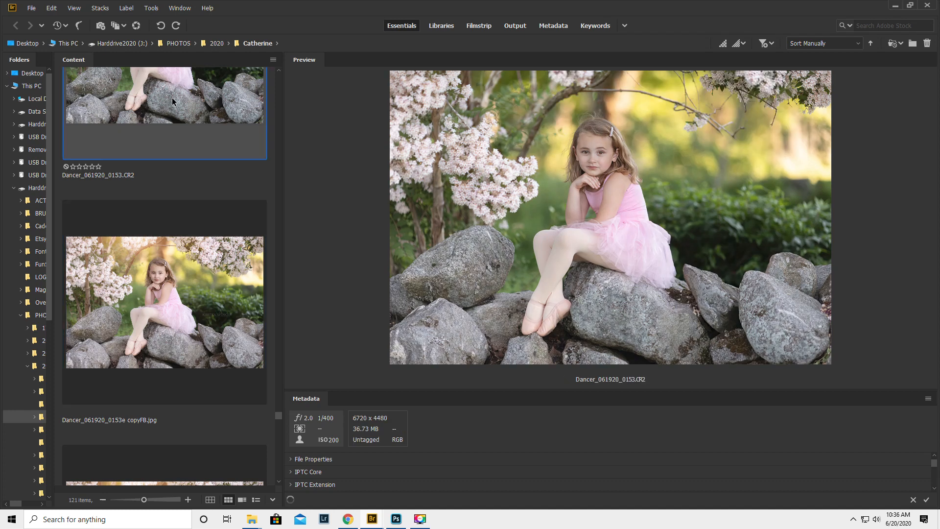
scroll(174, 103, "up", 5)
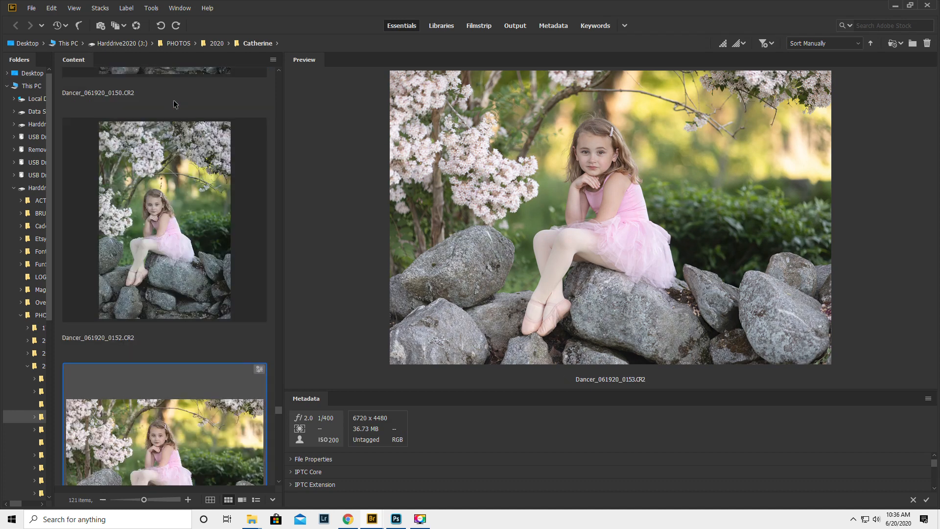
scroll(174, 103, "up", 3)
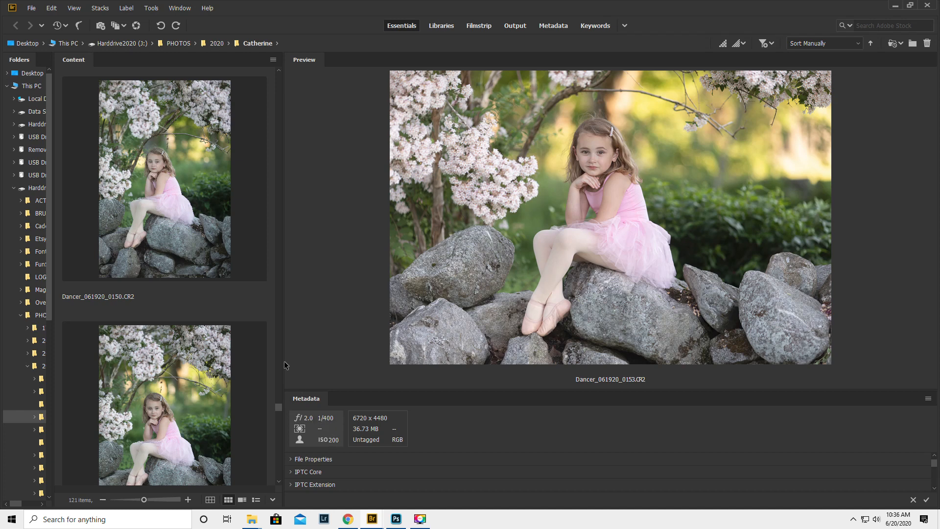
Step: Widen the thumbnail area, then add Dancer_061920_0154.CR2 to the selected Dancer_061920_0153.CR2 and open both in Camera Raw
left_click_drag(283, 362, 586, 397)
scroll(460, 336, "down", 6)
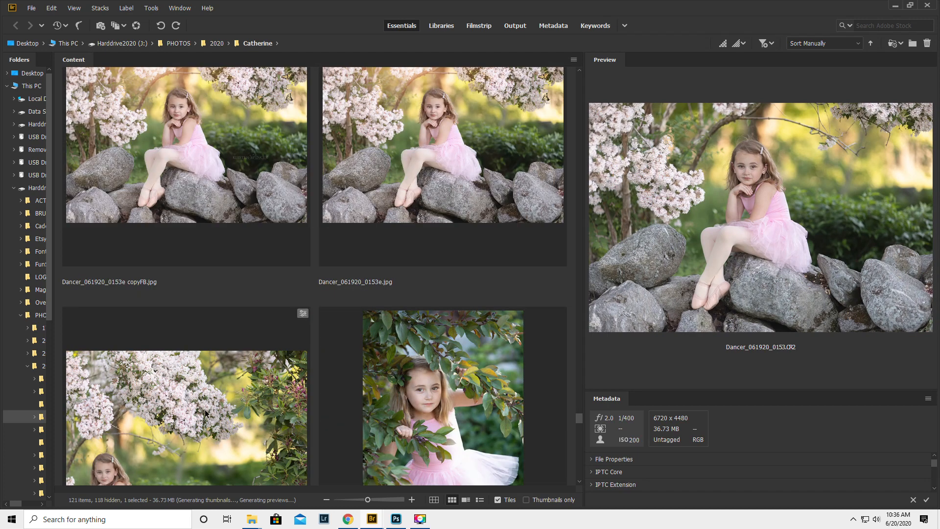
left_click(204, 409, "ctrl")
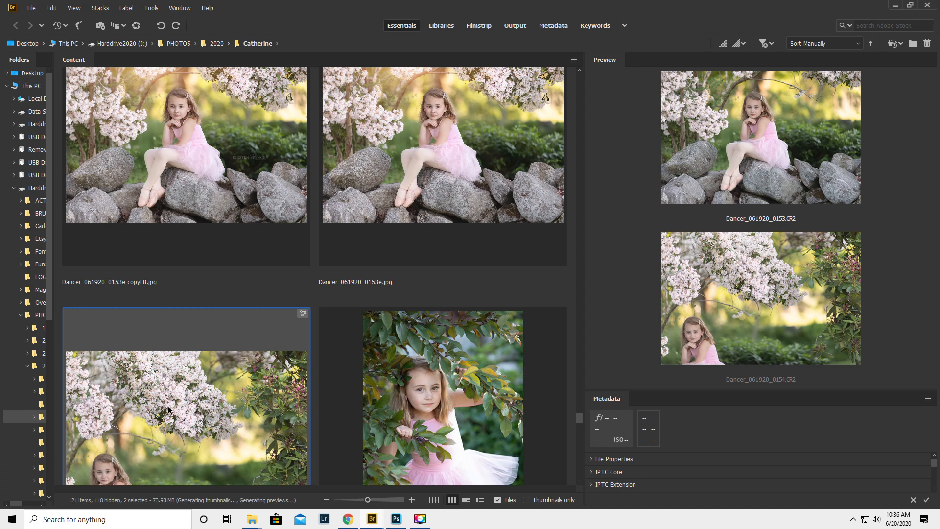
key("space")
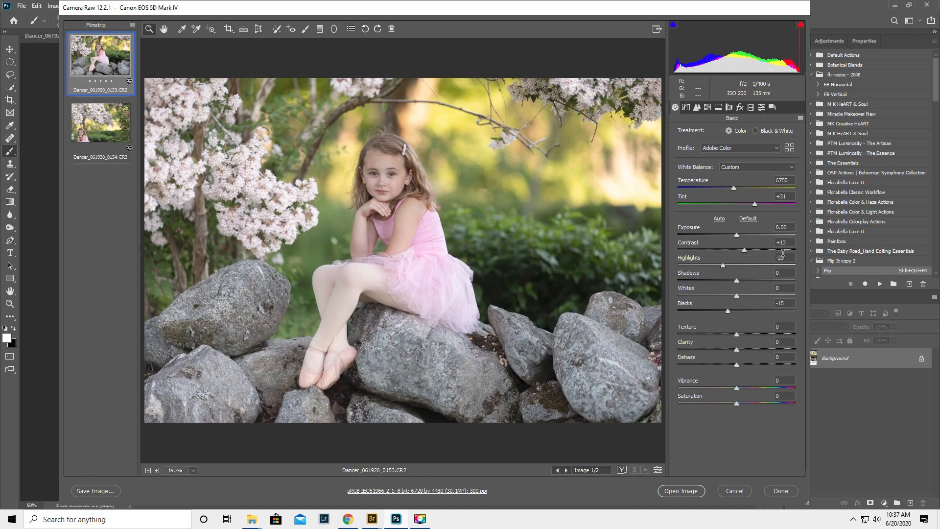
Step: Reset the Highlights of Dancer_061920_0153.CR2 to 0
double_click(723, 267)
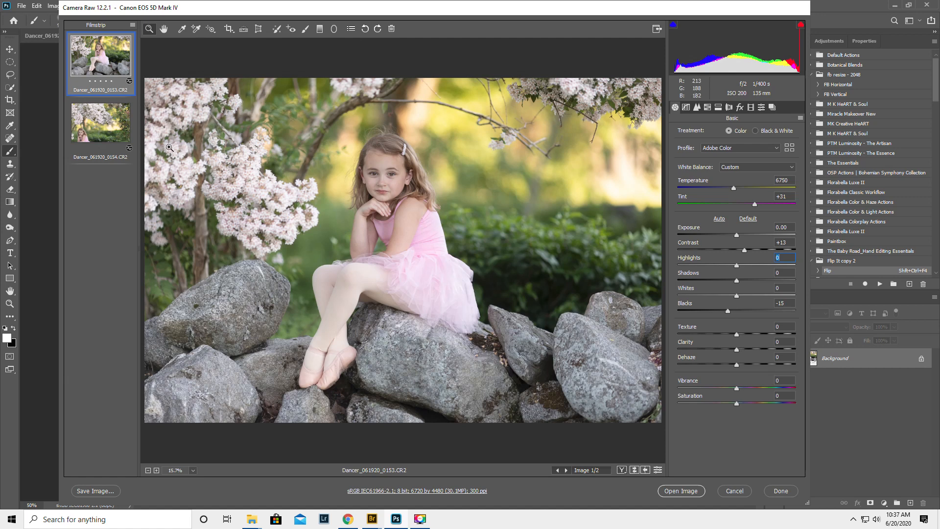
Step: Synchronize the Default subset of settings from Dancer_061920_0154.CR2 to Dancer_061920_0153.CR2 and open both images in Photoshop
left_click(102, 120)
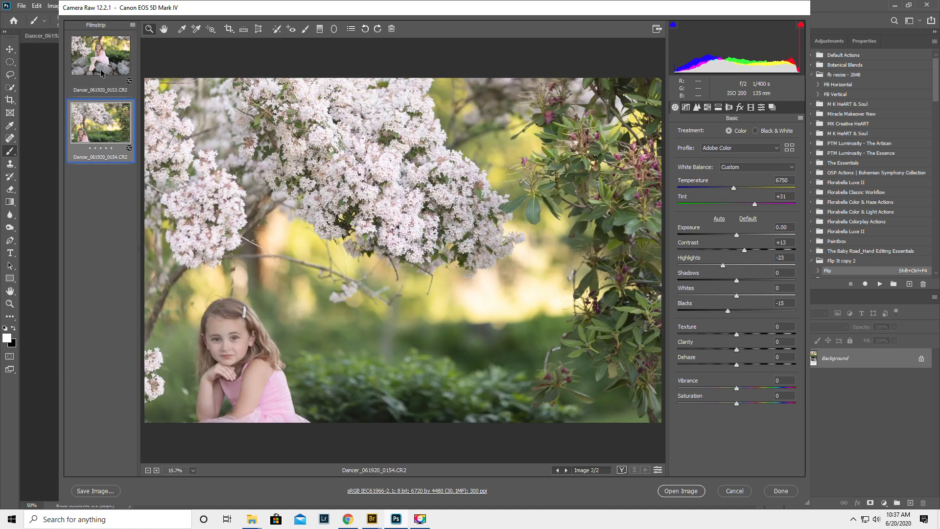
left_click(102, 72, "ctrl")
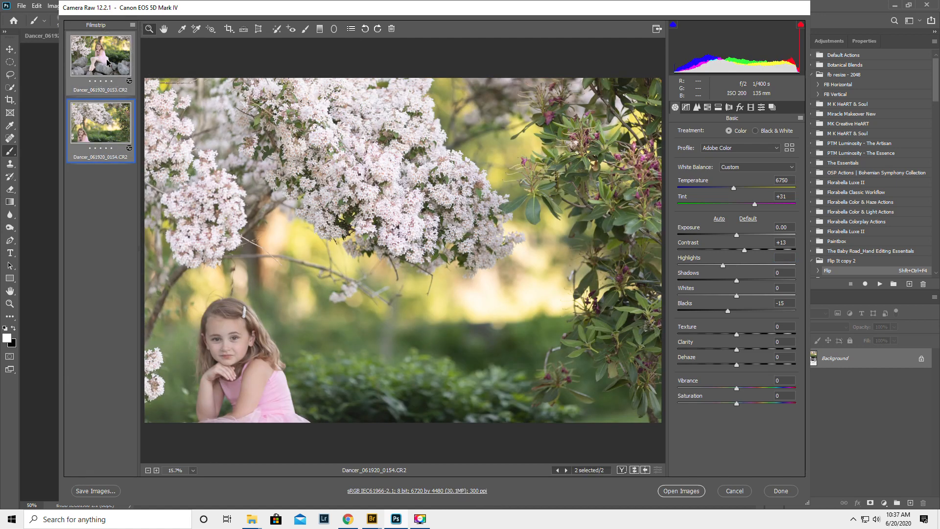
left_click(132, 25)
left_click(151, 36)
left_click(132, 25)
left_click(155, 59)
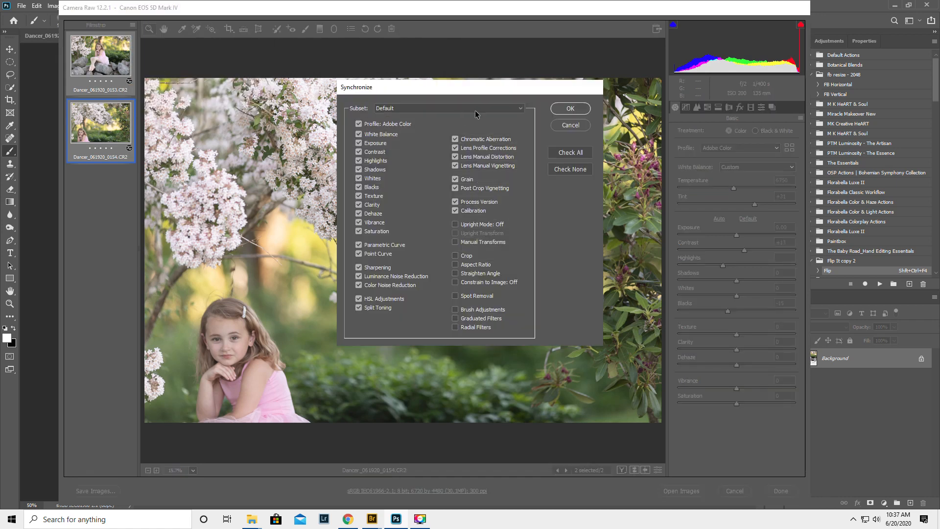
left_click(562, 109)
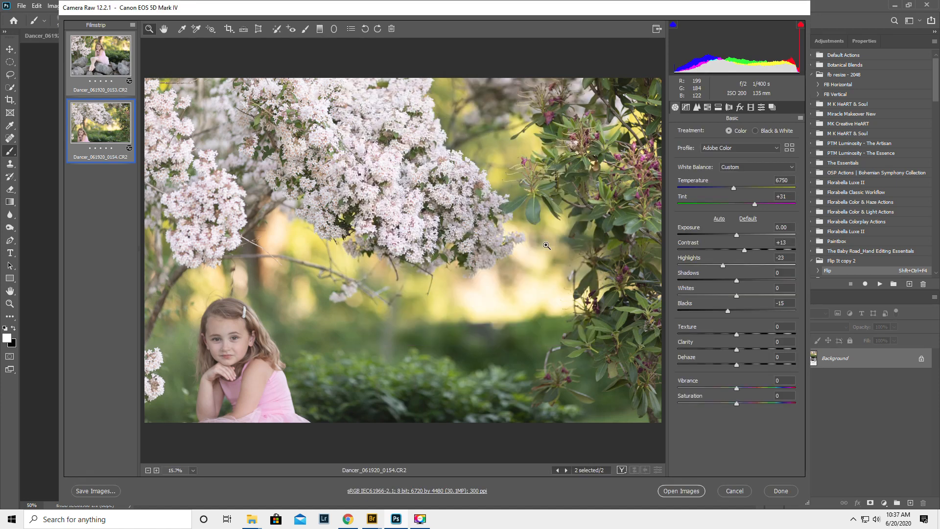
left_click(698, 492)
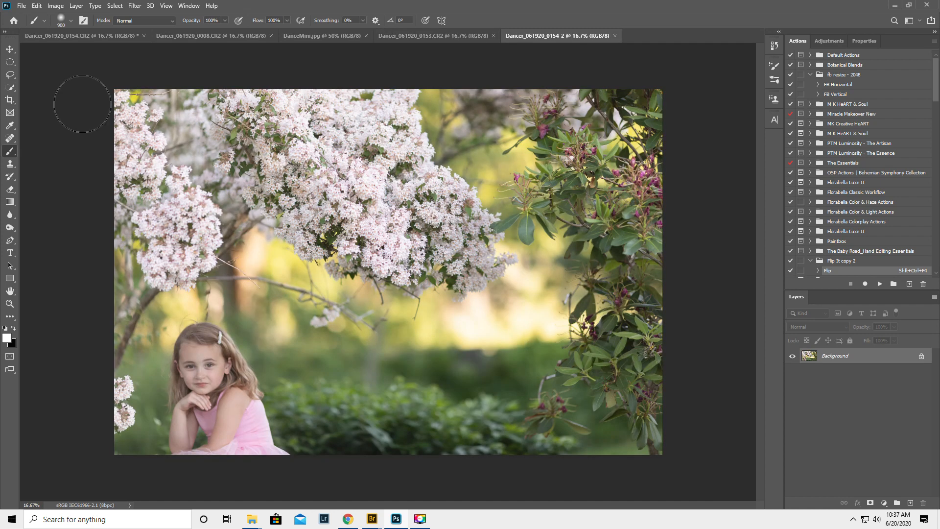
Step: Select the large hanging blossom cluster in the 0154 photo with a rectangular Object Selection
left_click(10, 88)
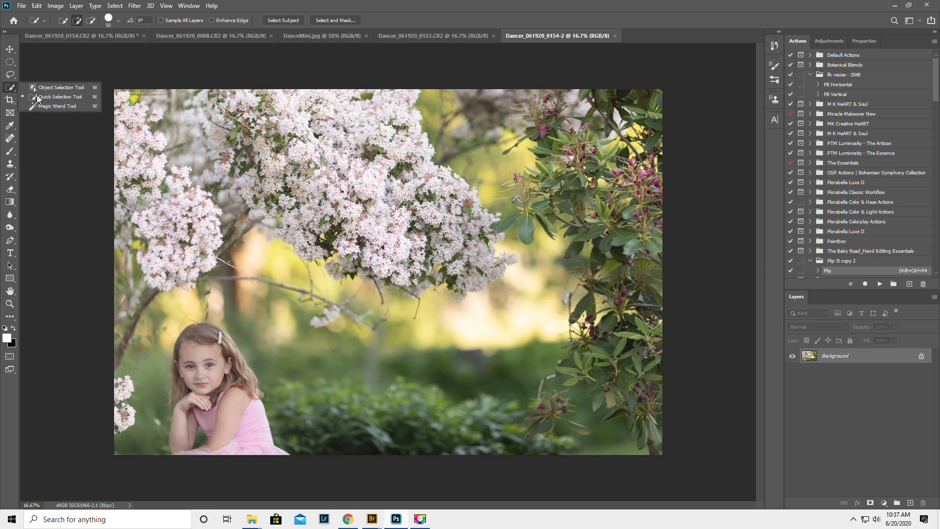
left_click(50, 89)
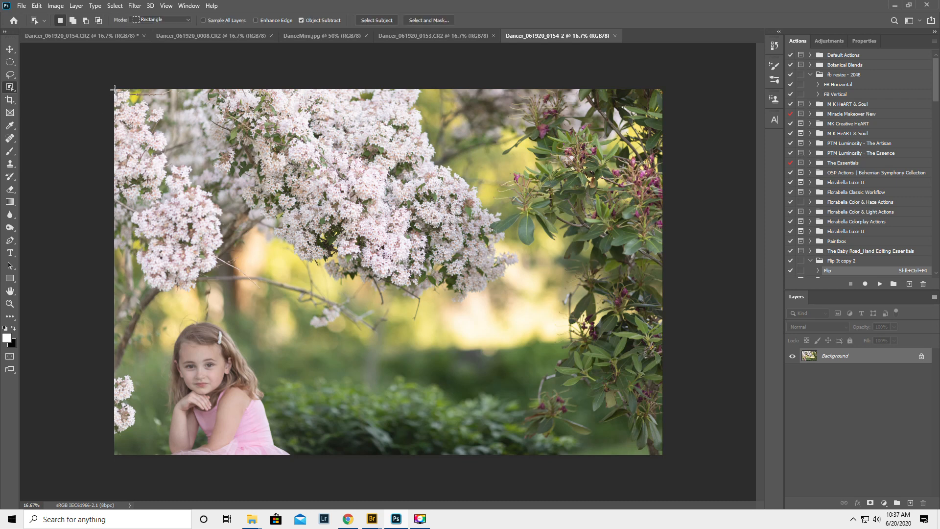
left_click_drag(113, 88, 522, 306)
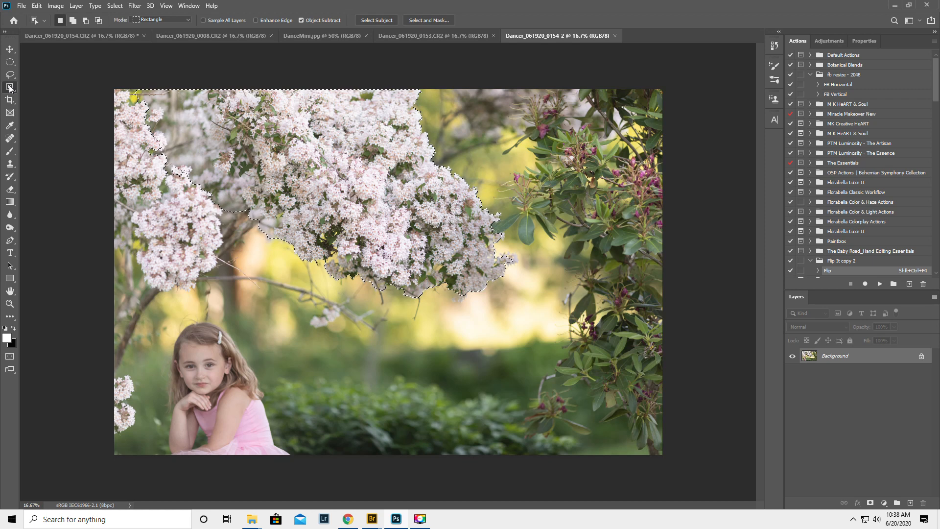
Step: Add the missing blossoms at the photo's left edge to the selection with the Quick Selection tool
left_click(9, 87)
left_click(47, 97)
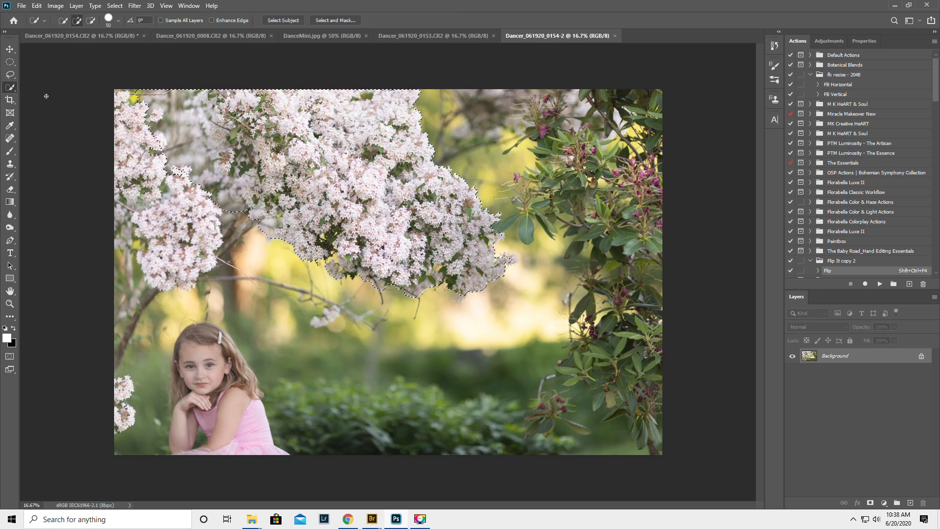
left_click(76, 22)
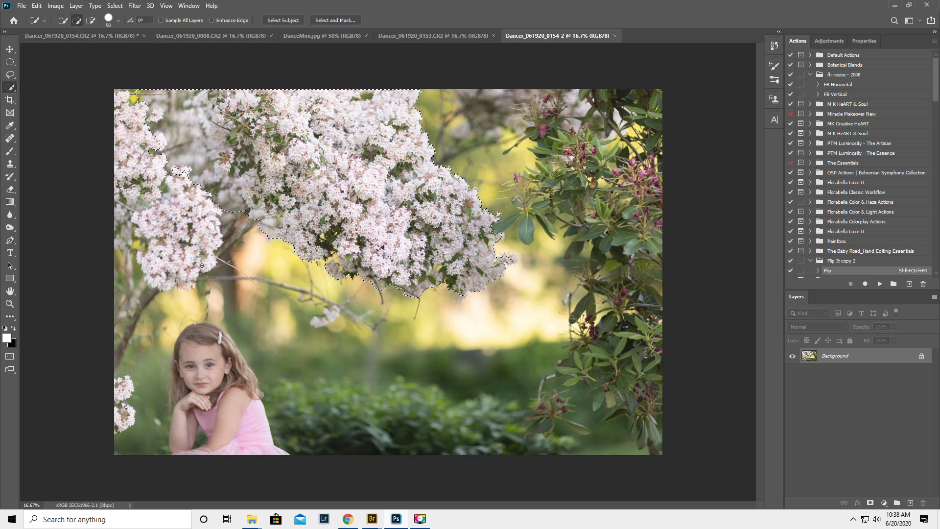
mouse_move(195, 218)
left_mouse_down()
mouse_move(203, 267)
mouse_move(147, 267)
mouse_move(135, 230)
mouse_move(104, 210)
mouse_move(128, 259)
mouse_move(121, 153)
mouse_move(138, 108)
left_mouse_up()
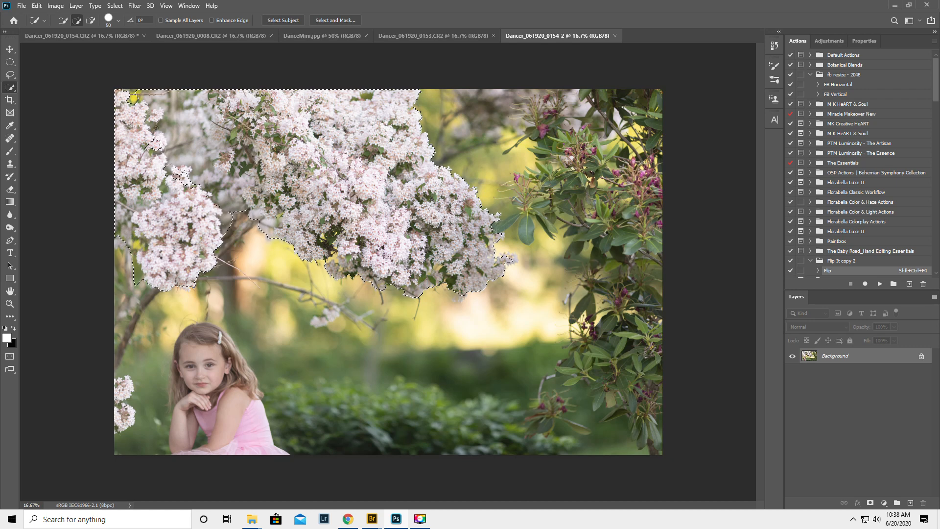
left_click_drag(190, 184, 168, 161)
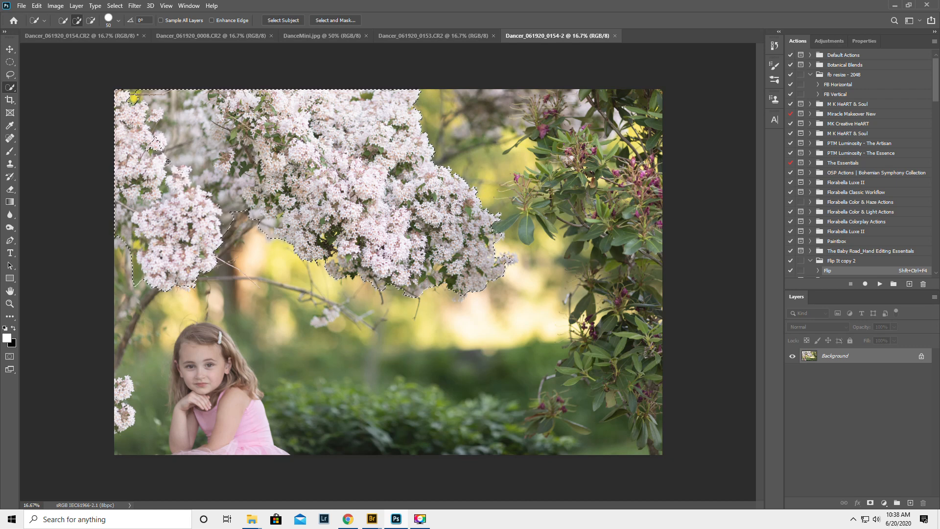
left_click(213, 201)
Step: Refine the blossom edges in Select and Mask with an enlarged Refine Edge Brush and output to a New Layer with Layer Mask
left_click(336, 19)
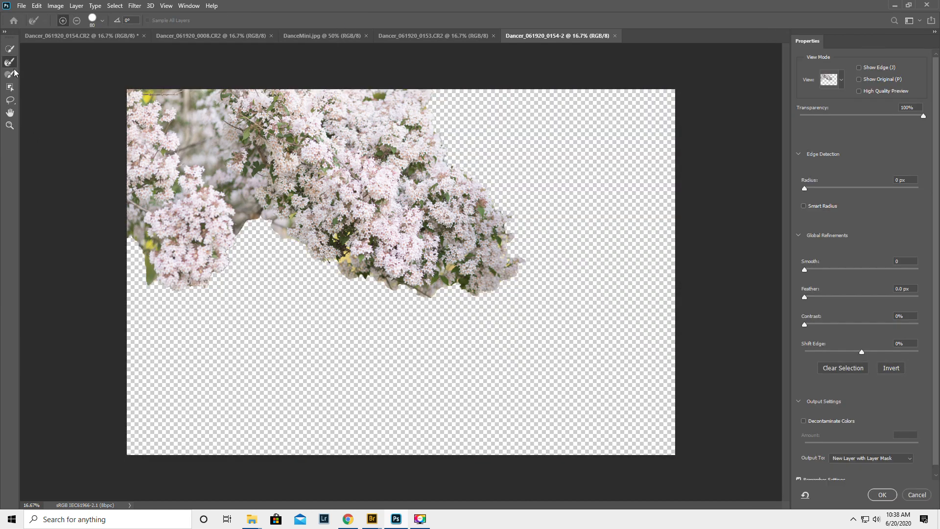
left_click(12, 64)
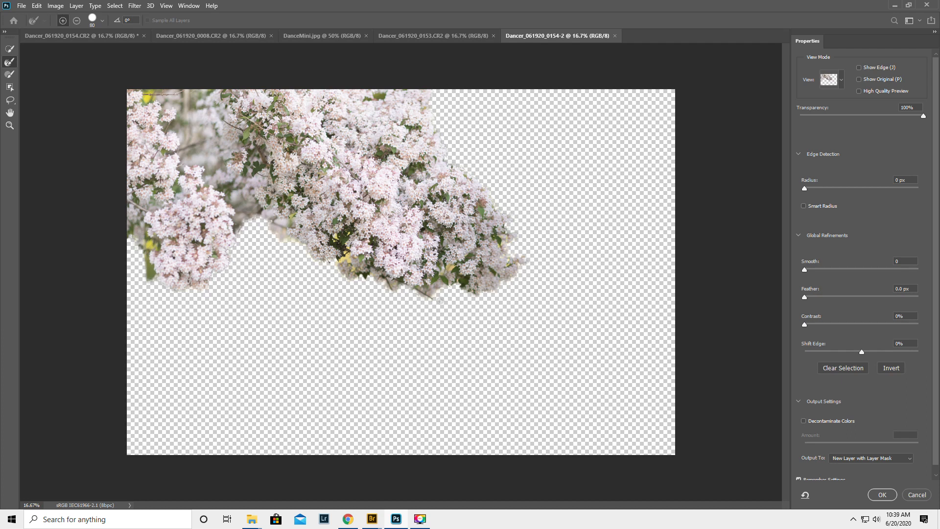
key("bracketright")
key("bracketright")
key("bracketright")
key("bracketright")
key("bracketright")
key("bracketright")
left_click(882, 495)
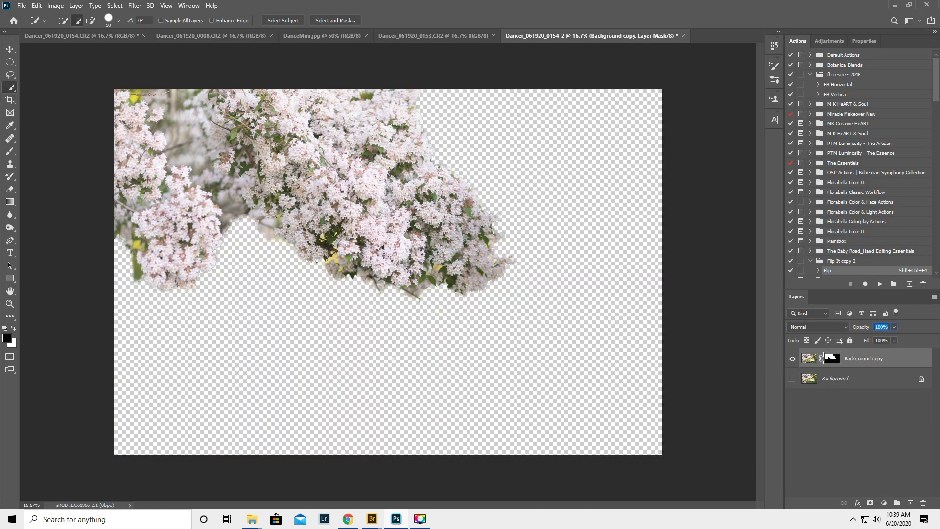
Step: Copy the masked blossom layer into the Dancer_061920_0153.CR2 document and rotate it 14° across the upper part of the photo
left_click(9, 49)
left_click_drag(344, 202, 524, 184)
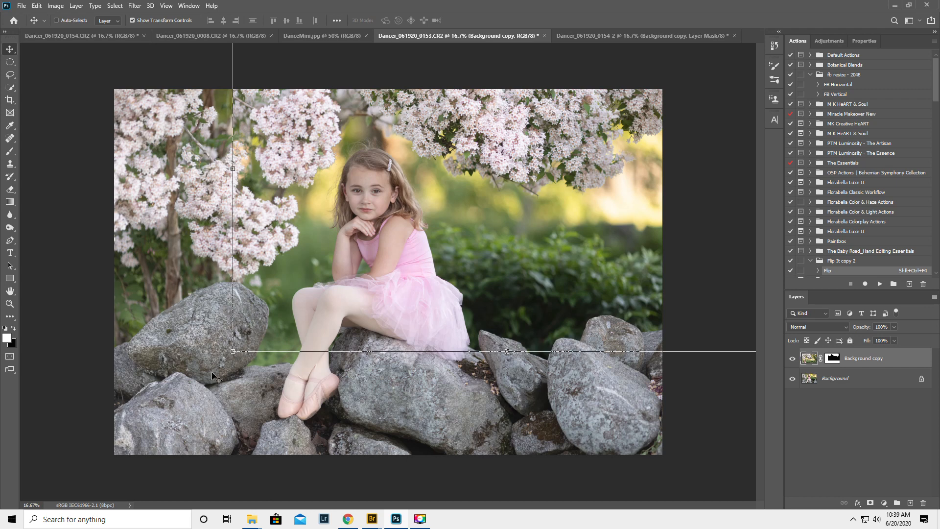
left_click_drag(234, 361, 201, 283)
left_click_drag(480, 258, 475, 279)
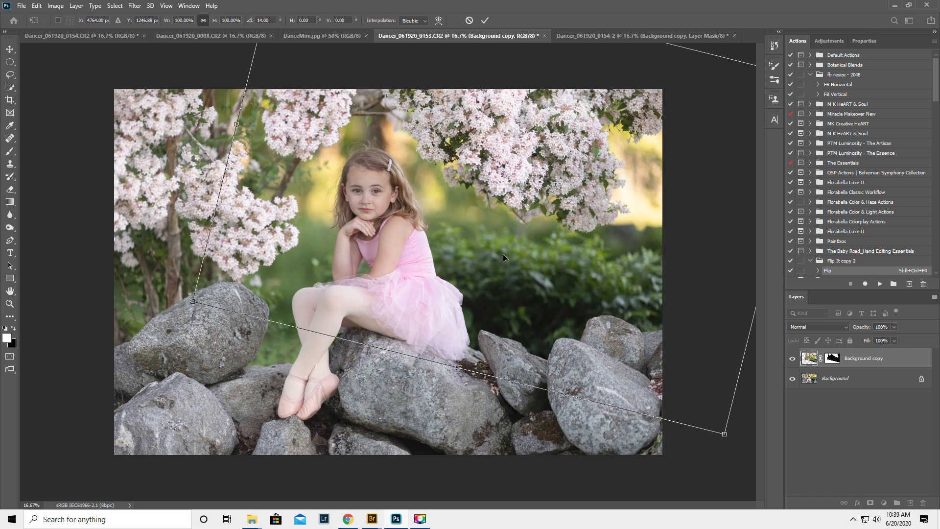
key("Return")
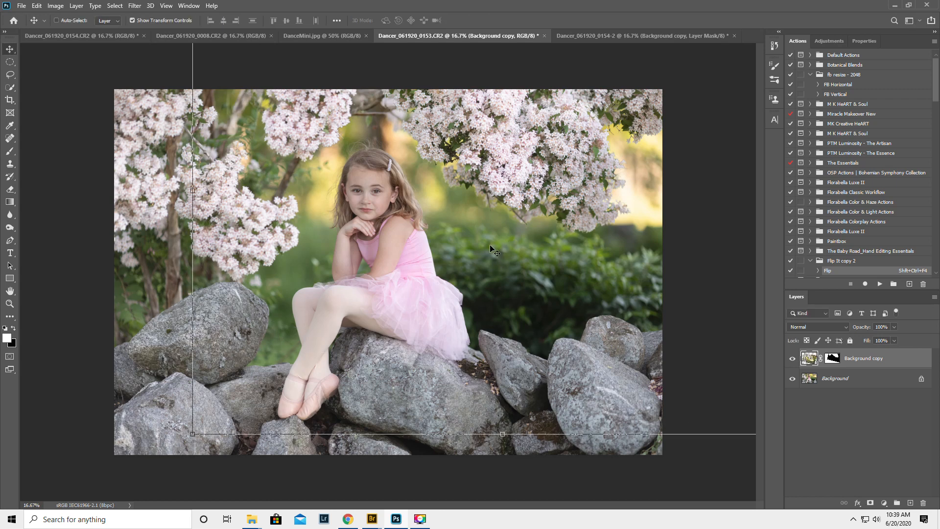
Step: Check the finished DanceMini.jpg for reference and move the blossom layer slightly upward in the 0153 photo
left_click(317, 35)
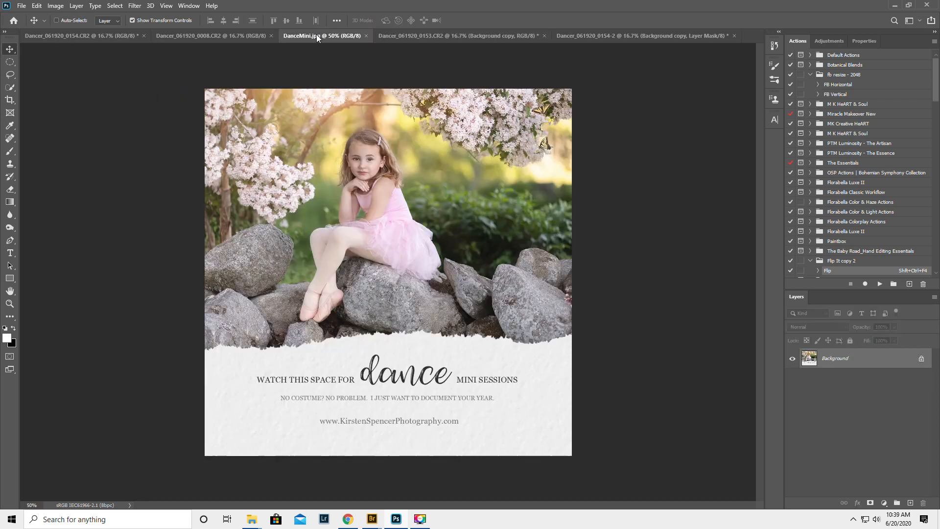
left_click(506, 35)
left_click_drag(372, 172, 371, 157)
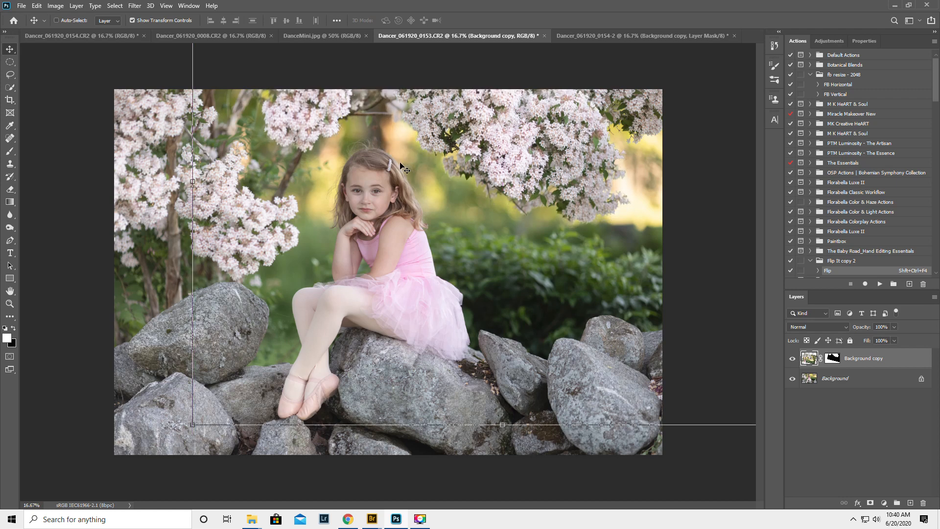
Step: Target the blossom layer's mask and prepare the Brush tool with black and a size of 250
left_click(832, 358)
key("x")
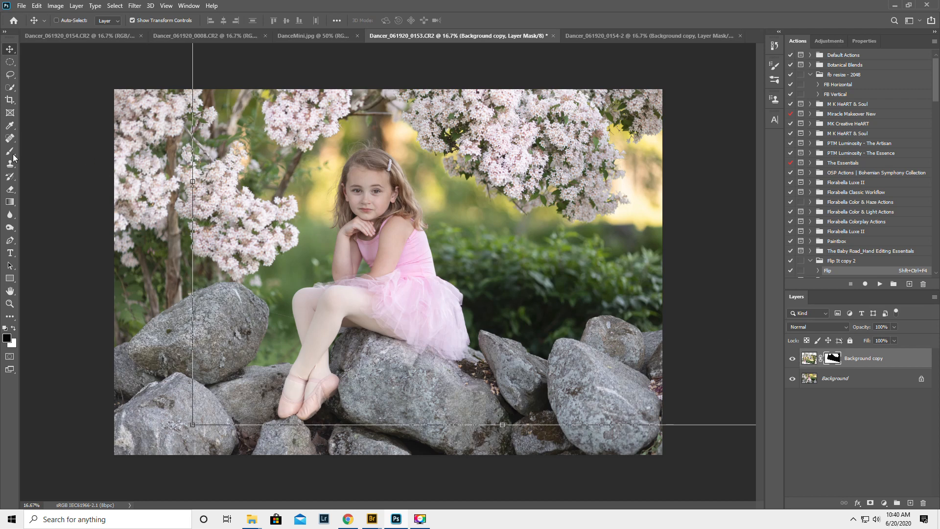
left_click(11, 152)
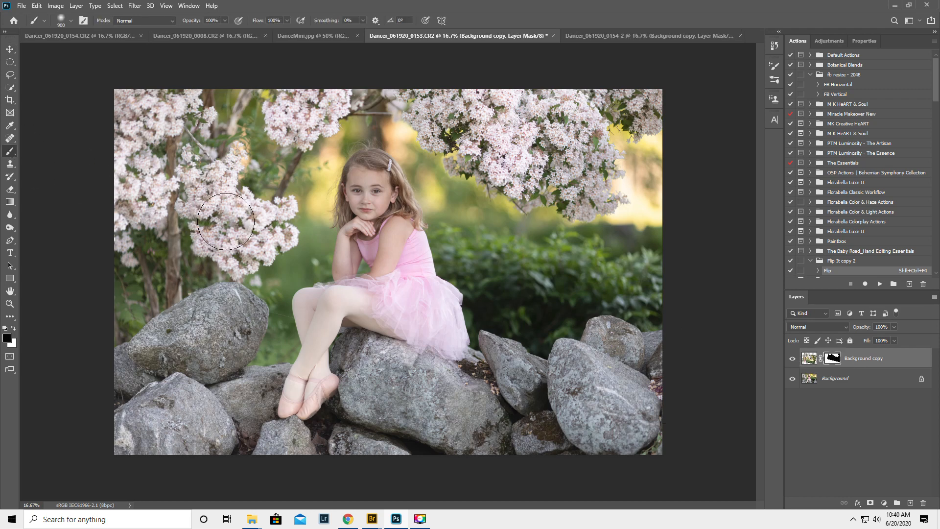
key("bracketleft")
key("bracketleft")
key("bracketleft")
key("bracketleft")
key("bracketleft")
key("bracketleft")
key("bracketleft")
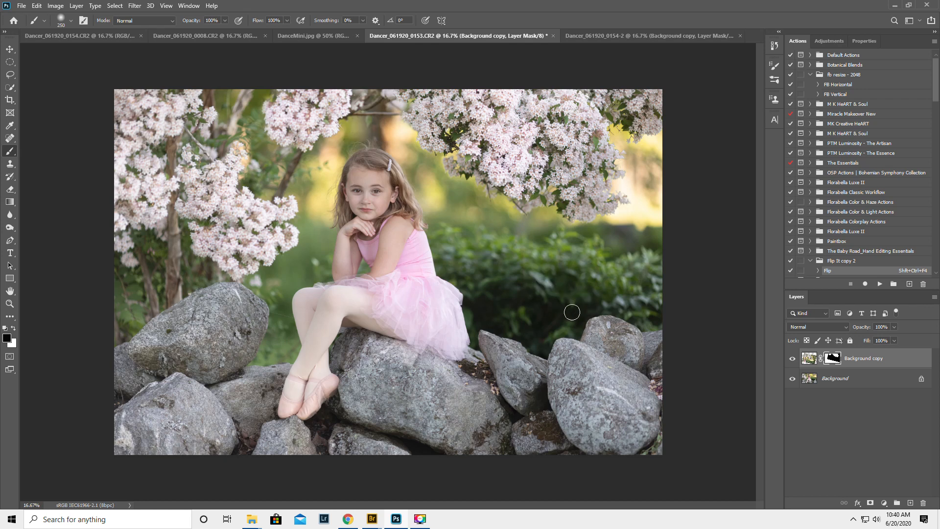
Step: Flatten the image and heal the spots on the large boulder at the photo's left with the Spot Healing Brush
left_click(935, 297)
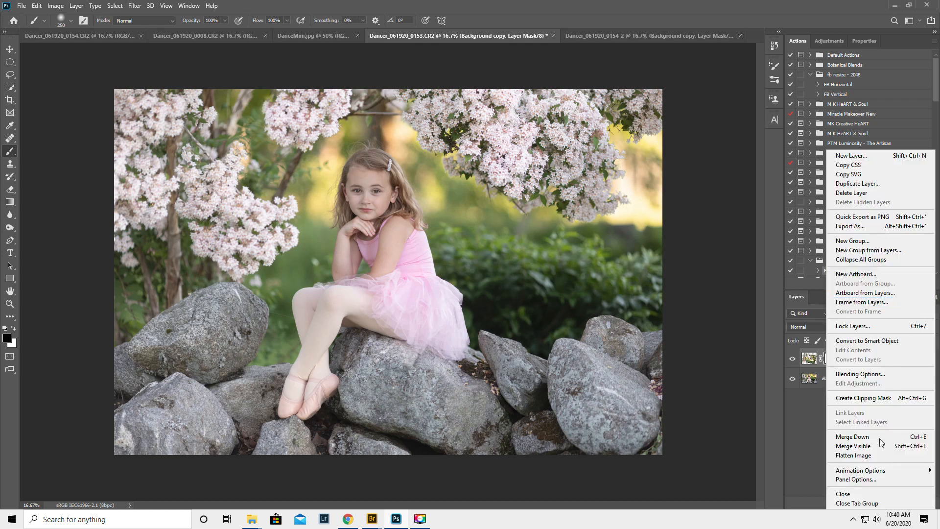
left_click(870, 455)
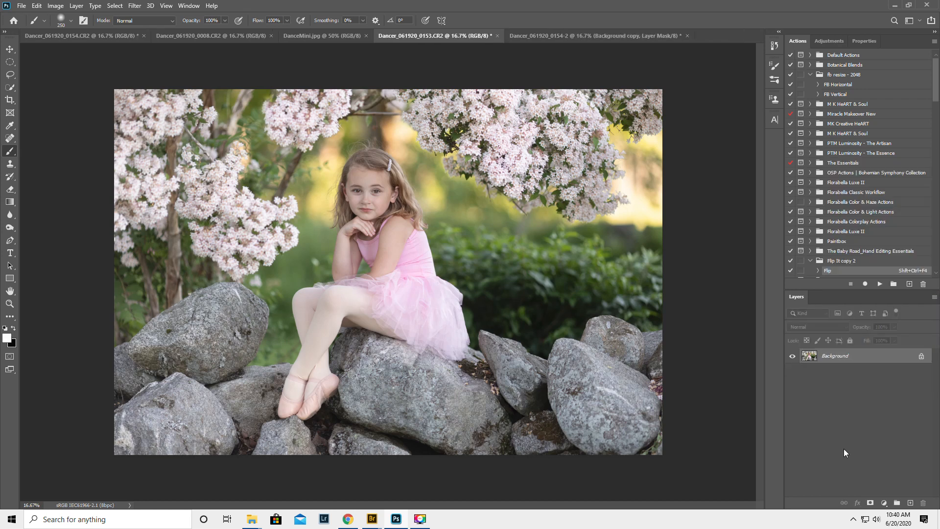
left_click(11, 139)
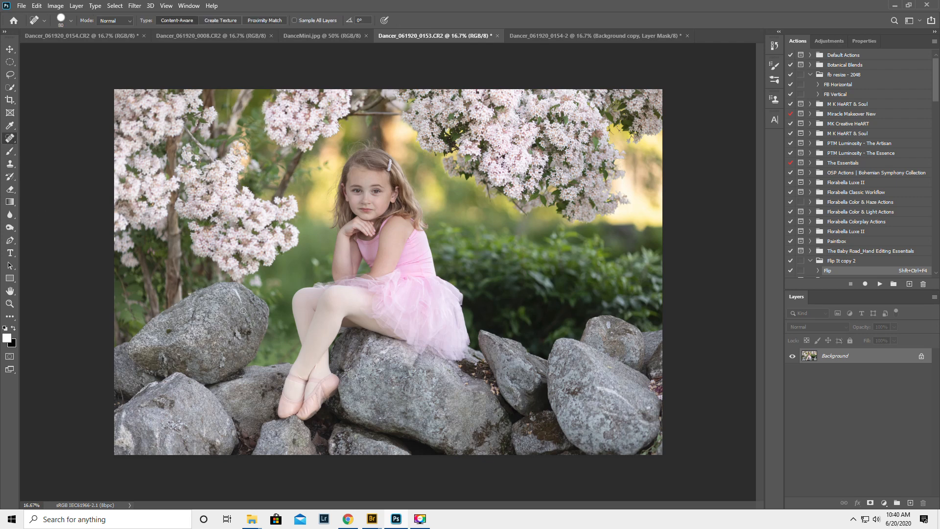
left_click_drag(239, 301, 235, 294)
left_click_drag(170, 331, 175, 330)
left_click_drag(247, 336, 243, 332)
left_click_drag(256, 300, 247, 304)
Step: Heal the distracting marks on the rocks beside and below the ballet shoes and on the big boulder at the photo's right
left_click(266, 398)
left_click(264, 385)
left_click(259, 391)
left_click_drag(259, 391, 261, 399)
left_click(265, 387)
left_click_drag(294, 441, 286, 446)
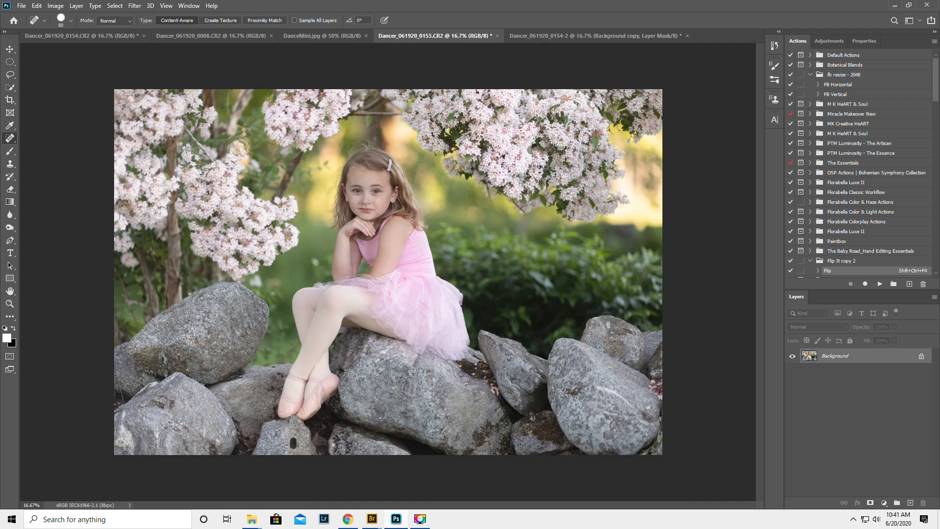
left_click(269, 391)
left_click(277, 377)
mouse_move(599, 389)
left_mouse_down()
mouse_move(637, 415)
mouse_move(645, 410)
mouse_move(591, 411)
left_mouse_up()
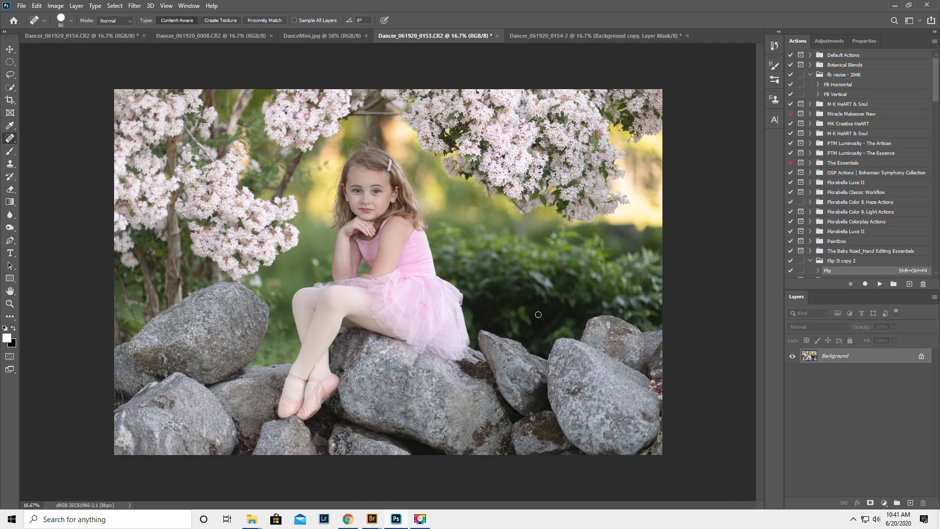
Step: Open the Liquify filter and set the Forward Warp tool's brush size to 500
left_click(134, 5)
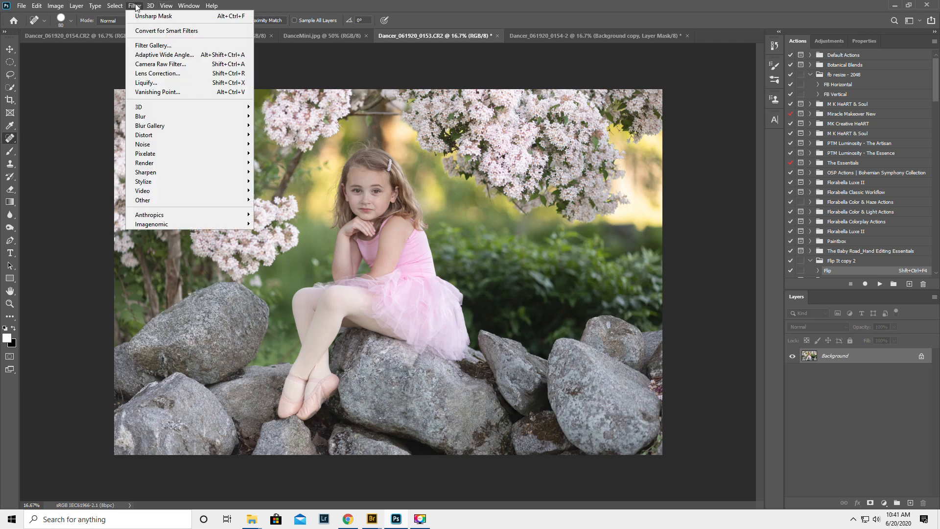
left_click(152, 83)
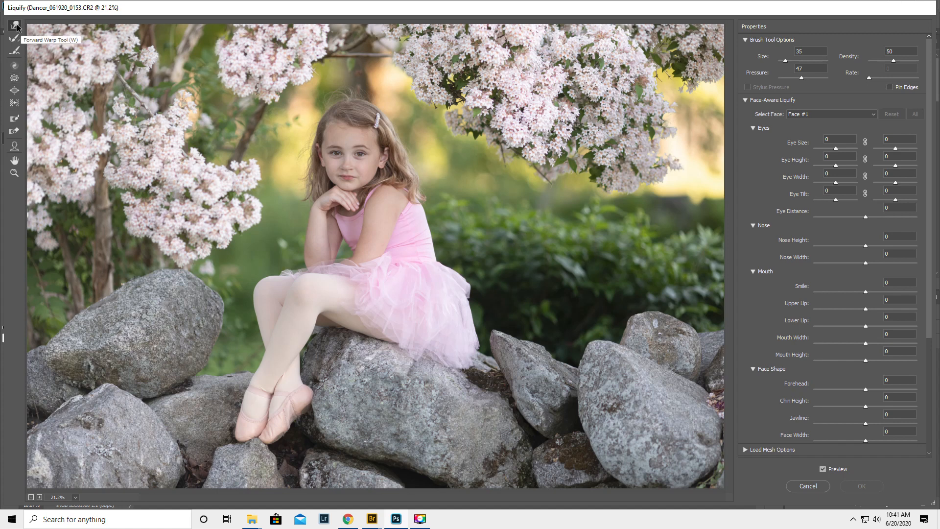
key("bracketright")
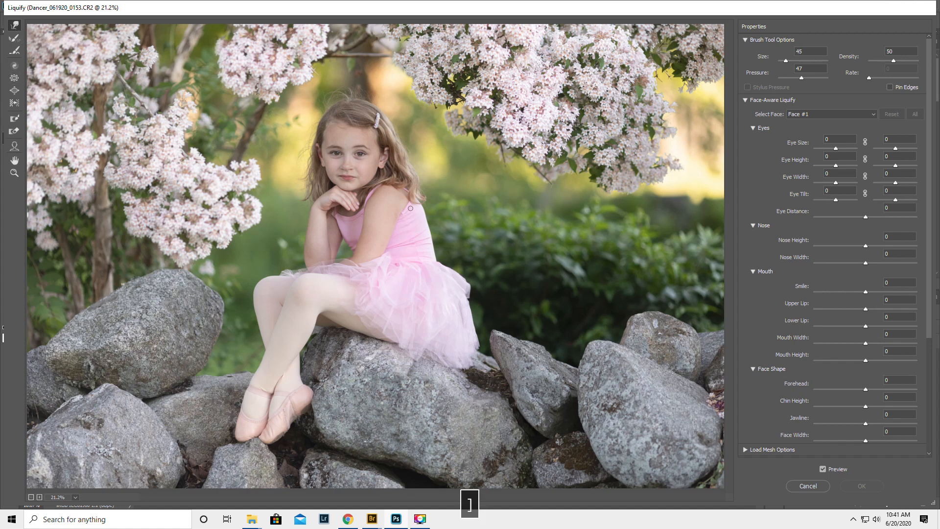
key("bracketright")
key("bracketright")
key("bracketright")
key("bracketright")
key("bracketright")
key("bracketright")
key("bracketright")
key("bracketright")
key("bracketright")
key("bracketright")
key("bracketleft")
key("bracketleft")
left_click(15, 26)
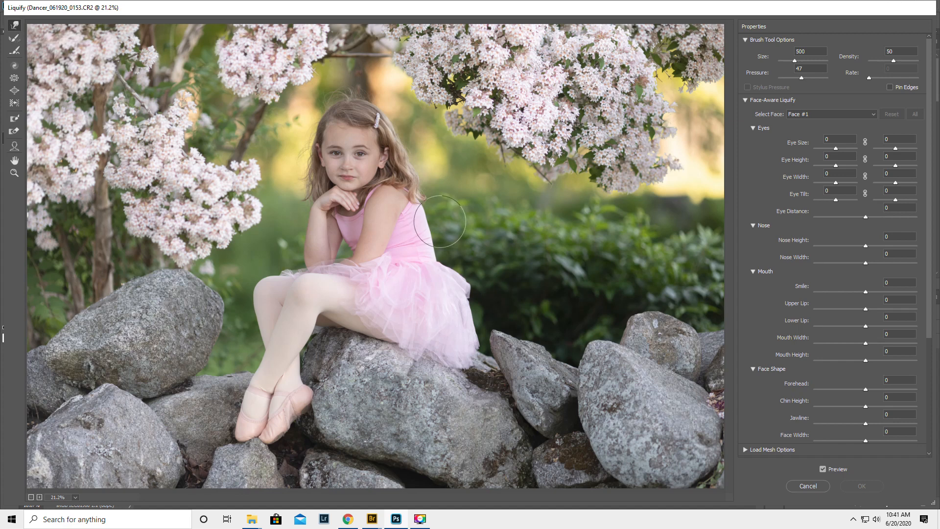
Step: Warp the hair ends and the back edge of the bodice slightly inward and compare the result with the original
left_click_drag(427, 208, 431, 235)
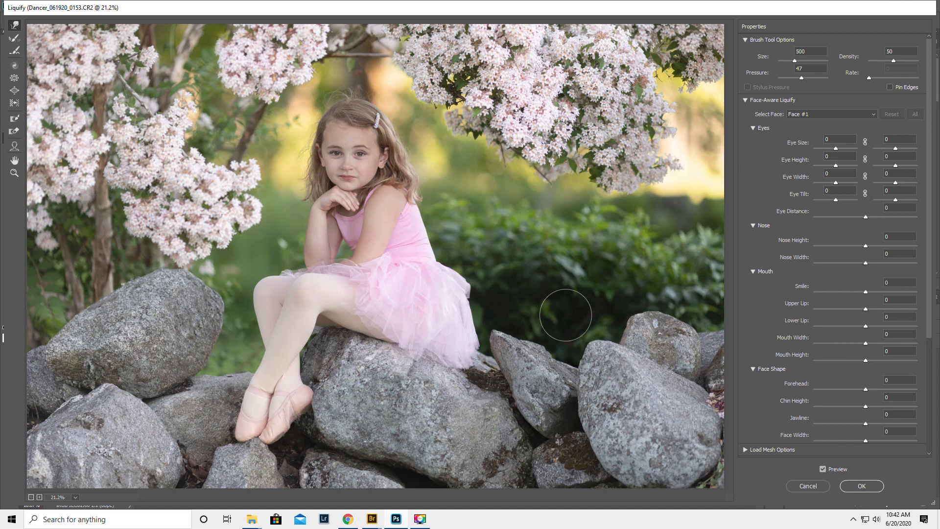
left_click(824, 469)
left_click(824, 469)
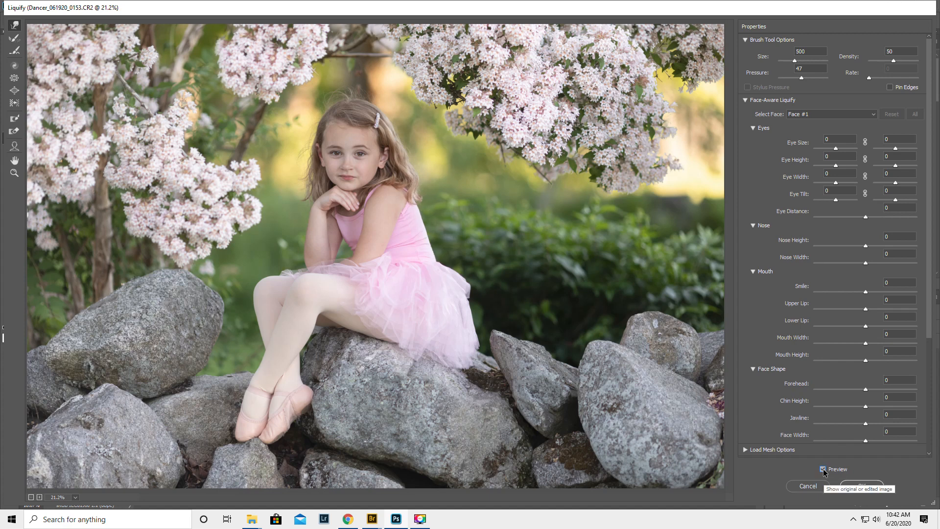
left_click(823, 469)
left_click(824, 469)
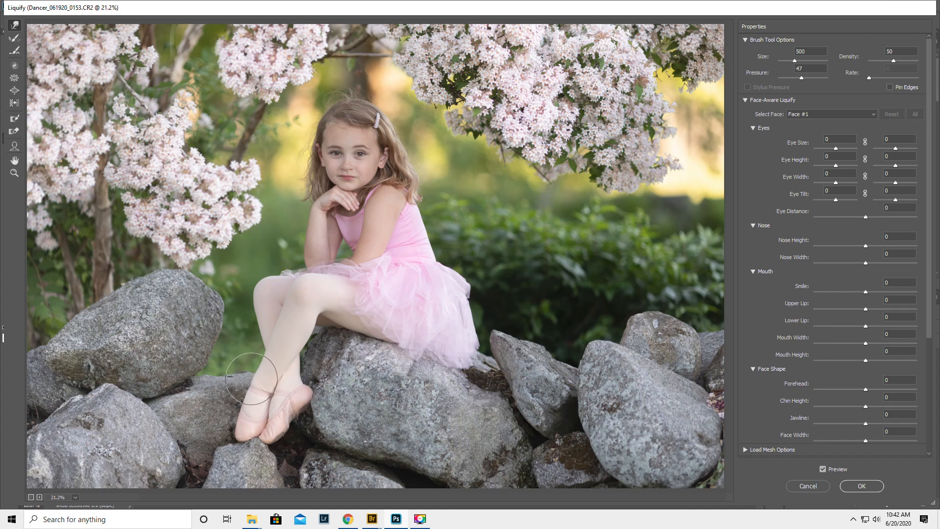
Step: Puff out the back of the tutu with the Forward Warp tool, enlarging the brush to 700 for the broader pushes
mouse_move(454, 284)
left_mouse_down()
mouse_move(492, 304)
mouse_move(473, 269)
mouse_move(450, 270)
left_mouse_up()
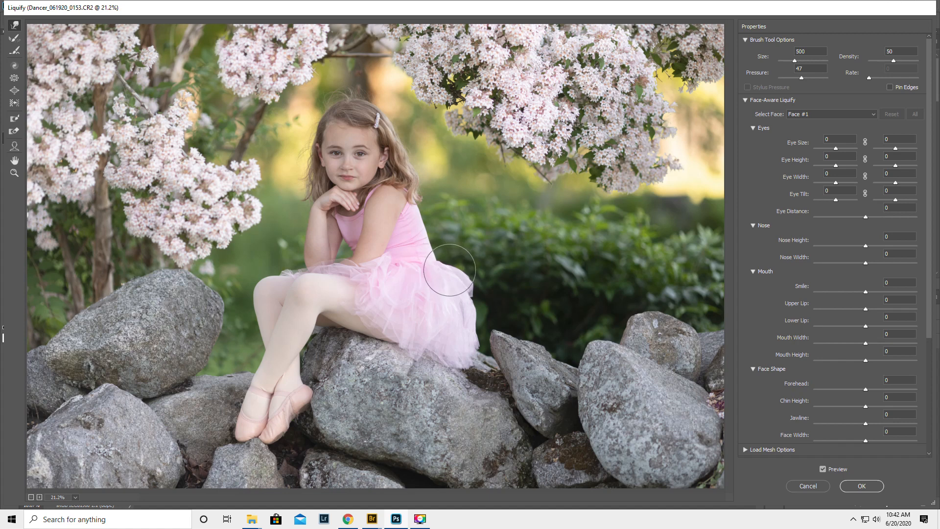
key("bracketleft")
key("bracketright")
key("bracketright")
key("bracketright")
key("bracketright")
key("bracketright")
key("bracketright")
key("bracketright")
key("bracketright")
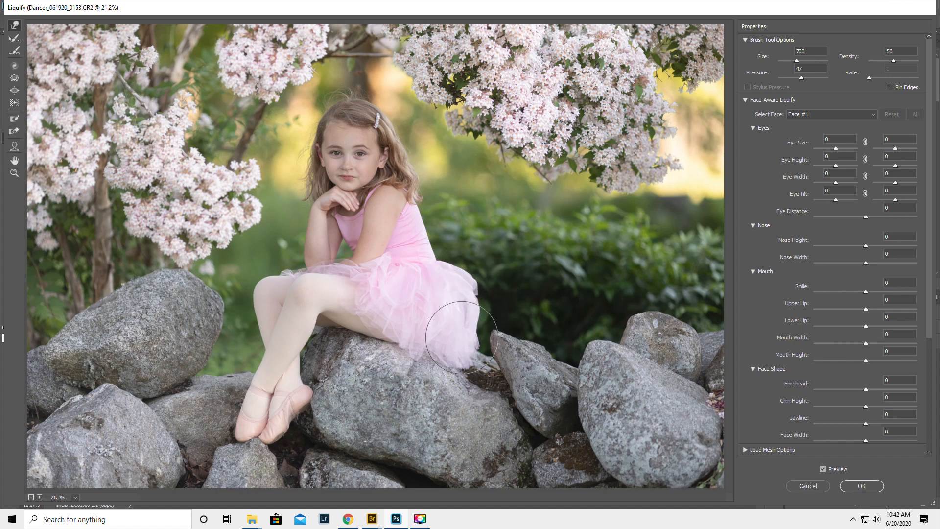
key("bracketleft")
key("bracketleft")
key("bracketleft")
key("bracketleft")
key("bracketleft")
Step: Freeze the edges of the rock beside the tutu with the Freeze Mask tool at size 250
left_click(12, 121)
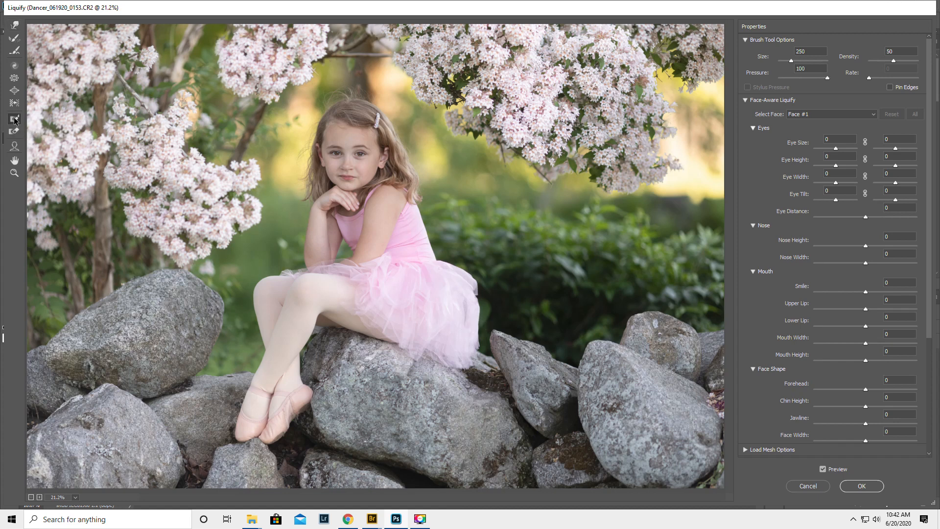
mouse_move(503, 338)
left_mouse_down()
mouse_move(501, 360)
mouse_move(551, 433)
left_mouse_up()
left_click_drag(502, 342, 598, 378)
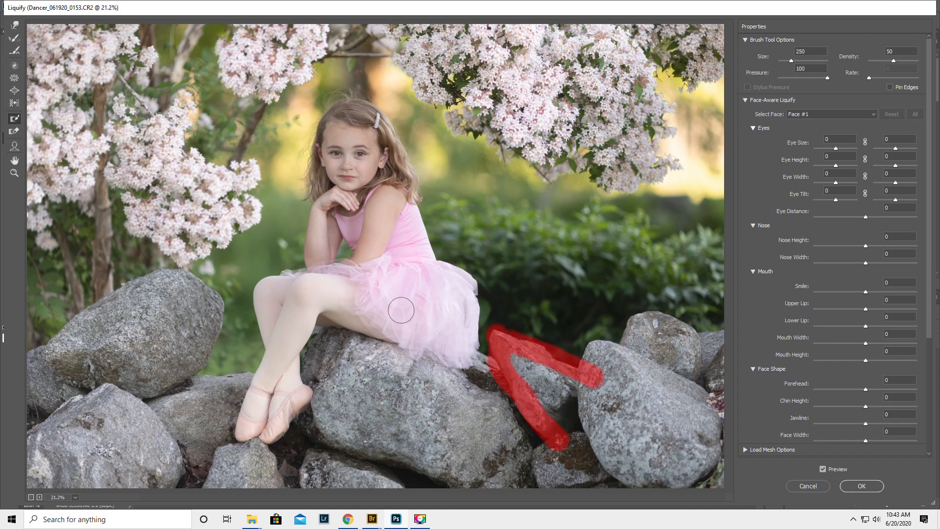
Step: Widen the tutu's lower back edge toward the frozen rock with the Forward Warp tool at size 900
left_click(15, 25)
key("bracketright")
key("bracketright")
key("bracketright")
key("bracketright")
key("bracketright")
key("bracketright")
key("bracketright")
key("bracketright")
key("bracketright")
key("bracketright")
key("bracketright")
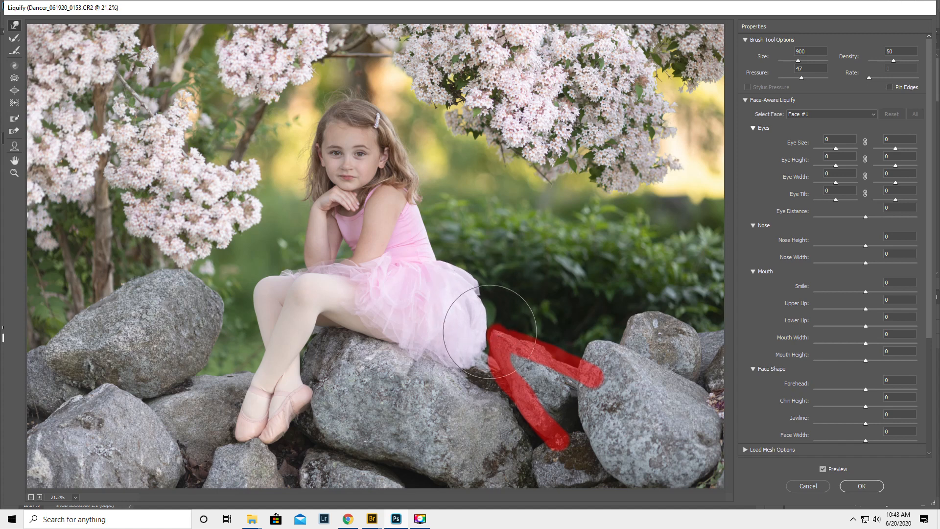
Step: Refine the tutu's hem beside the frozen rock with the Forward Warp brush reduced to size 200
key("bracketleft")
key("bracketleft")
key("bracketleft")
key("bracketleft")
key("bracketleft")
key("bracketleft")
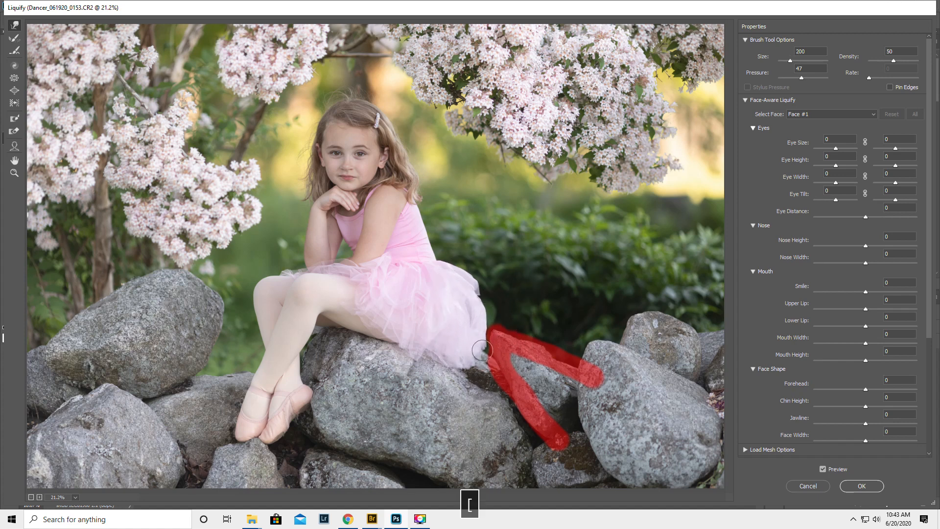
key("bracketleft")
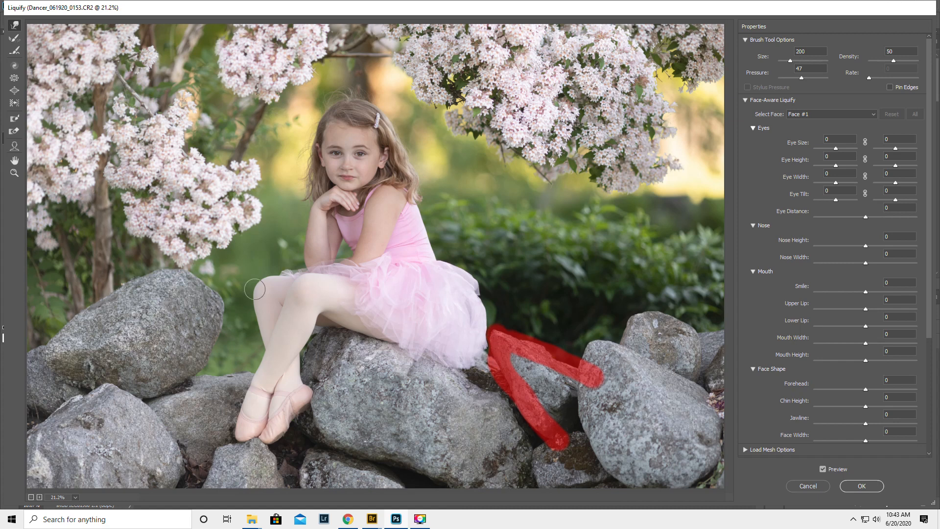
Step: Clear the frozen area from the rock with the Thaw Mask tool, then apply the Liquify changes
left_click(14, 132)
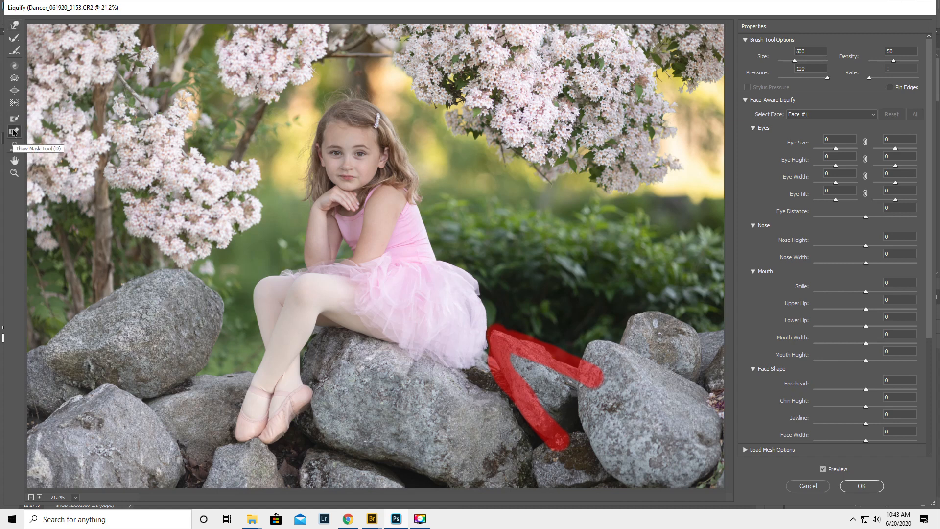
mouse_move(484, 337)
left_mouse_down()
mouse_move(544, 436)
mouse_move(587, 392)
mouse_move(519, 346)
left_mouse_up()
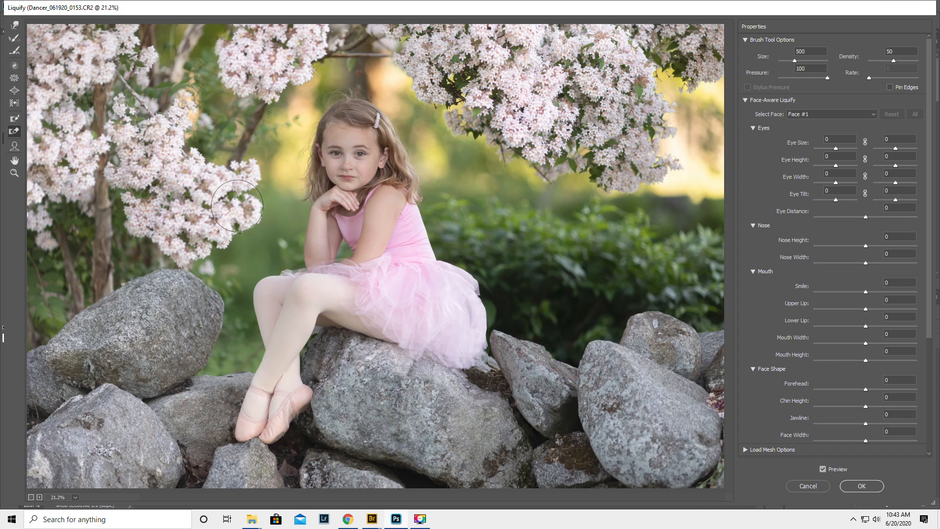
left_click(14, 25)
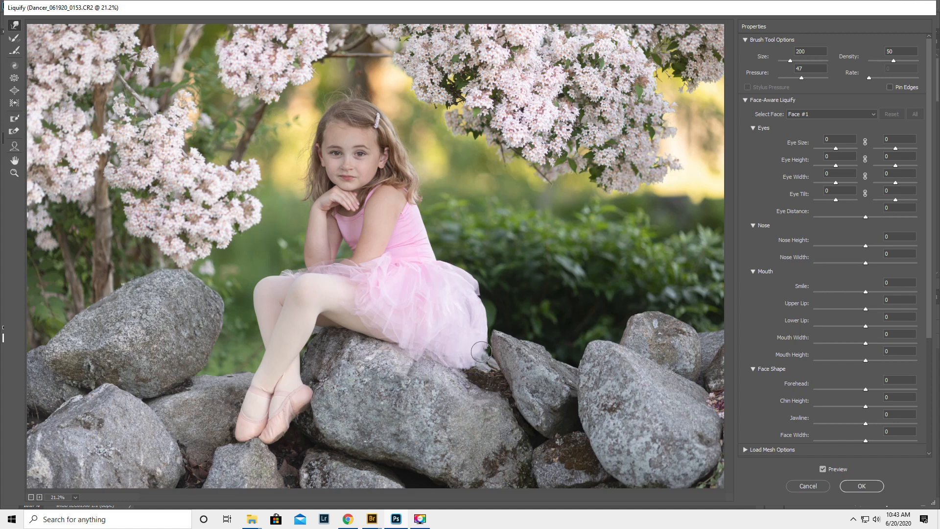
left_click(875, 488)
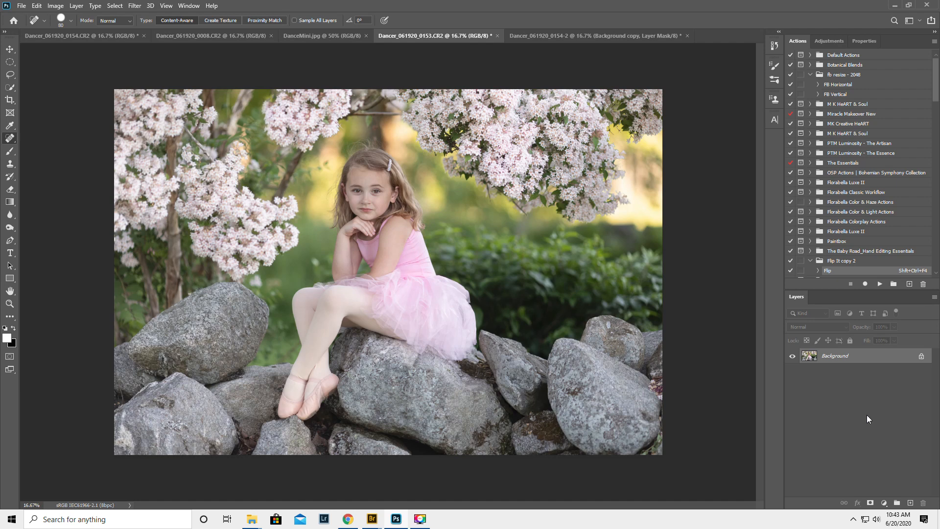
Step: Duplicate the background layer and set the copy's blend mode to Color
key("ctrl+j")
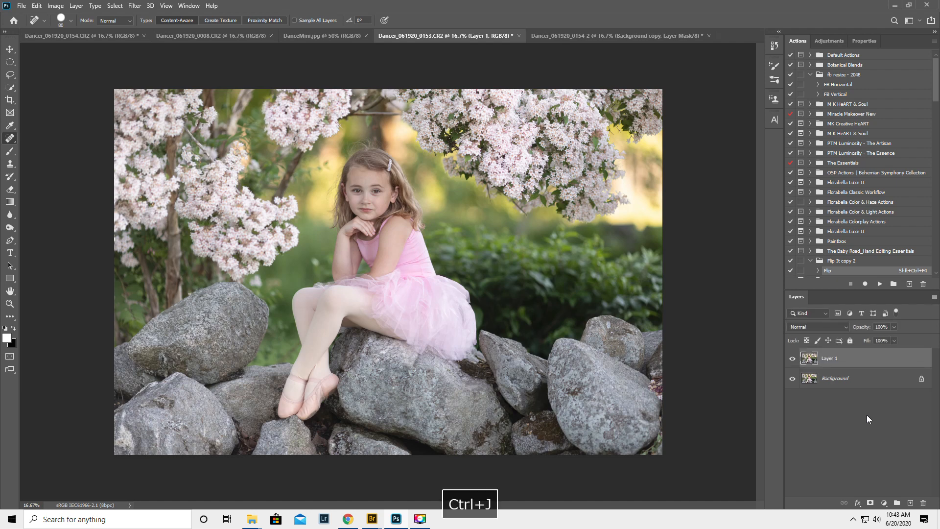
left_click(809, 326)
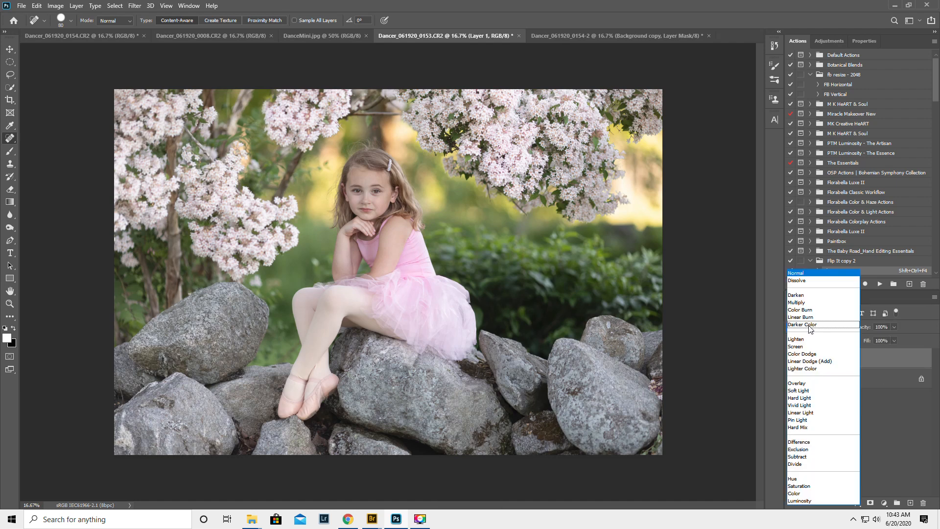
left_click(794, 493)
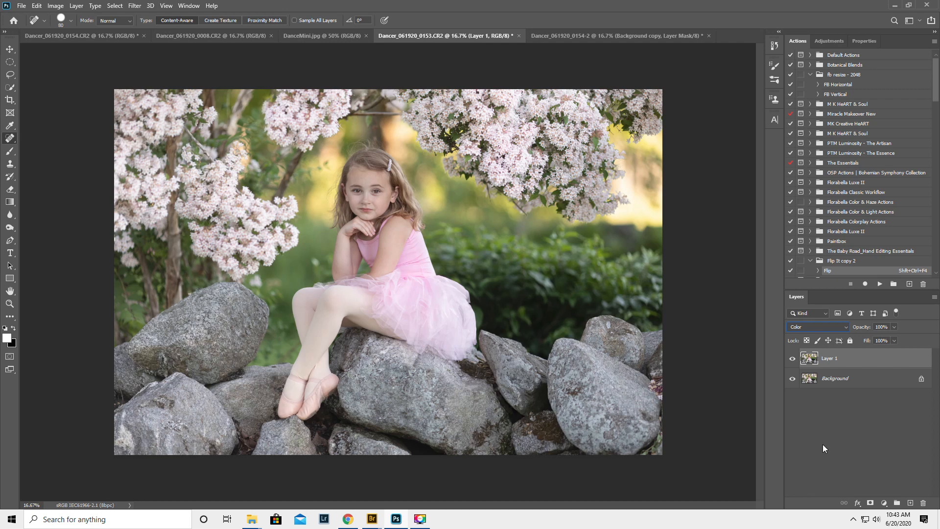
Step: Sample the ballet shoe's soft pink as the foreground colour for the Brush tool
left_click(286, 407, "alt")
left_click(511, 201)
left_click(10, 152)
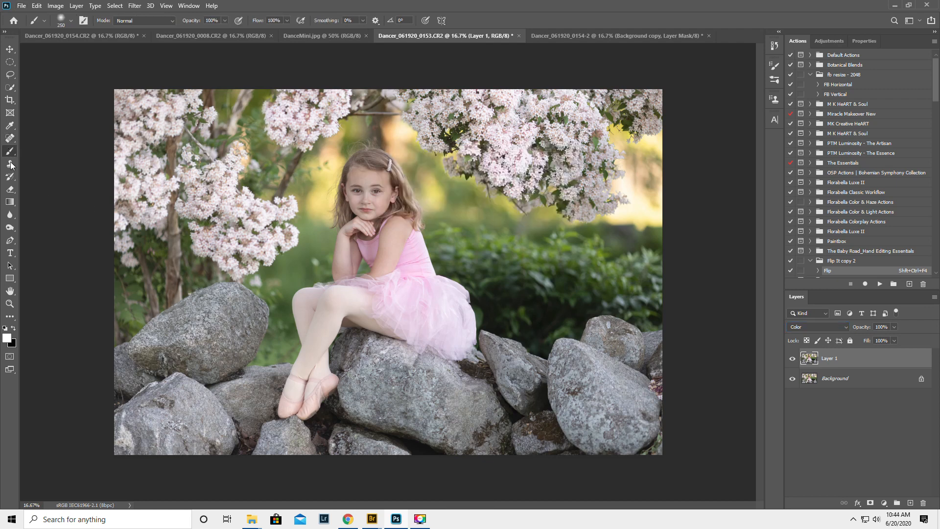
left_click(284, 410, "alt")
Step: Paint the sampled shoe pink over the leotard bodice, reducing the brush to size 70 for the edges and creases
left_click(11, 304)
left_click_drag(374, 241, 442, 289)
left_click(462, 294)
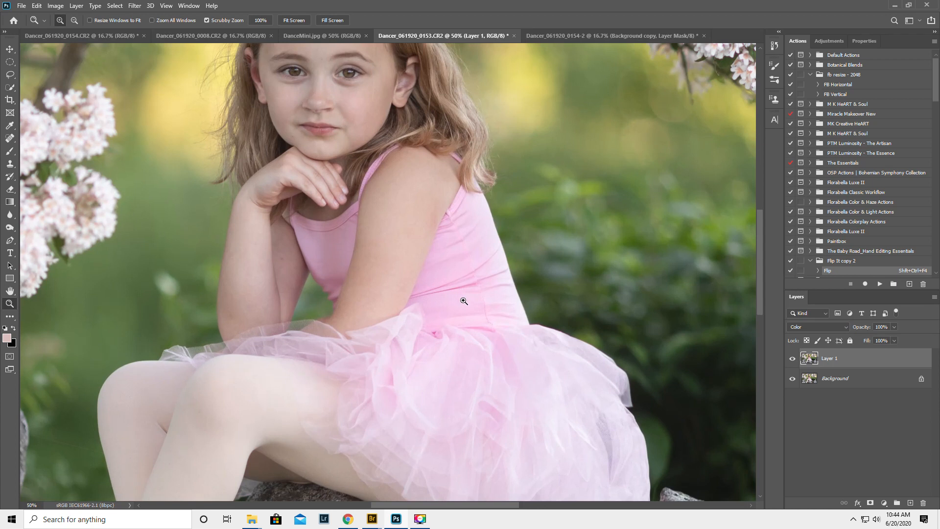
scroll(464, 301, "down", 1)
left_click(10, 153)
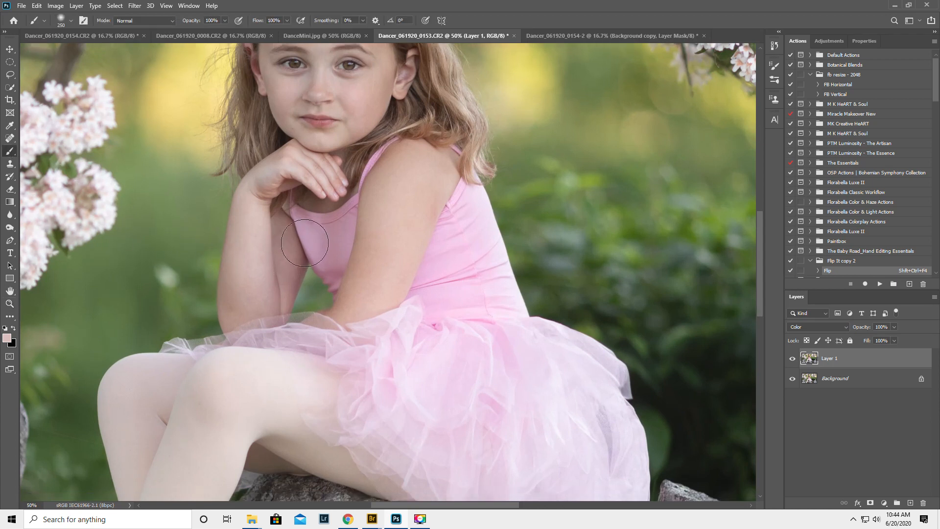
key("bracketleft")
key("bracketleft")
key("bracketleft")
key("bracketleft")
mouse_move(467, 233)
left_mouse_down()
mouse_move(459, 276)
mouse_move(455, 215)
mouse_move(426, 287)
mouse_move(435, 306)
mouse_move(510, 302)
mouse_move(475, 208)
mouse_move(486, 280)
mouse_move(452, 290)
left_mouse_up()
key("bracketleft")
key("bracketleft")
key("bracketleft")
key("bracketleft")
left_click_drag(464, 311, 513, 302)
mouse_move(472, 201)
left_mouse_down()
mouse_move(463, 188)
mouse_move(422, 292)
left_mouse_up()
left_click_drag(478, 320, 489, 311)
mouse_move(351, 208)
left_mouse_down()
mouse_move(300, 218)
mouse_move(331, 226)
mouse_move(305, 224)
mouse_move(323, 256)
mouse_move(305, 235)
mouse_move(333, 285)
mouse_move(351, 216)
mouse_move(320, 235)
mouse_move(338, 242)
mouse_move(331, 263)
mouse_move(328, 237)
left_mouse_up()
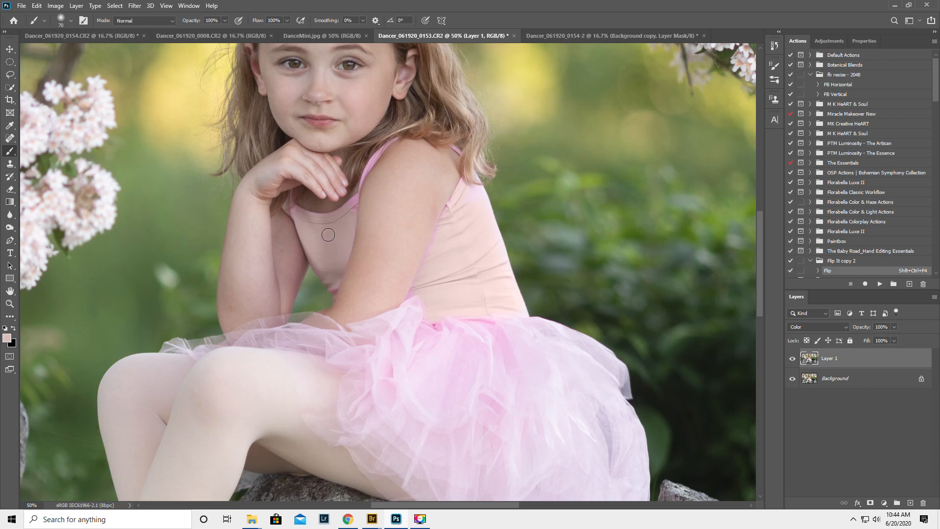
key("bracketleft")
key("bracketleft")
Step: Lower the Color layer's opacity to 52% and flatten the image
left_click_drag(864, 331, 830, 347)
left_click_drag(861, 329, 863, 330)
left_click(10, 305)
left_click(303, 283, "alt")
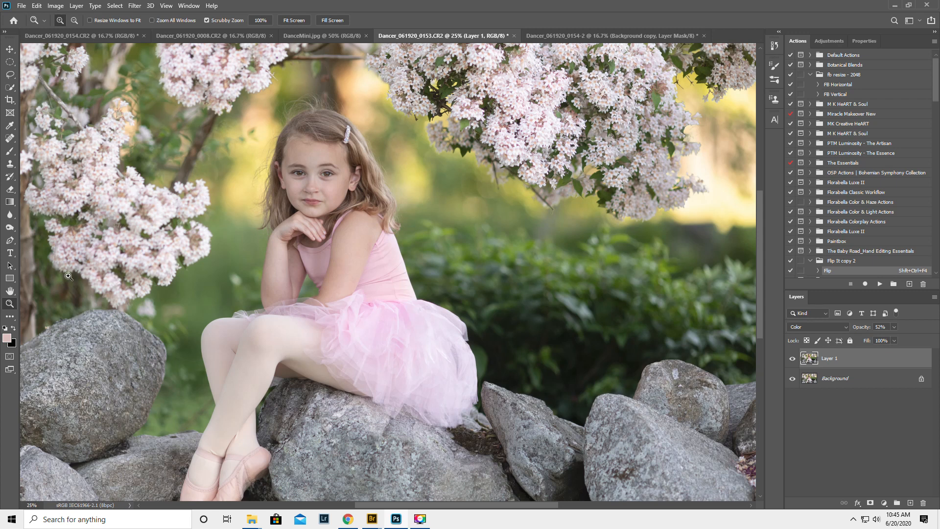
left_click(332, 280, "alt")
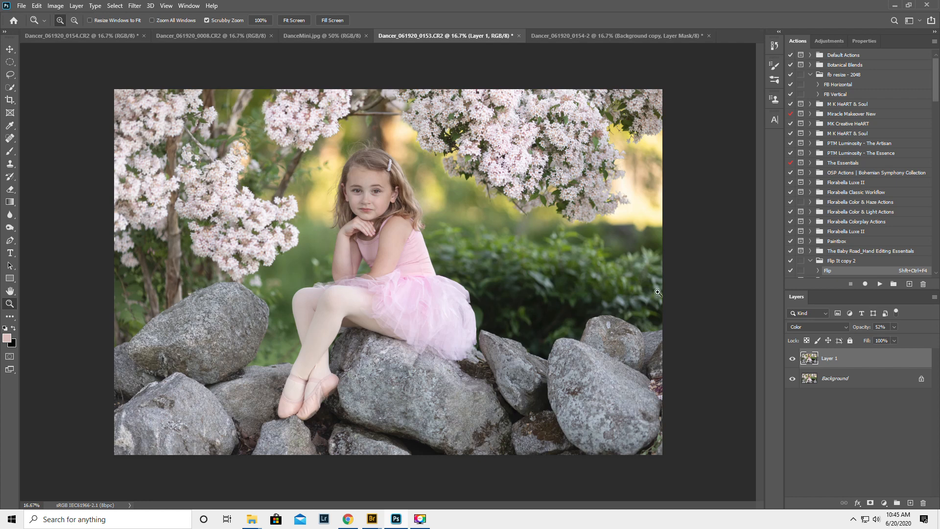
left_click(935, 300)
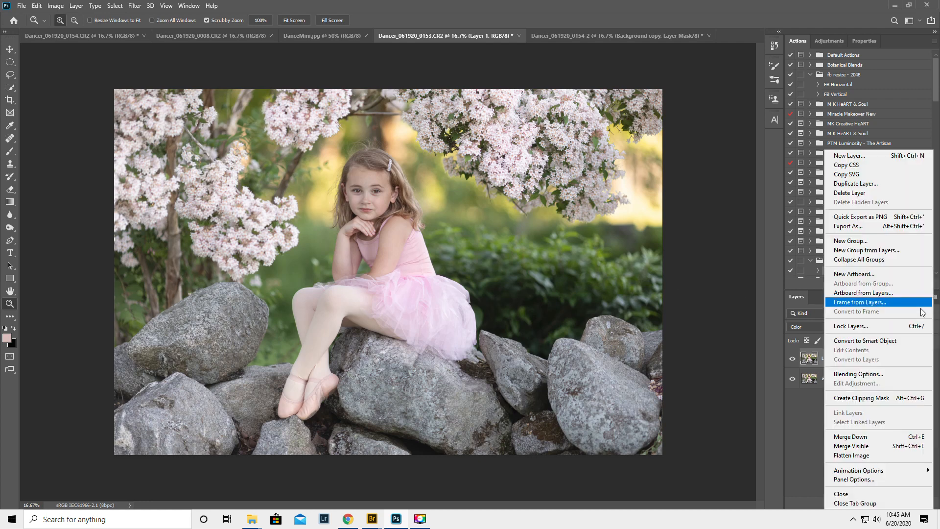
left_click(850, 453)
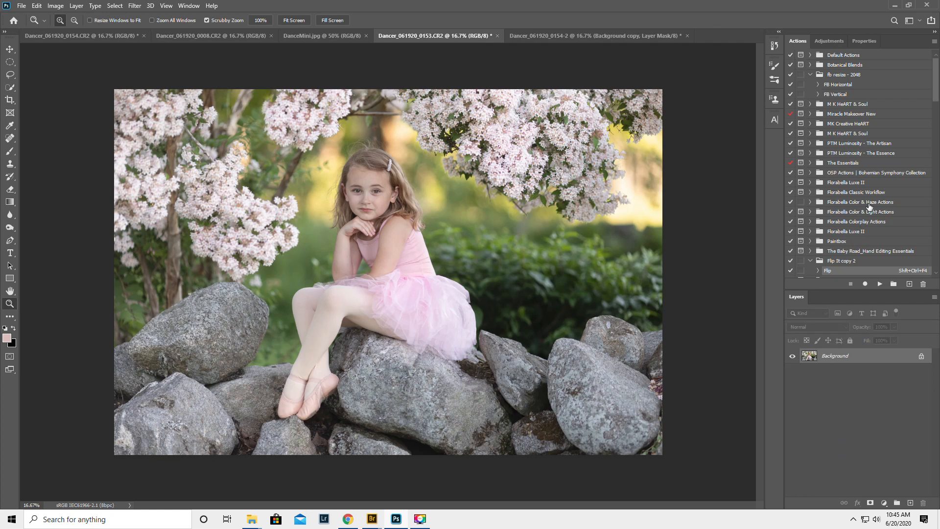
Step: Collapse the ProRetouch v2.0 action set and expand the Summerana Eye Essentials Action Collection
scroll(873, 152, "down", 4)
scroll(872, 151, "down", 10)
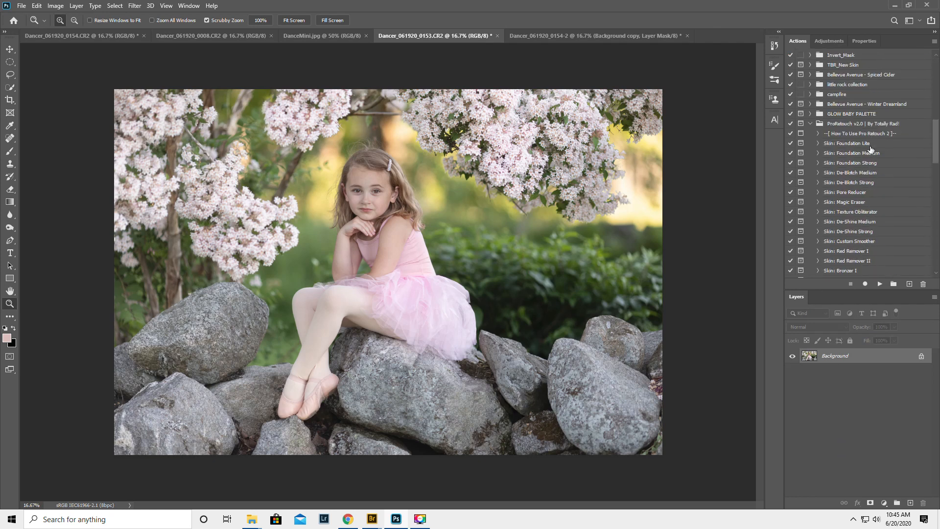
left_click(811, 104)
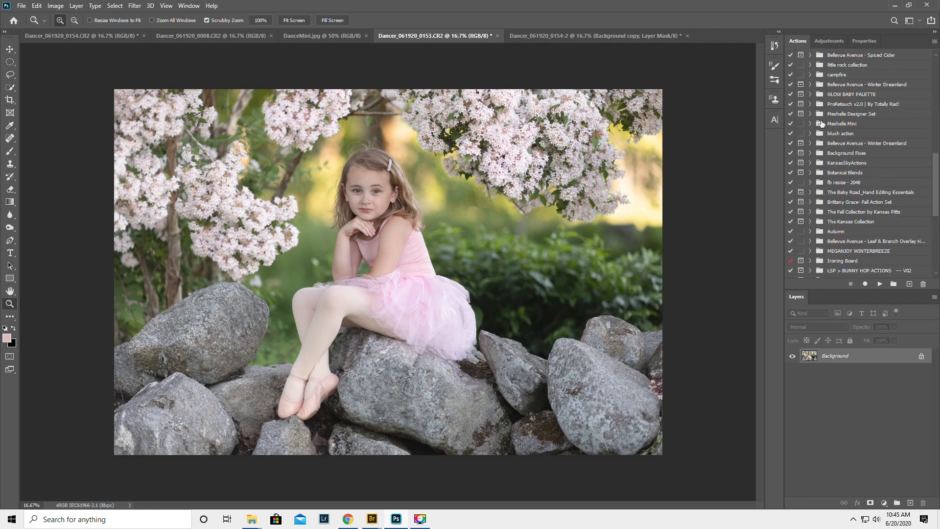
scroll(842, 179, "down", 4)
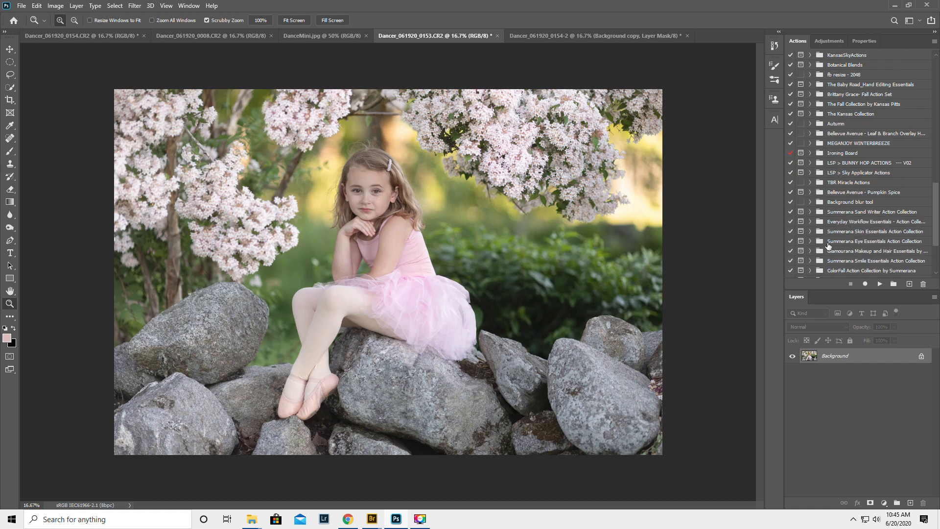
left_click(811, 241)
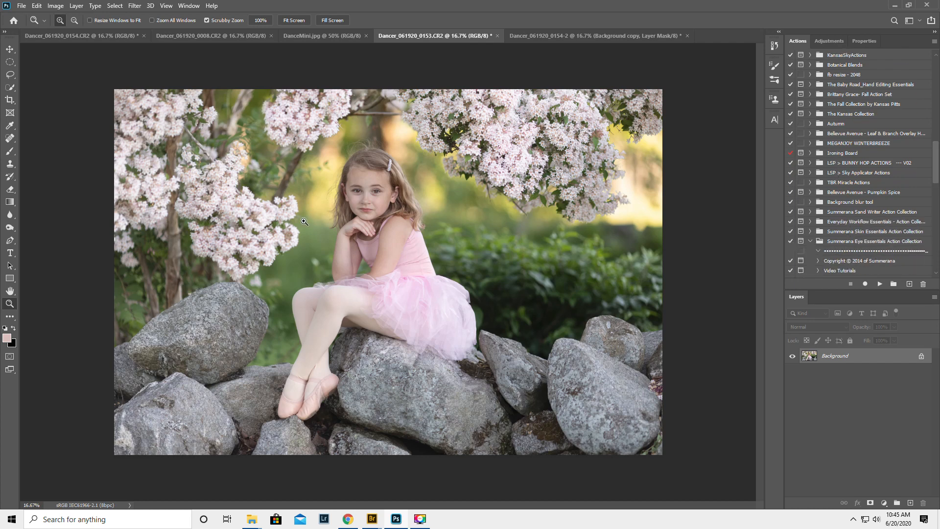
Step: Run the Don't be Late Eye Essentials action on the portrait and continue past its introduction
left_click_drag(364, 183, 365, 206)
scroll(849, 222, "down", 2)
scroll(849, 222, "down", 3)
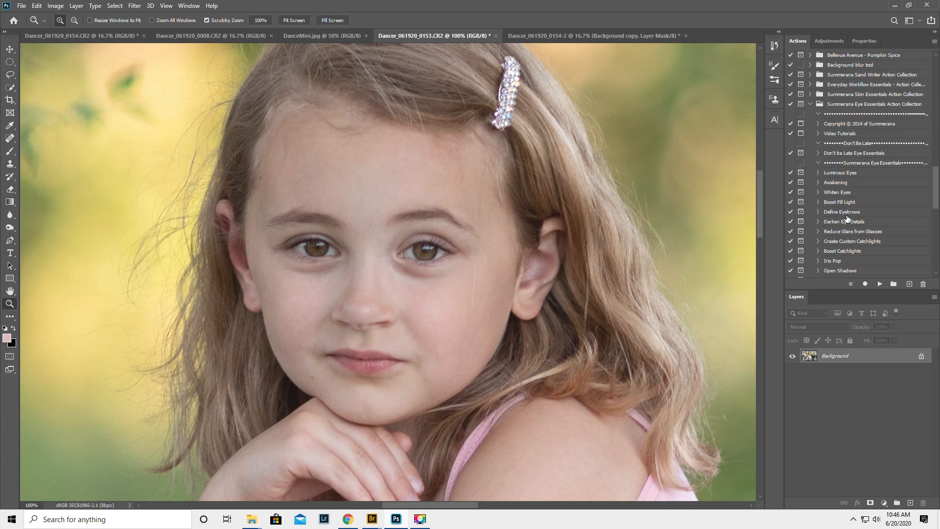
left_click(849, 153)
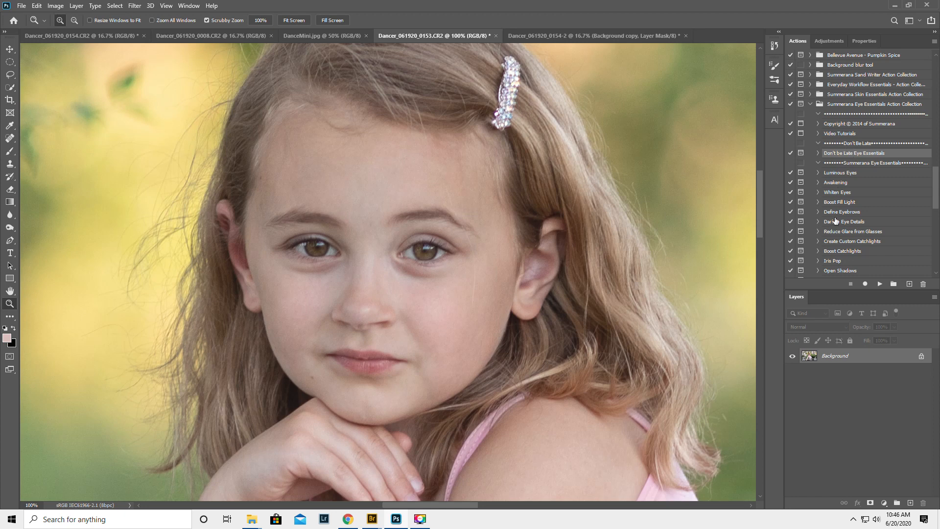
scroll(836, 222, "down", 4)
scroll(857, 247, "down", 1)
scroll(857, 223, "up", 3)
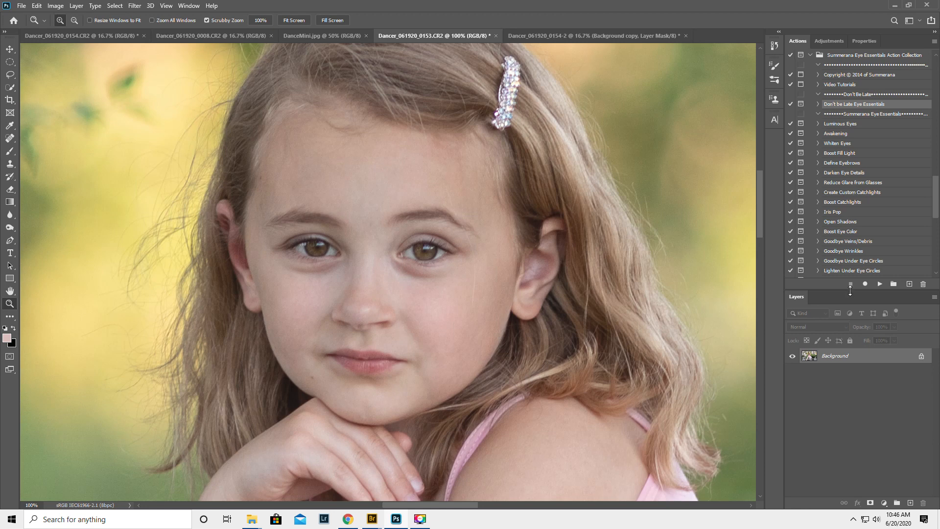
left_click(882, 285)
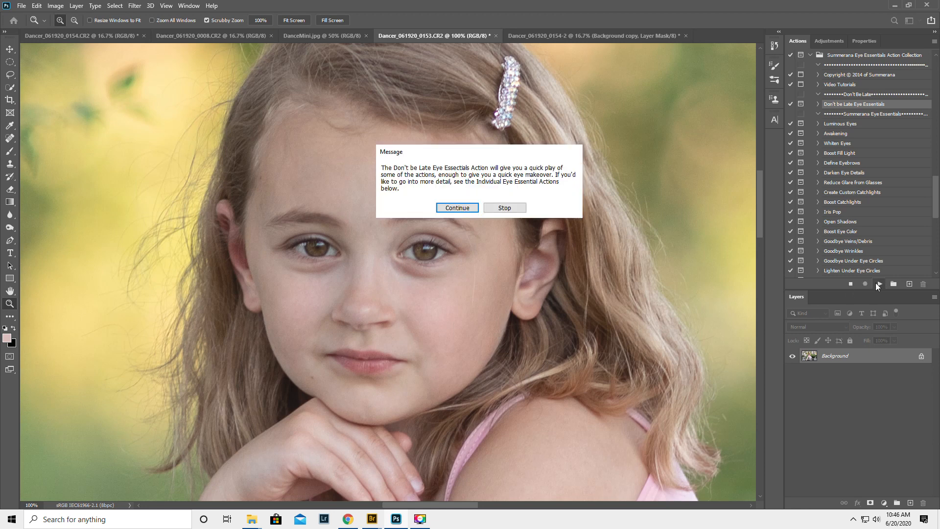
left_click(470, 208)
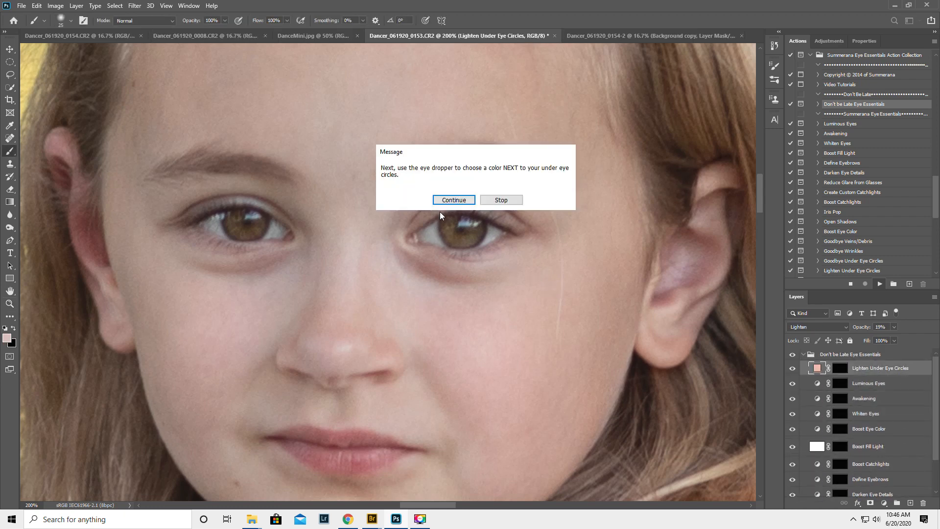
Step: Sample the cheek skin just below the eye as the Lighten Under Eye Circles colour and finish the action's prompts
left_click(462, 200)
left_click(288, 276)
left_click(249, 310)
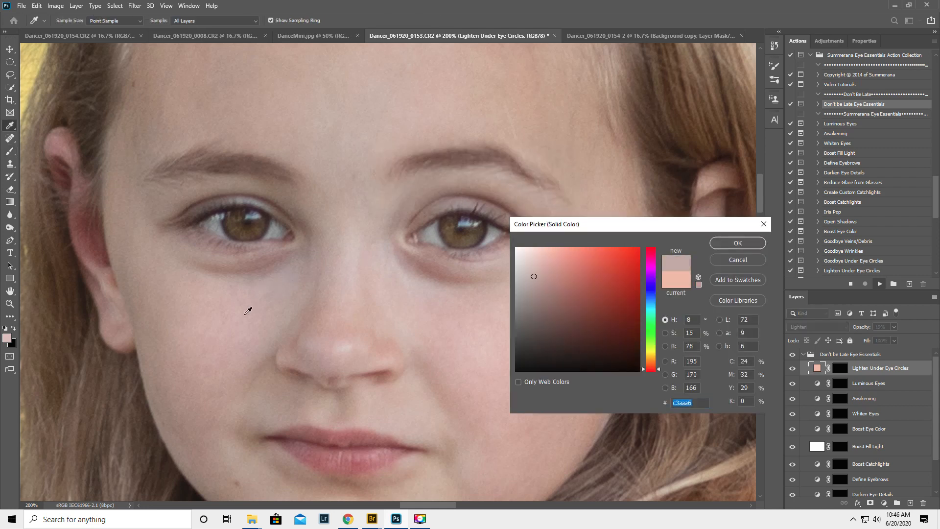
left_click(736, 244)
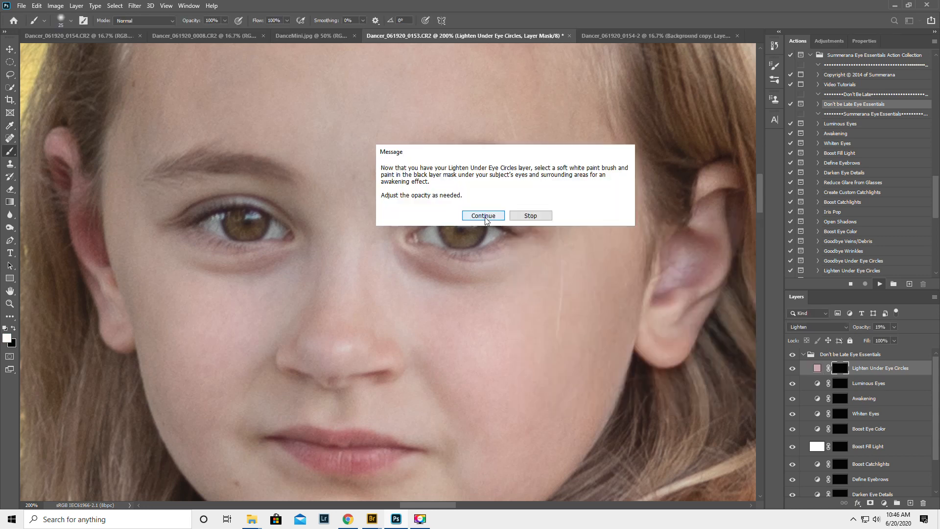
left_click(487, 218)
left_click(449, 201)
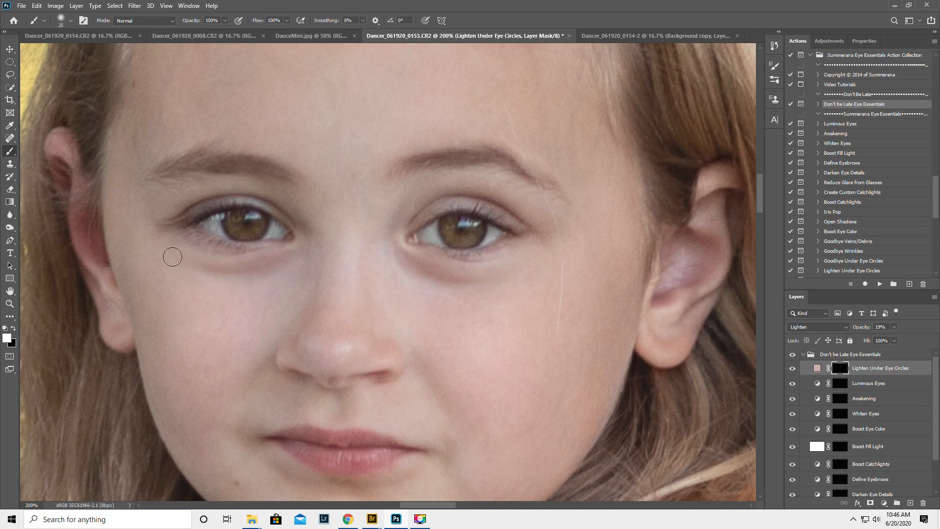
Step: Paint white on the Luminous Eyes mask over both eyes and lower the layer's opacity to 23%
left_click(841, 385)
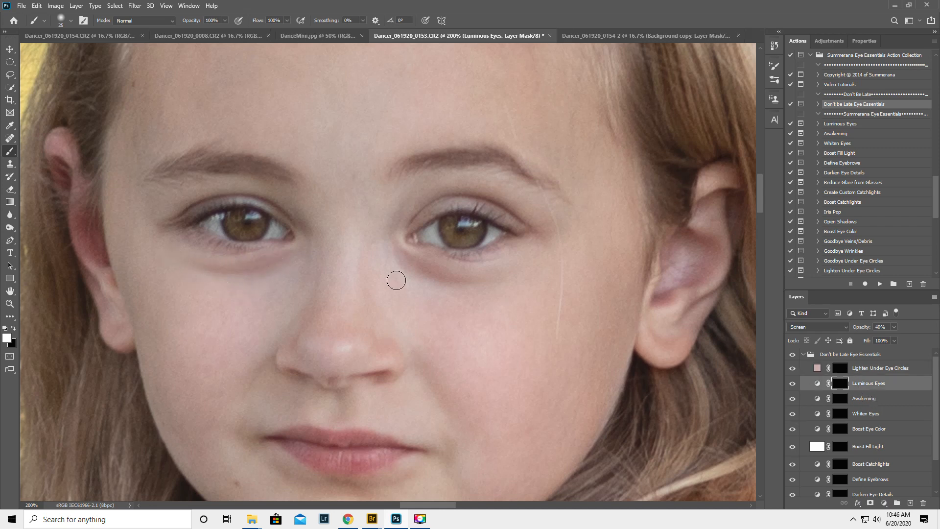
mouse_move(272, 227)
left_mouse_down()
mouse_move(233, 212)
mouse_move(198, 222)
mouse_move(278, 231)
left_mouse_up()
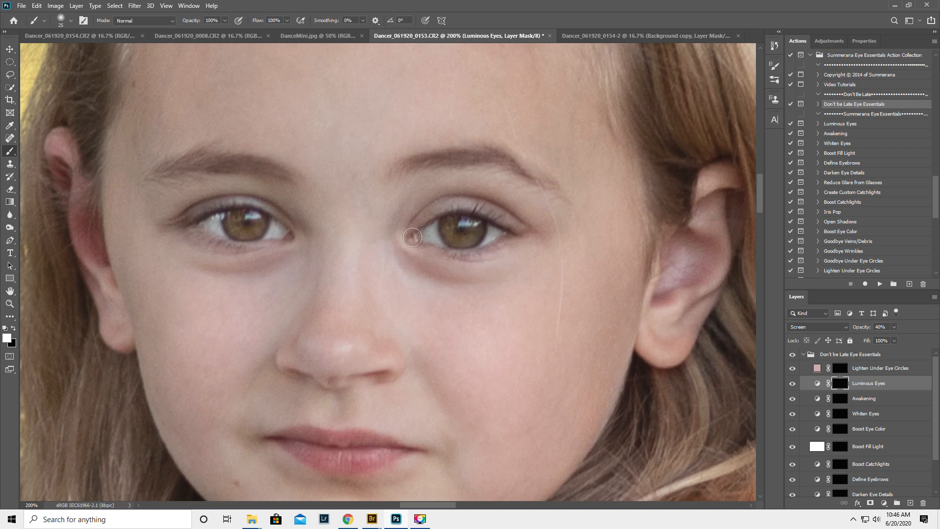
mouse_move(425, 235)
left_mouse_down()
mouse_move(461, 222)
mouse_move(495, 232)
mouse_move(425, 234)
left_mouse_up()
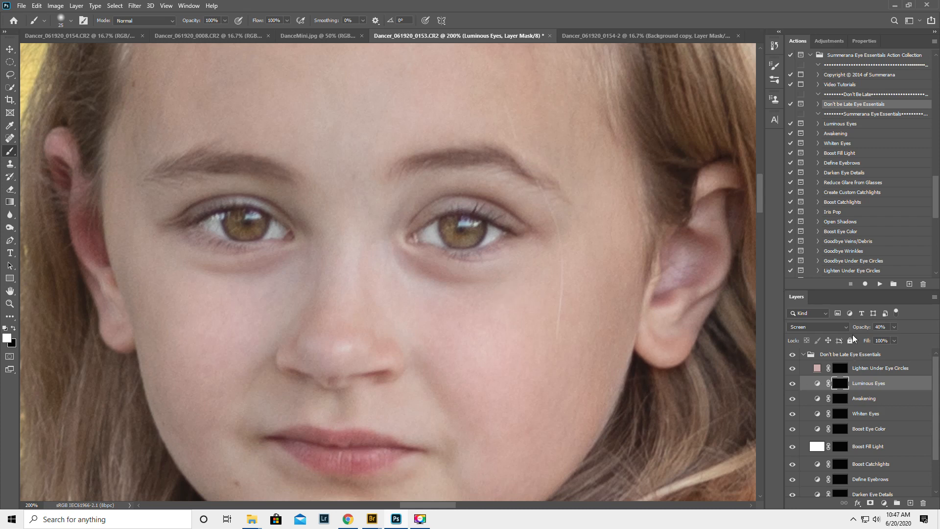
left_click_drag(860, 330, 854, 332)
left_click(793, 384)
left_click(793, 385)
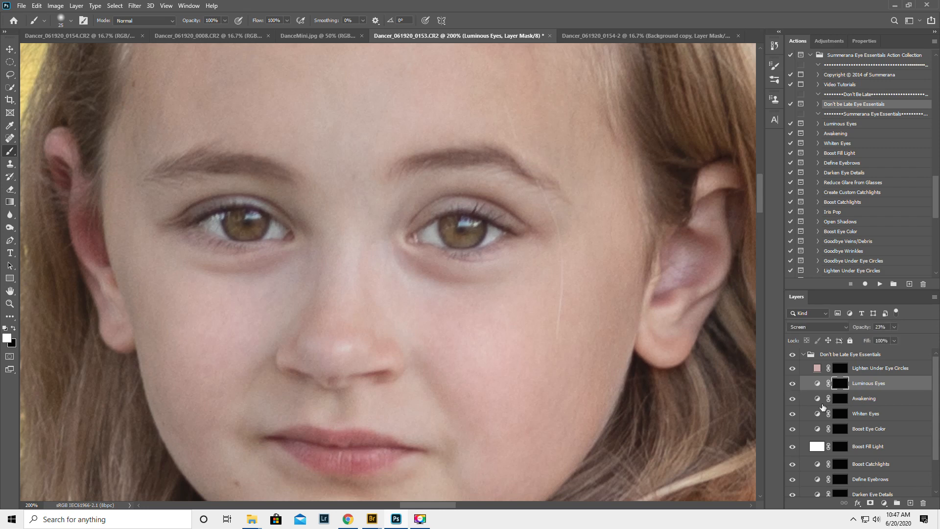
Step: Paint white on the Awakening mask over both eyes and reduce that layer's opacity
left_click(842, 399)
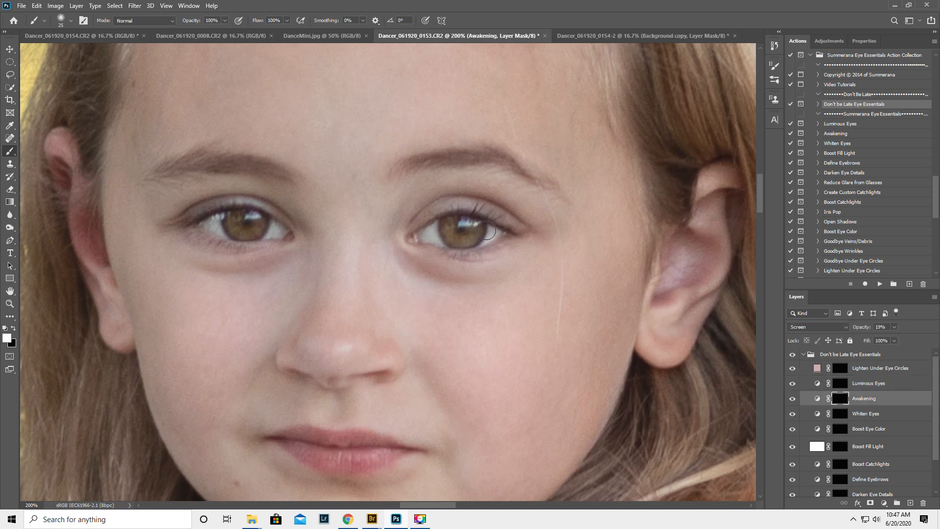
mouse_move(454, 226)
left_mouse_down()
mouse_move(424, 236)
mouse_move(499, 238)
left_mouse_up()
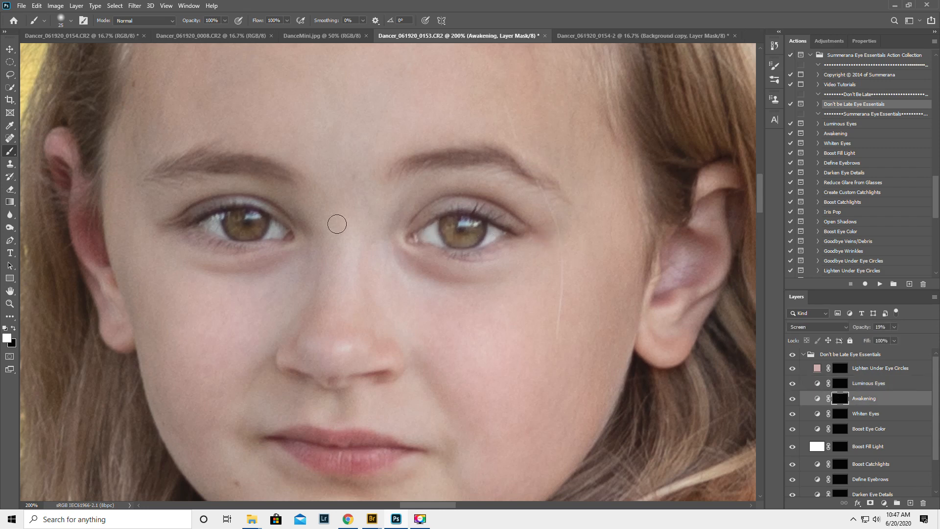
mouse_move(287, 230)
left_mouse_down()
mouse_move(248, 215)
mouse_move(205, 224)
mouse_move(278, 235)
left_mouse_up()
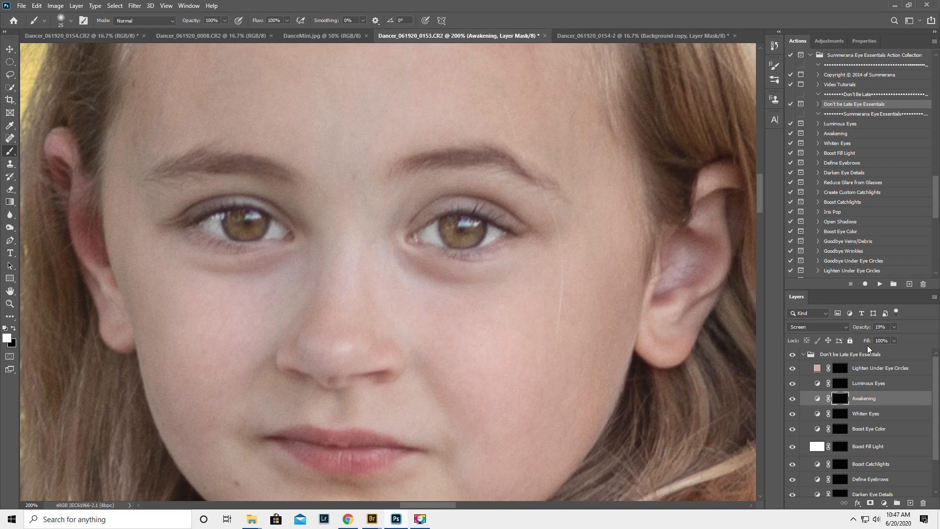
left_click_drag(865, 329, 858, 333)
Step: Paint white on the Boost Eye Color mask over both irises and lower the layer's opacity to 25%
left_click(842, 430)
mouse_move(481, 255)
left_mouse_down()
mouse_move(480, 227)
mouse_move(449, 233)
left_mouse_up()
left_click_drag(268, 225, 229, 220)
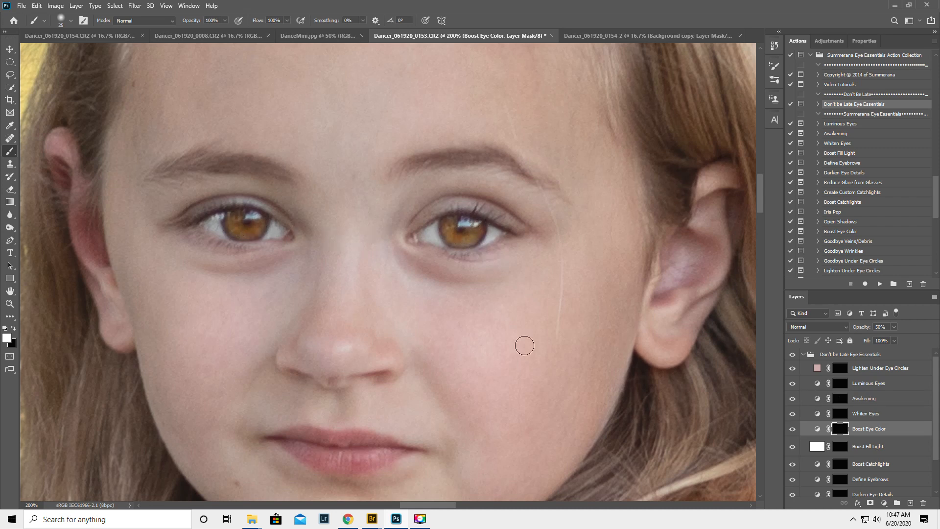
left_click_drag(861, 328, 849, 331)
Step: Look through the remaining eye layers, collapse the Don't be Late Eye Essentials group and compare the face with and without it
scroll(838, 466, "down", 2)
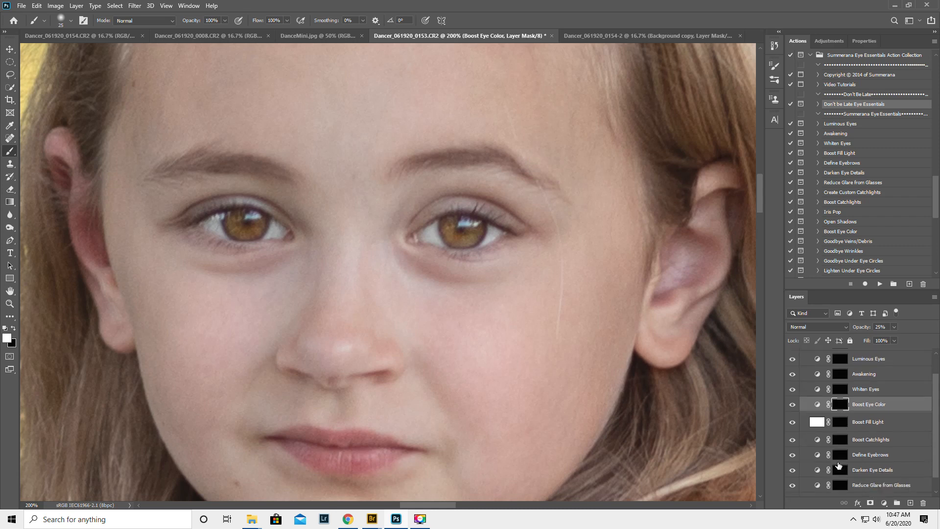
scroll(838, 466, "down", 1)
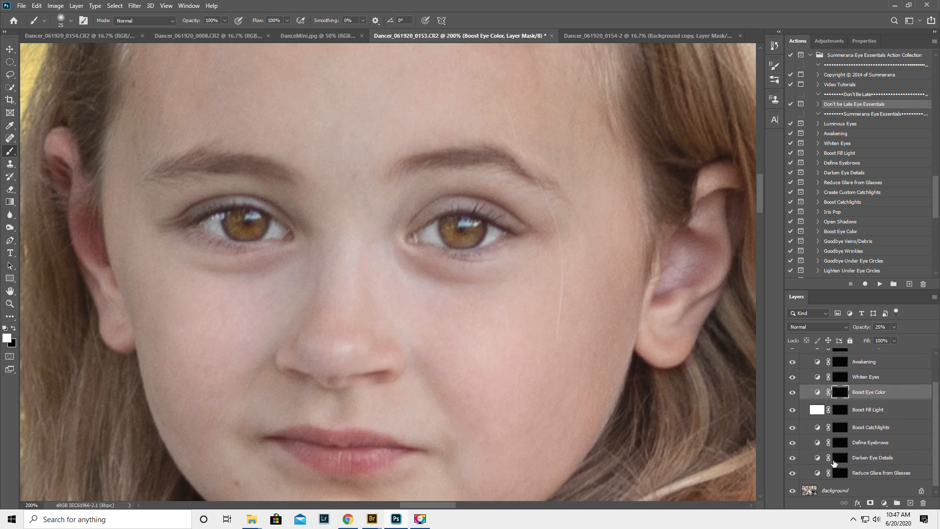
scroll(835, 463, "down", 1)
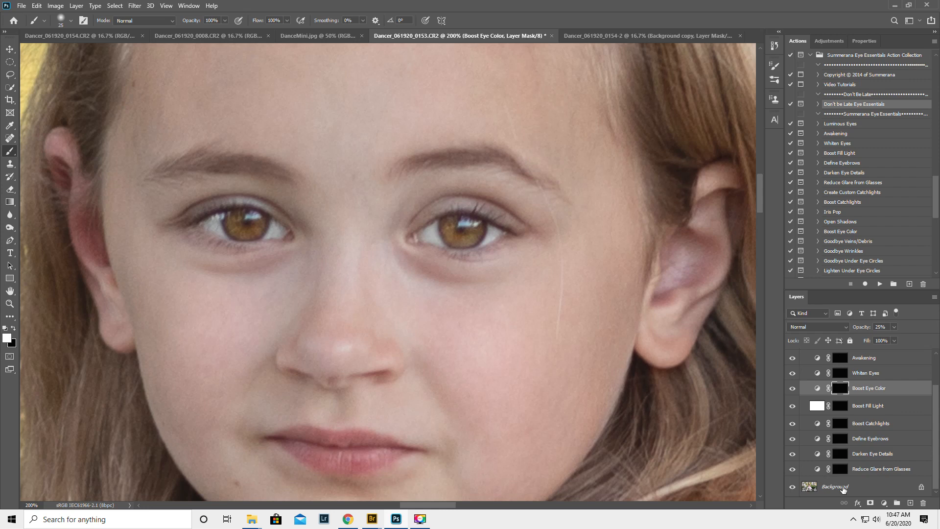
scroll(853, 457, "up", 3)
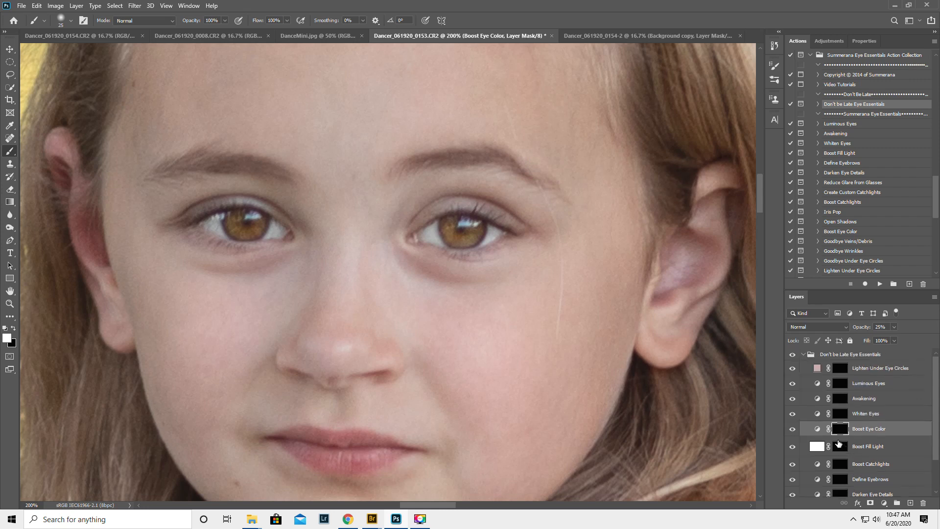
left_click(804, 355)
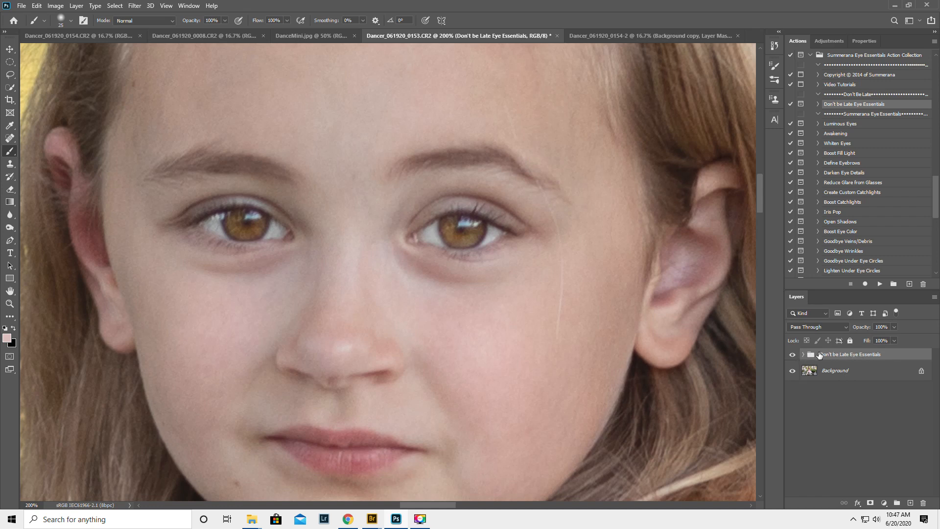
left_click(792, 355)
left_click(792, 356)
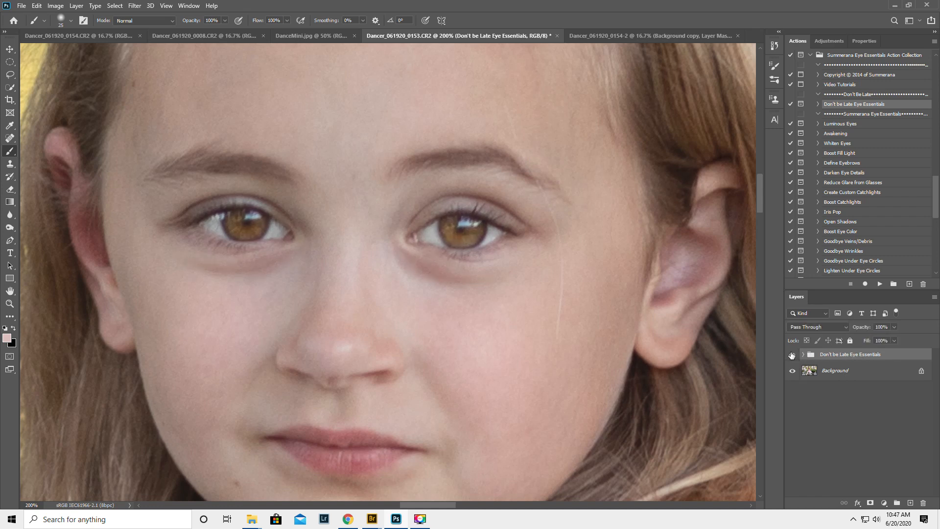
left_click(11, 305)
left_click(276, 314, "alt")
left_click(265, 311, "alt")
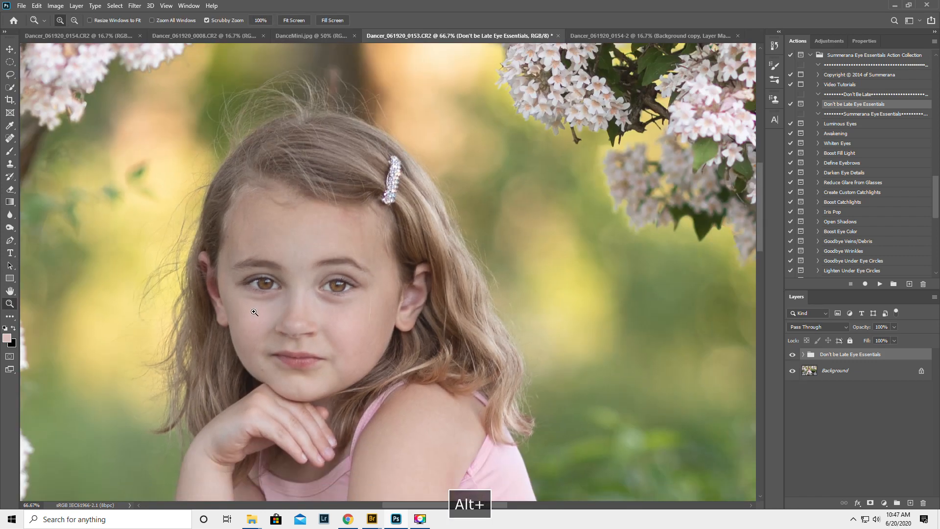
left_click(792, 356)
left_click(793, 354)
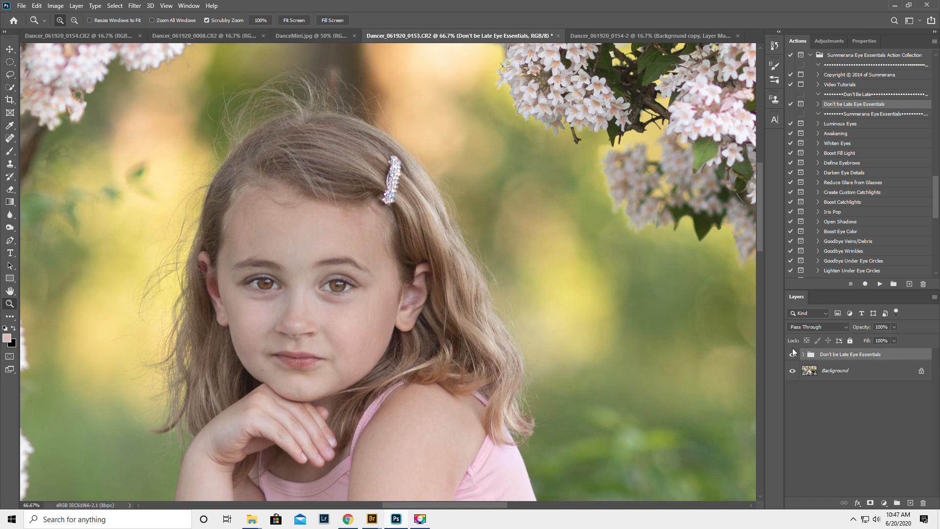
left_click(793, 355)
left_click(792, 356)
Step: Lower the Don't be Late Eye Essentials group's opacity to 81%, check the effect and flatten the image
left_click_drag(863, 330, 852, 331)
left_click(793, 356)
left_click(792, 356)
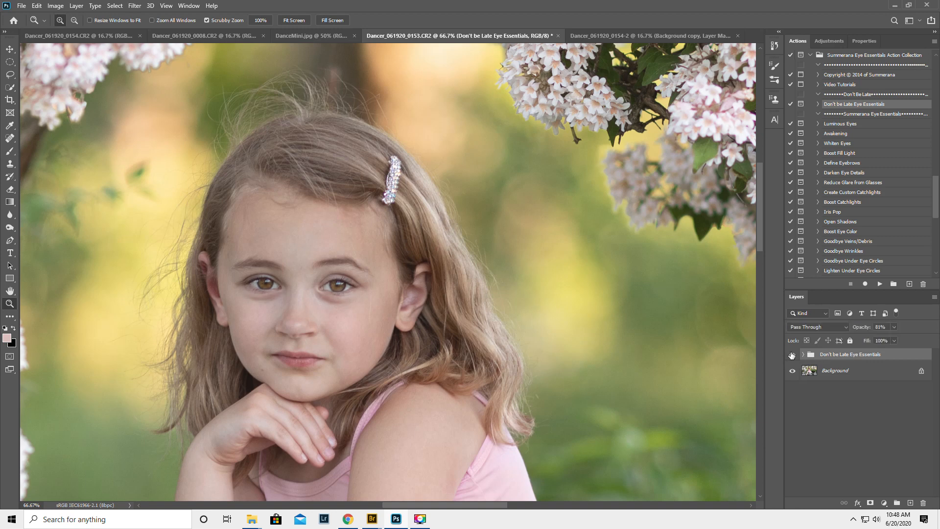
left_click(934, 301)
left_click(866, 457)
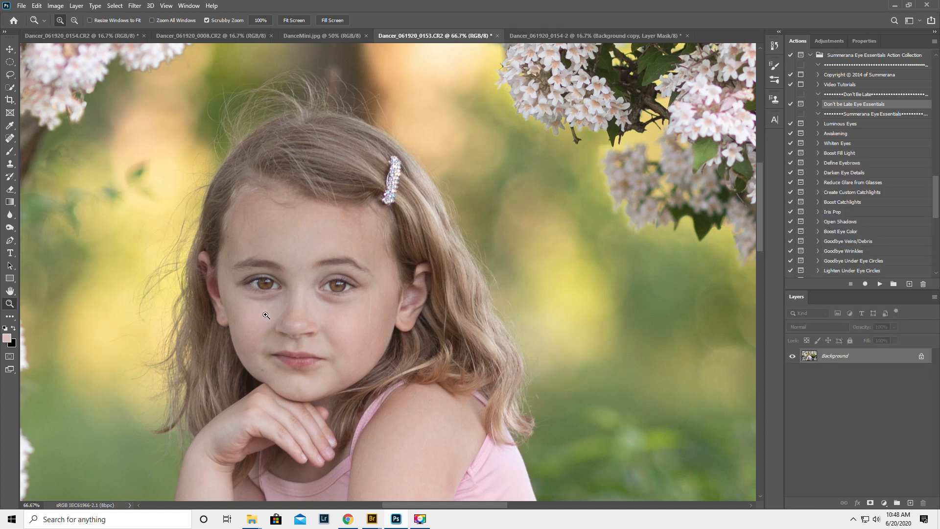
Step: Patch the small blemish at the base of the nose with clean skin and clear the selection
left_click(271, 336)
left_click(271, 337)
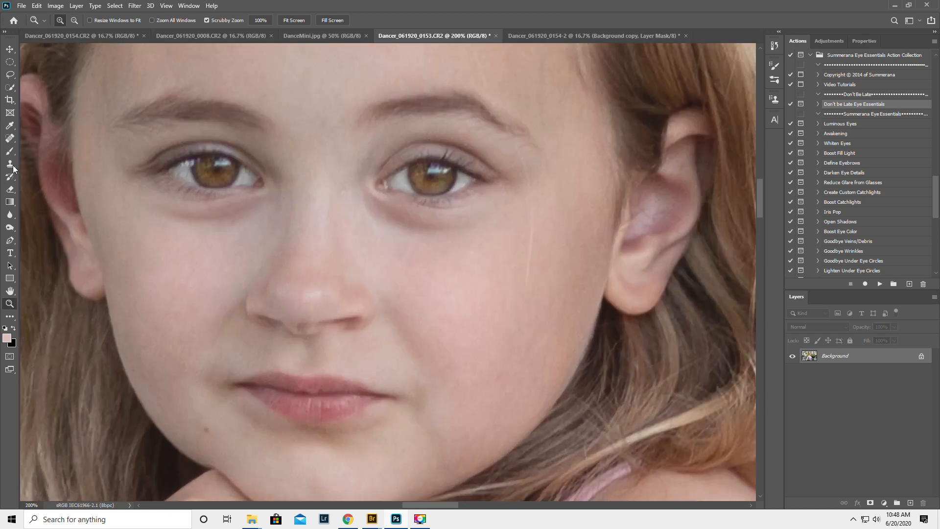
left_click_drag(13, 140, 35, 156)
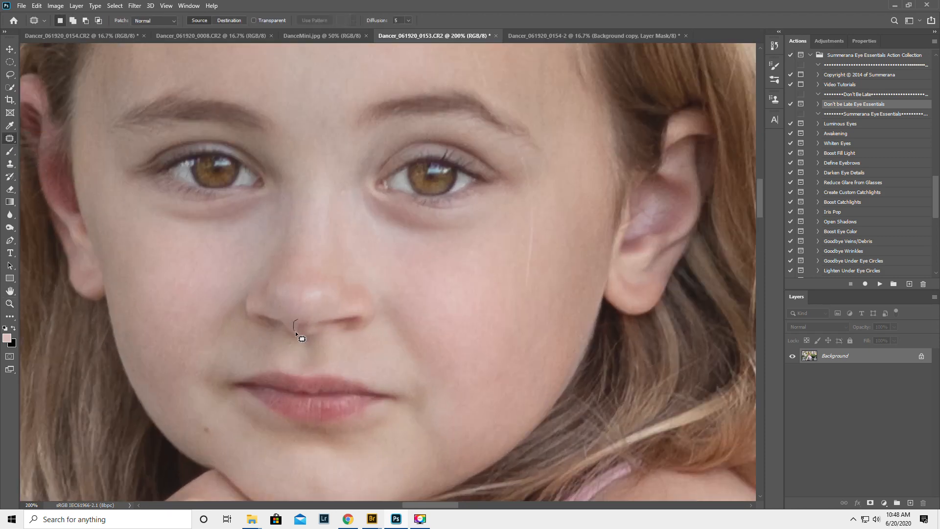
mouse_move(305, 318)
left_mouse_down()
mouse_move(308, 328)
mouse_move(312, 311)
left_mouse_up()
key("ctrl+d")
Step: Remove the small dark spot on the chin with a reduced Spot Healing Brush set to Content-Aware
left_click_drag(11, 141, 31, 141)
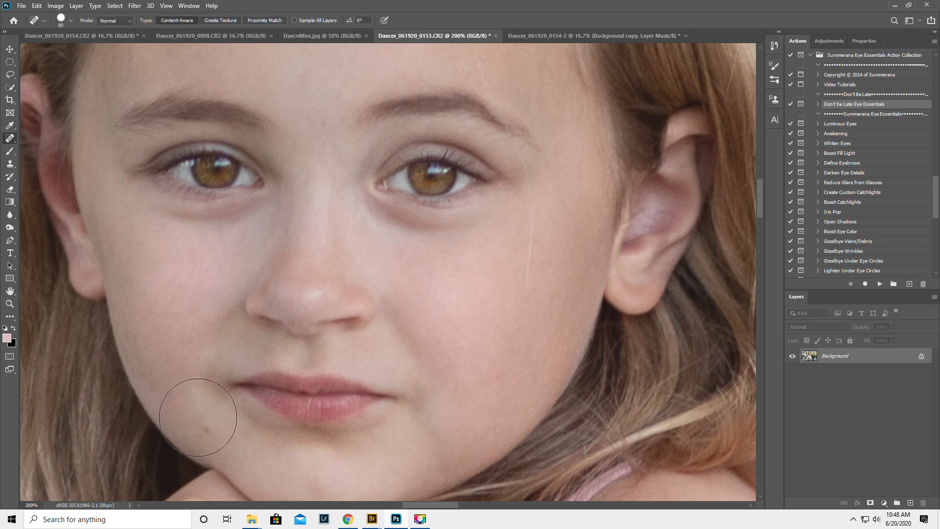
key("bracketleft")
key("bracketleft")
key("bracketleft")
key("bracketleft")
key("bracketleft")
key("bracketleft")
left_click(207, 430)
Step: Heal the stray hairs on the cheek, beside the eyebrow and on the forehead with a size 10 Spot Healing Brush
key("bracketleft")
scroll(252, 307, "up", 1)
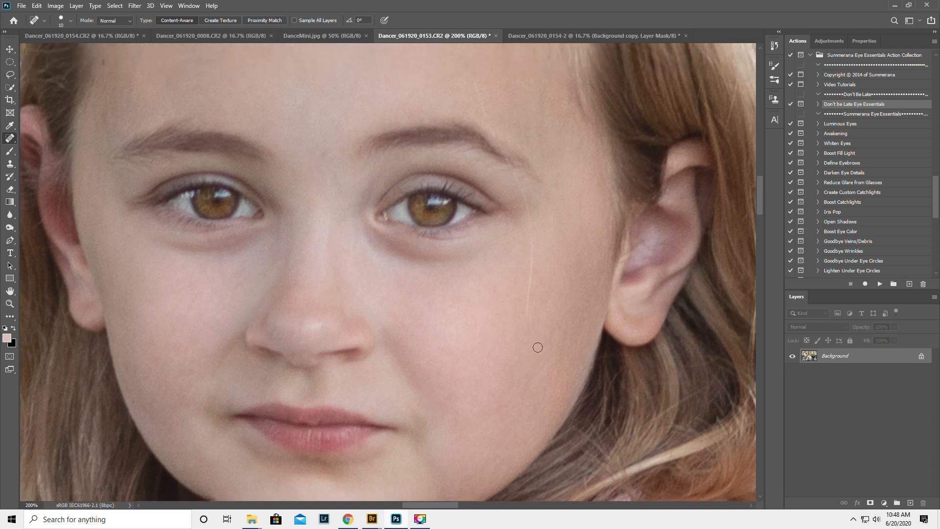
left_click_drag(530, 315, 530, 237)
left_click_drag(512, 176, 510, 164)
left_click_drag(483, 117, 431, 69)
scroll(479, 101, "up", 4)
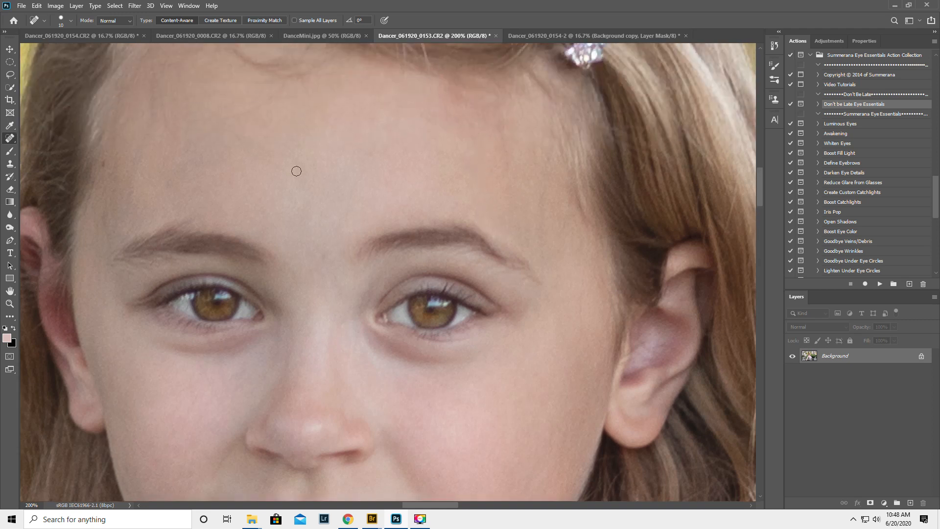
Step: Remove the flyaway hairs above the girl's head with the Clone Stamp, sampling the blurred background beside the tree trunk
left_click(10, 304)
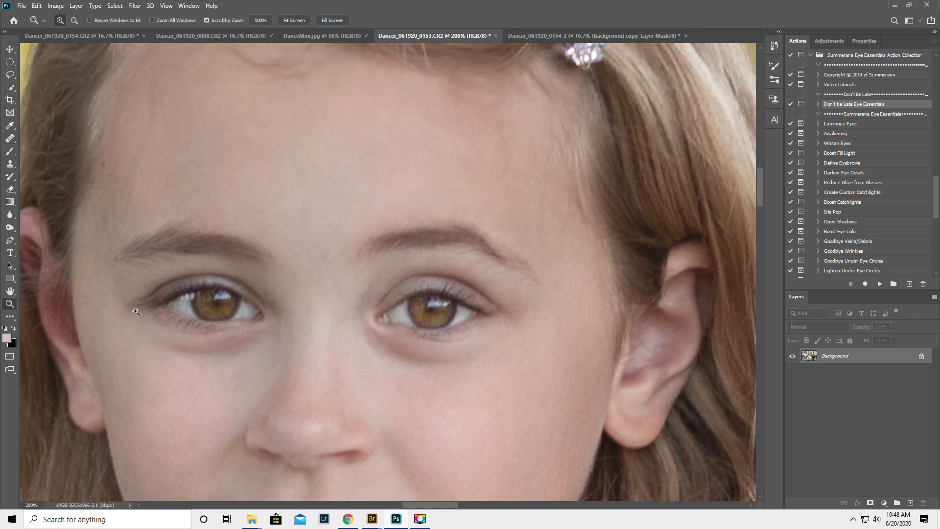
left_click(250, 342, "alt")
left_click(250, 342, "alt")
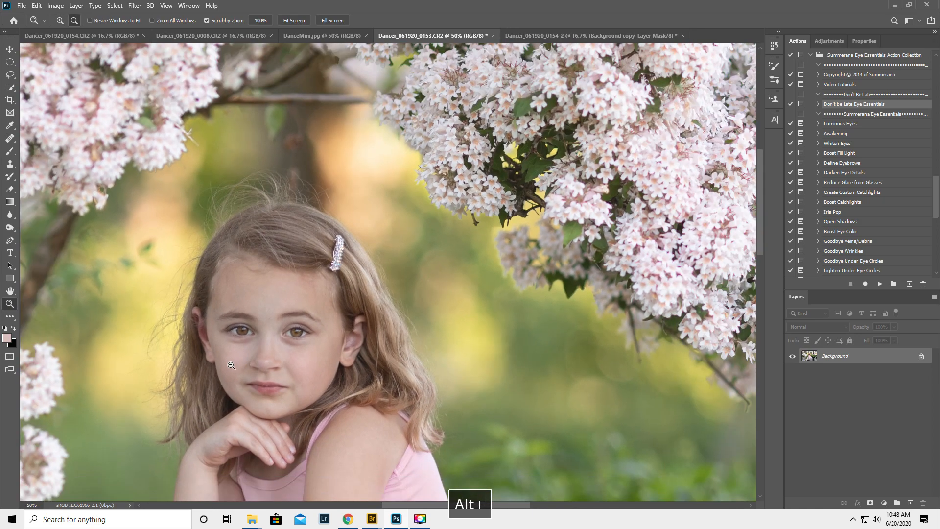
left_click(250, 342, "alt")
left_click(250, 341, "alt")
left_click(250, 342, "alt")
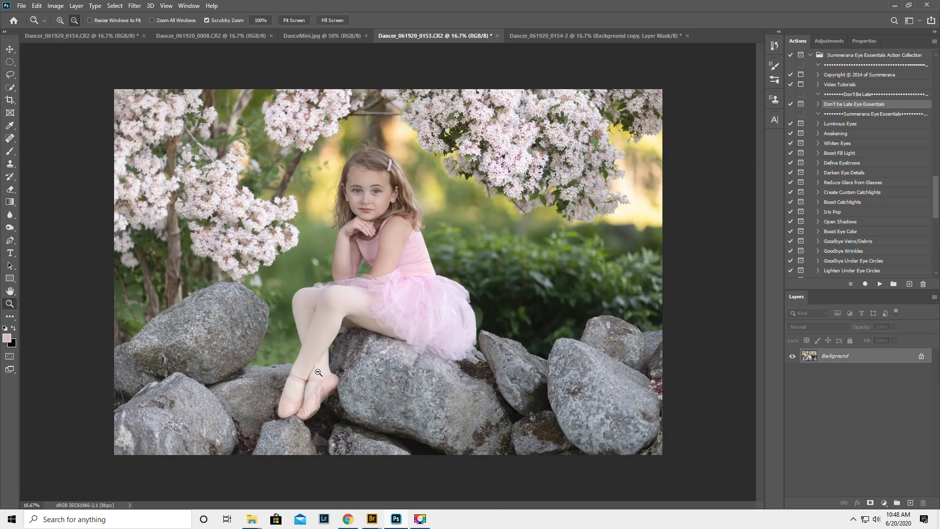
left_click(366, 134)
left_click(365, 134)
left_click(366, 134)
left_click(357, 140)
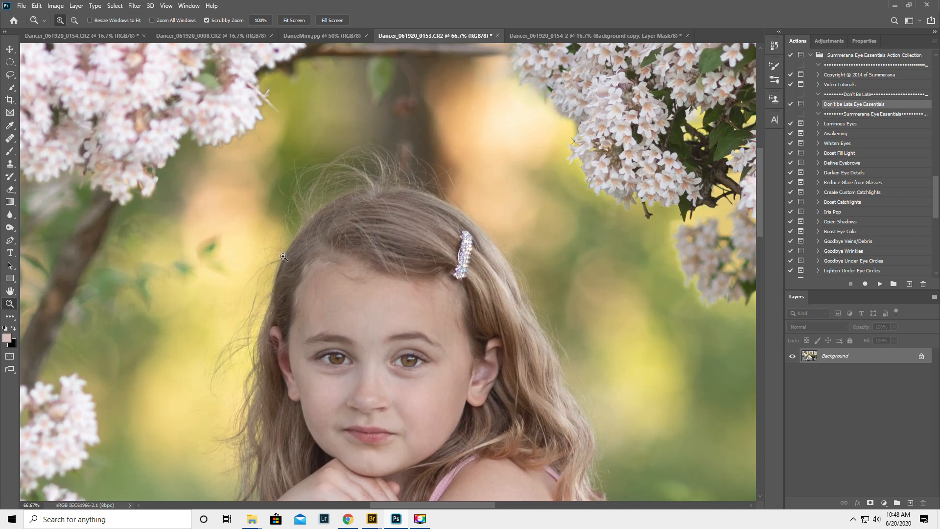
left_click(8, 166)
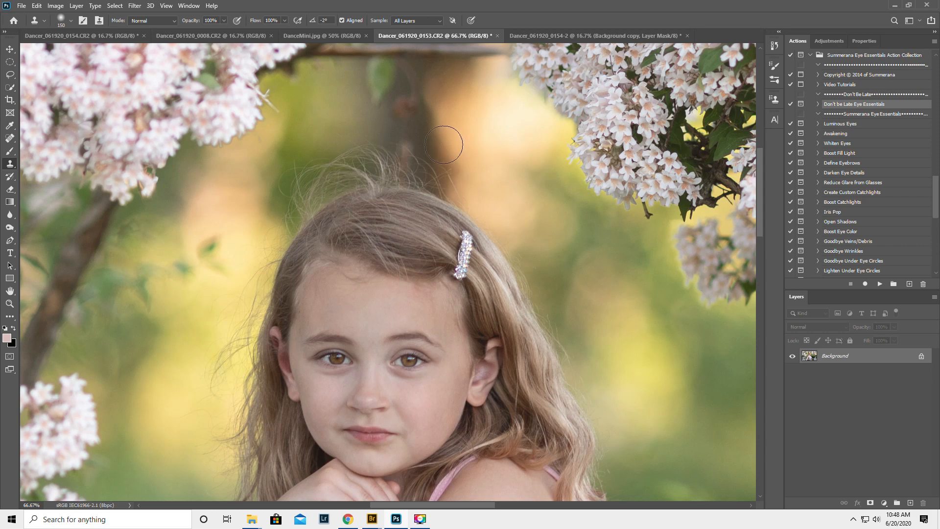
left_click(437, 131, "alt")
mouse_move(446, 177)
left_mouse_down()
mouse_move(399, 158)
mouse_move(405, 151)
mouse_move(333, 159)
mouse_move(301, 174)
mouse_move(284, 206)
mouse_move(296, 211)
mouse_move(348, 169)
mouse_move(426, 161)
left_mouse_up()
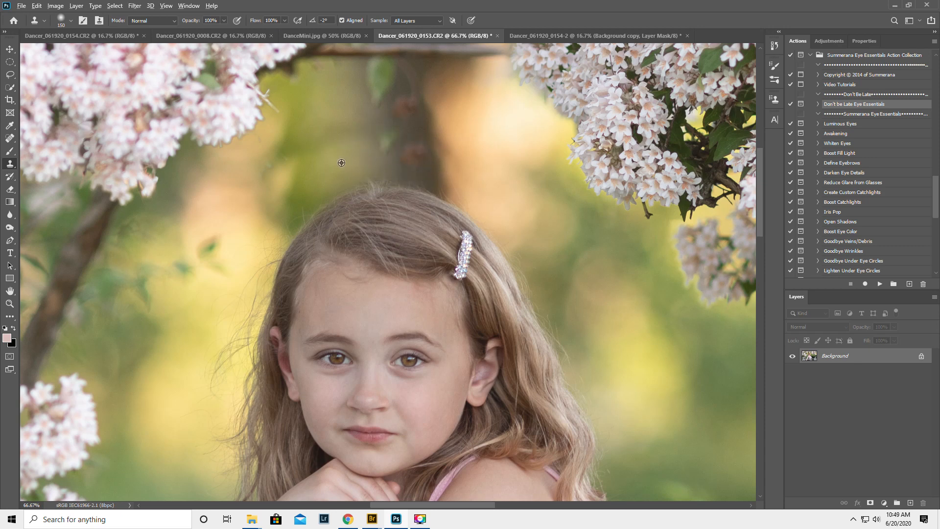
Step: Reduce the Clone Stamp to size 45 and clean up the remaining stray hairs along the crown's edge with nearby background
key("bracketleft")
key("bracketleft")
key("bracketleft")
key("bracketleft")
key("bracketleft")
key("bracketleft")
key("bracketleft")
key("bracketleft")
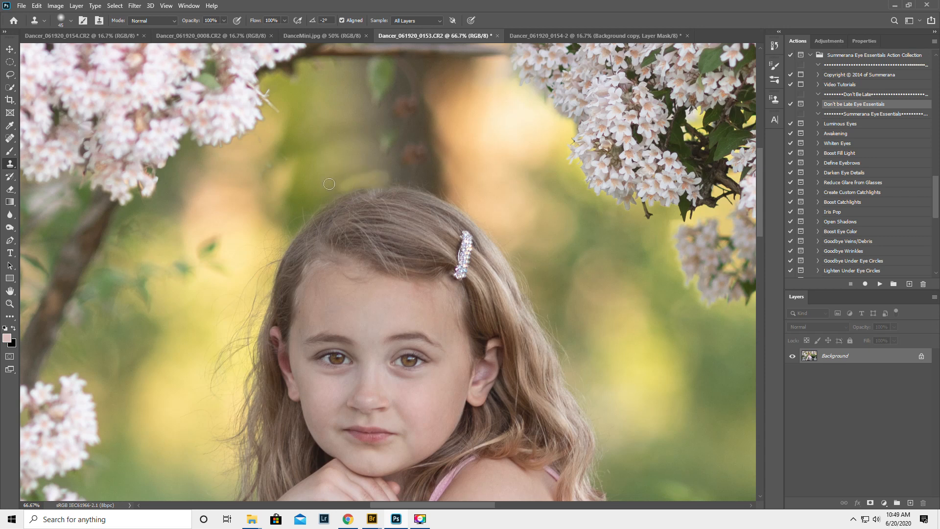
key("alt")
left_click(346, 158, "alt")
Step: Enlarge the Clone Stamp to size 125 and clone background over the stray hairs beside the upper side of the head
key("bracketright")
key("bracketright")
key("bracketright")
key("bracketright")
key("bracketright")
key("bracketright")
key("bracketright")
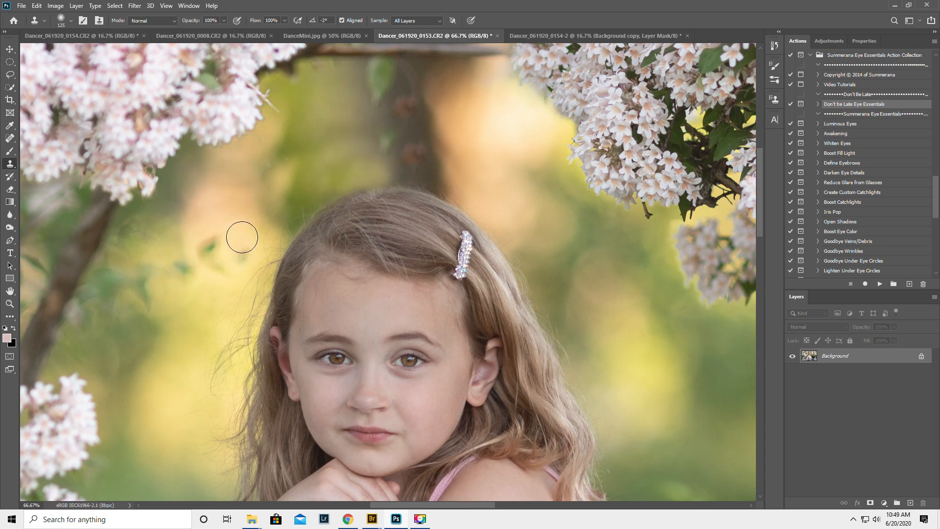
left_click(278, 229, "alt")
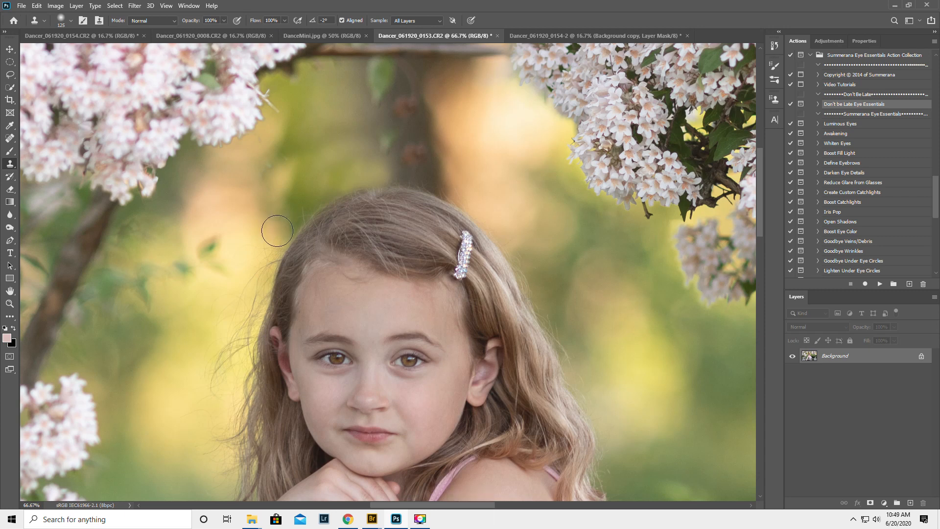
mouse_move(253, 253)
left_mouse_down()
mouse_move(263, 252)
mouse_move(244, 257)
left_mouse_up()
Step: Duplicate the background layer and apply a Gaussian Blur with a radius of 2.5 pixels to the copy
left_click(10, 304)
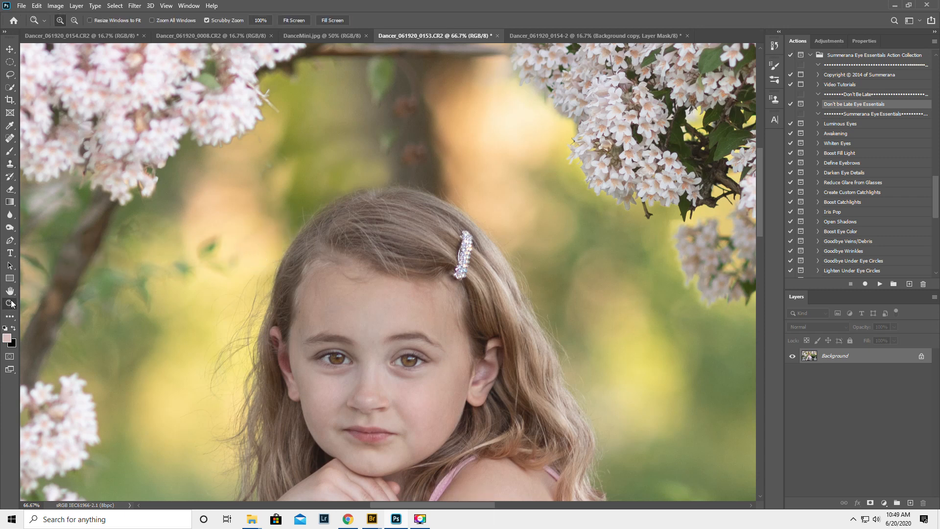
left_click(294, 382, "alt")
left_click(290, 393, "alt")
left_click(290, 393, "alt")
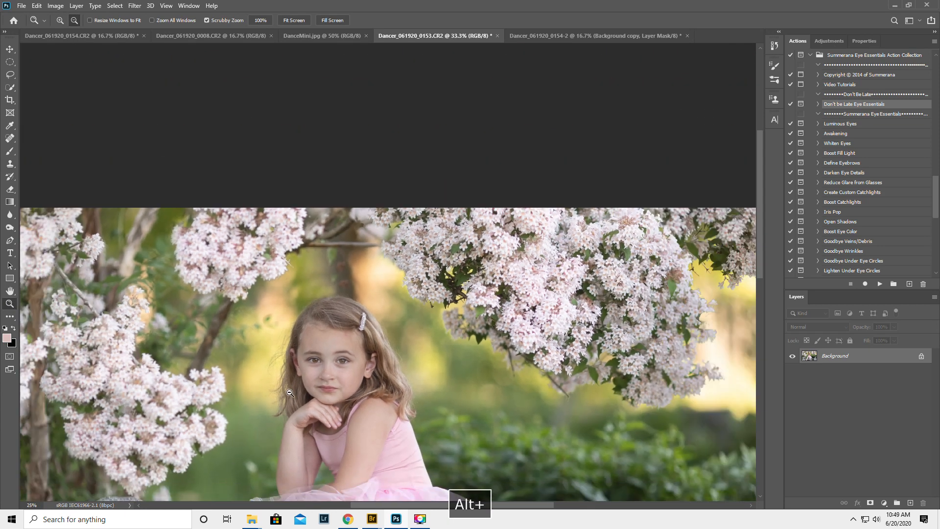
left_click(290, 398, "alt")
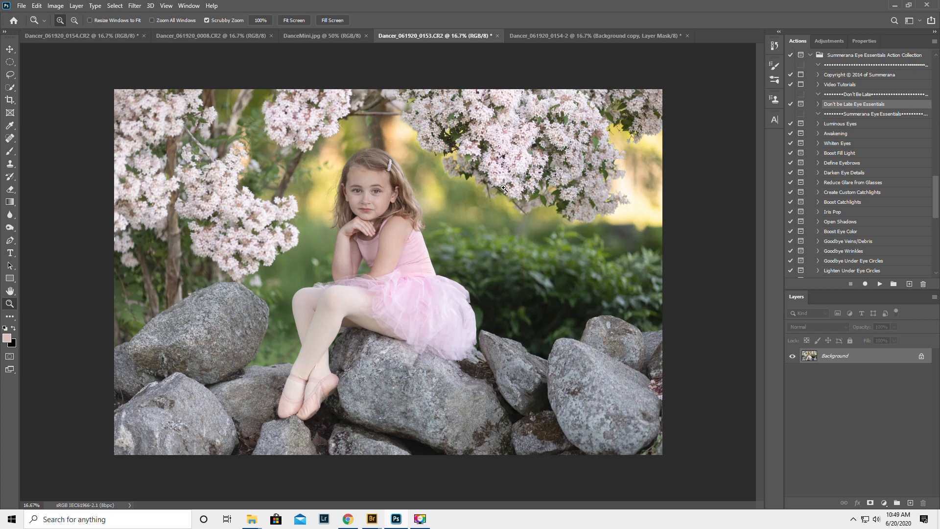
key("ctrl+j")
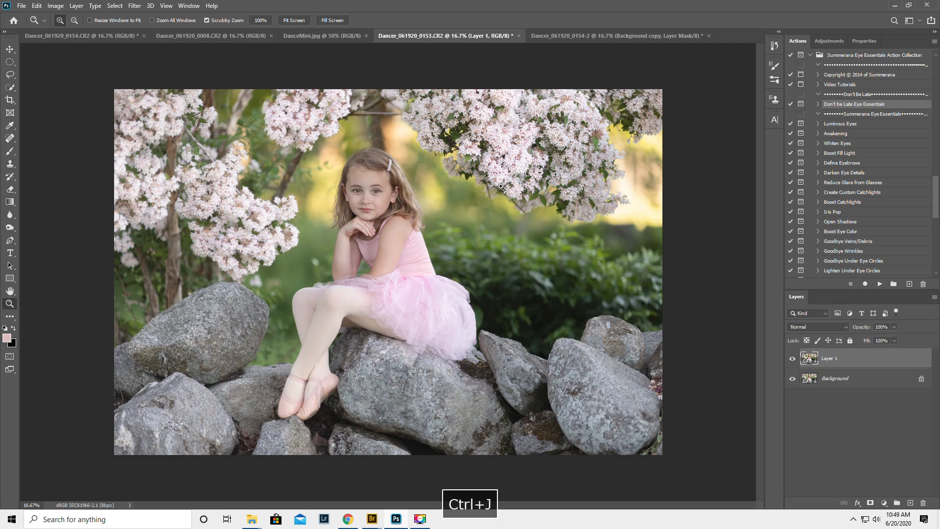
left_click(134, 6)
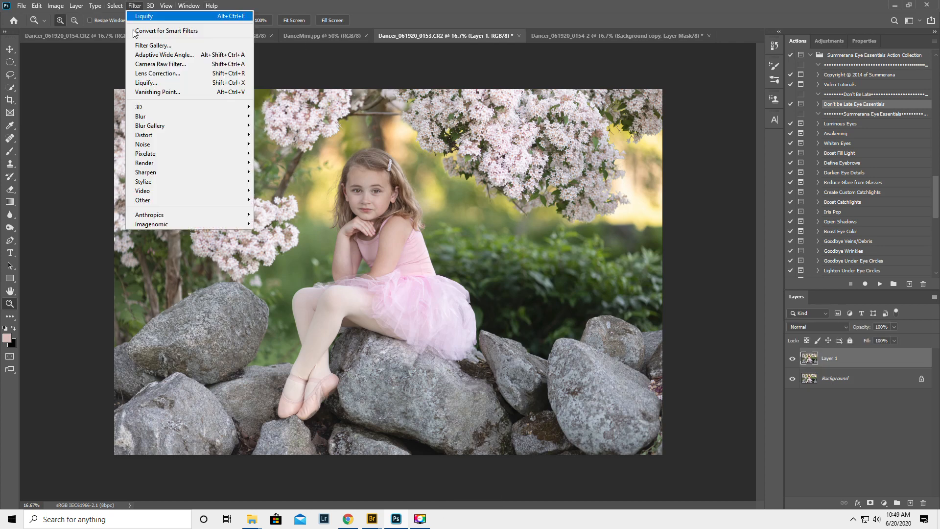
mouse_move(162, 119)
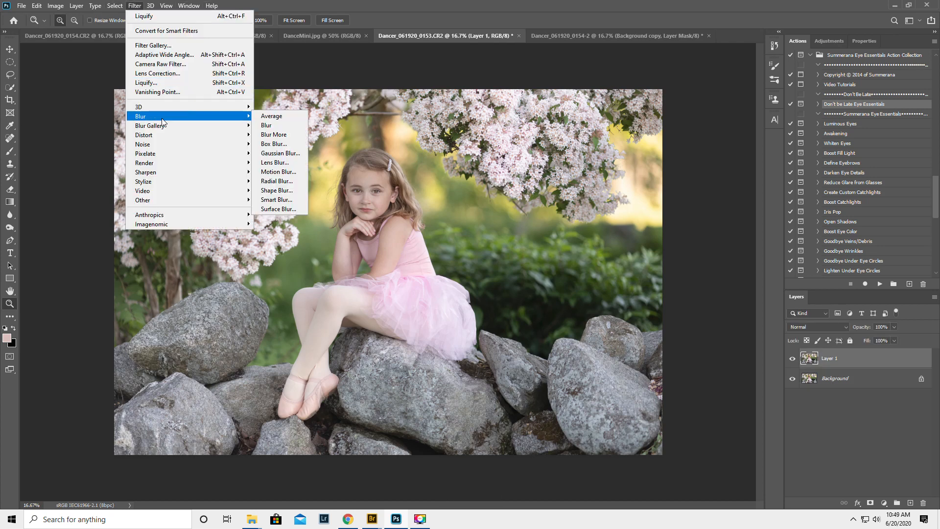
left_click(278, 154)
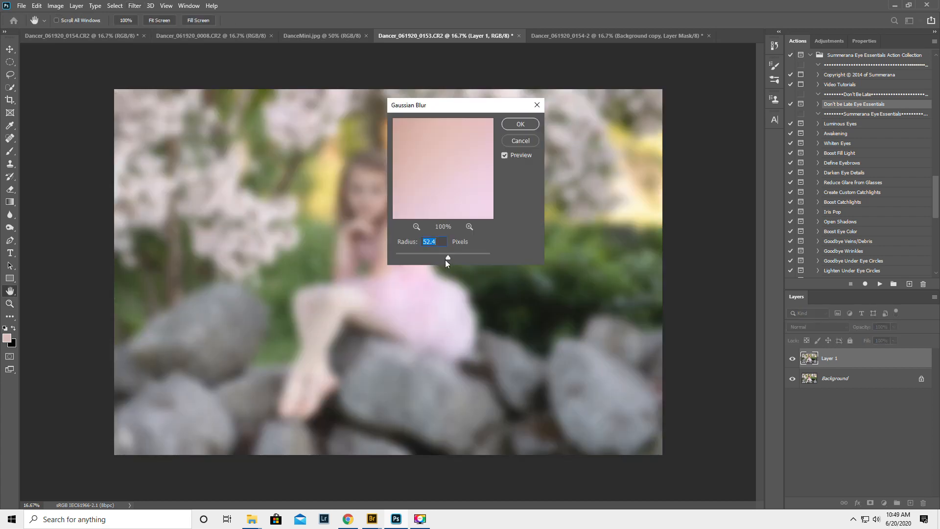
left_click_drag(412, 261, 408, 264)
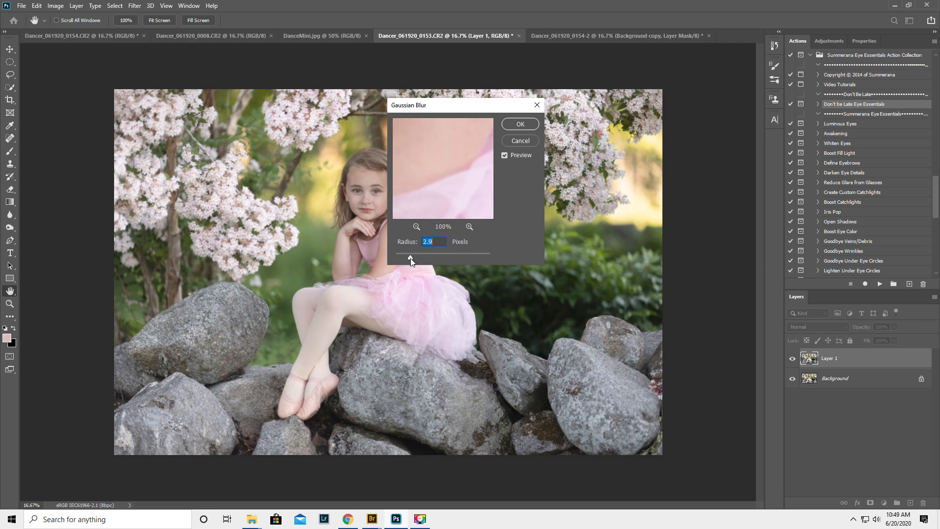
left_click_drag(409, 259, 409, 258)
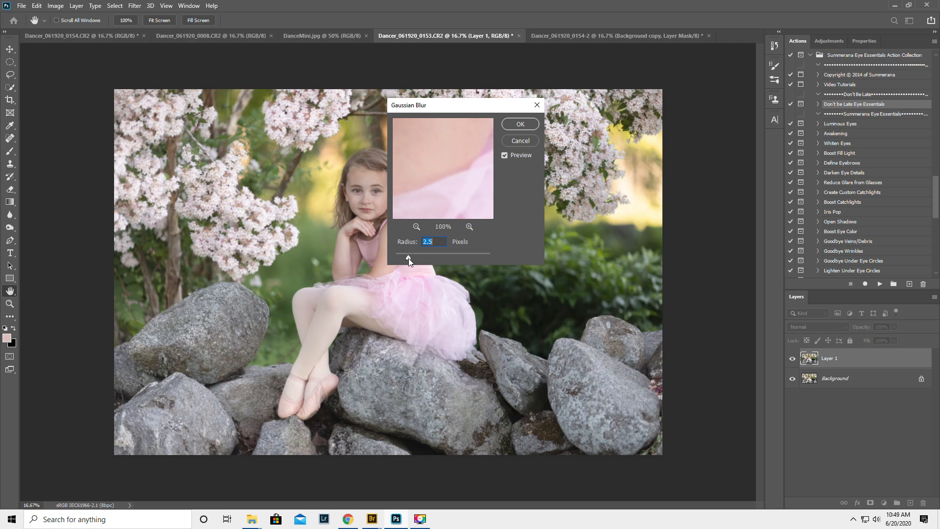
left_click(522, 124)
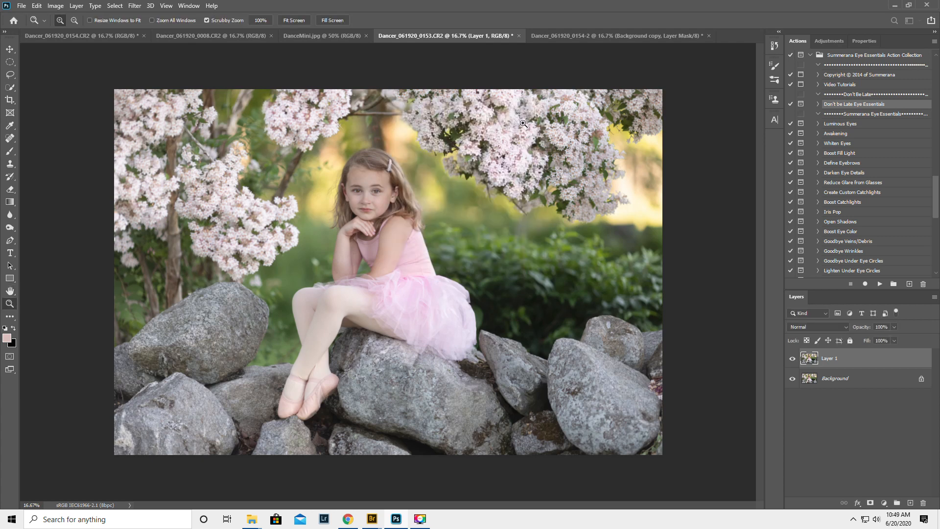
Step: Compare the blurred layer with the original and hide it behind an inverted, black layer mask
left_click(793, 358)
left_click(793, 359)
left_click(540, 120)
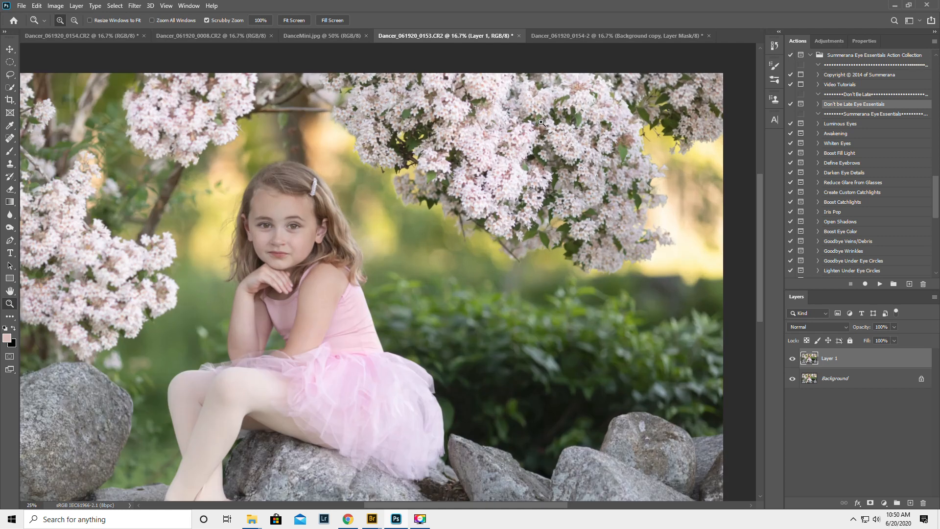
left_click(793, 359)
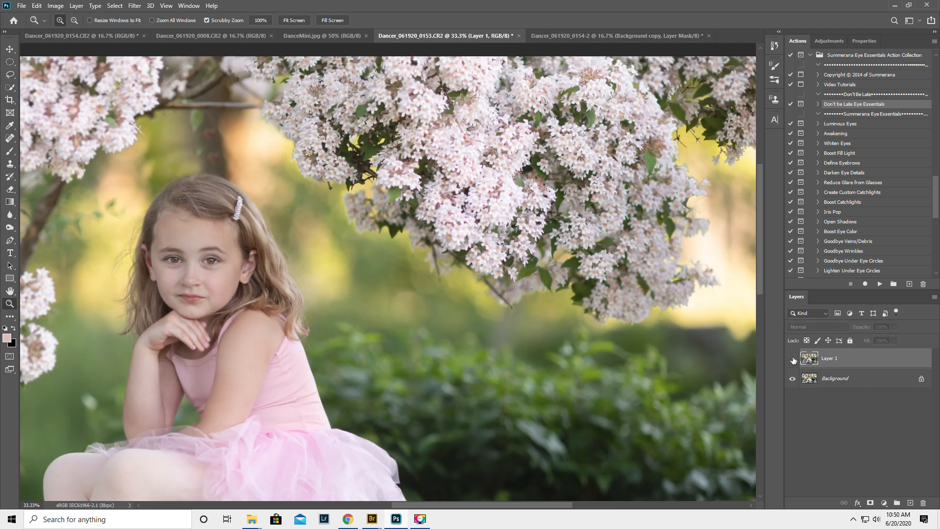
left_click(793, 359)
left_click(870, 503)
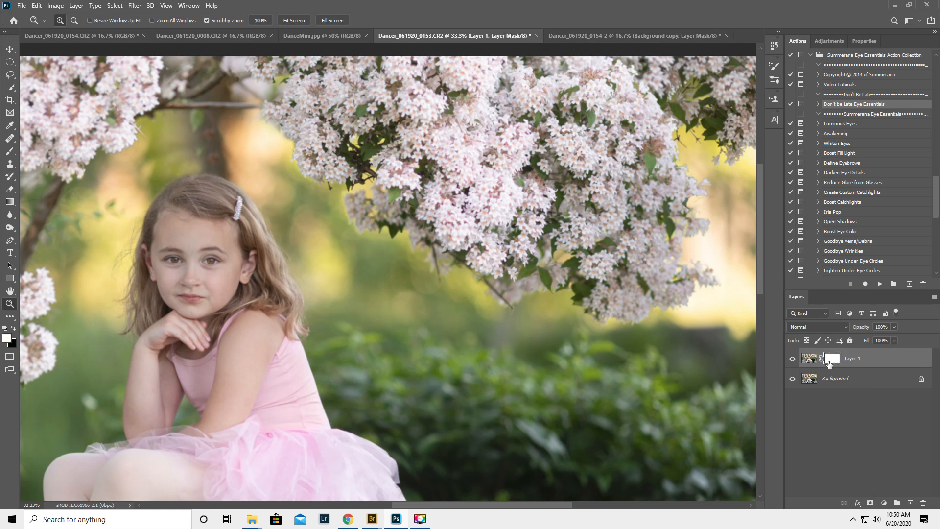
key("ctrl+i")
Step: Enlarge the brush to size 900 and paint white on the mask to blur the hanging blossoms and background beside the dancer
left_click(10, 152)
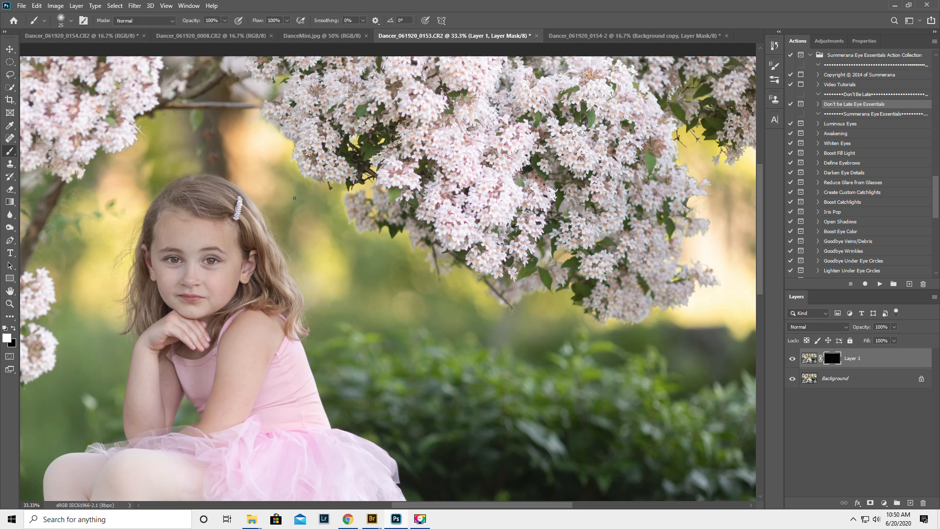
key("bracketright")
key("bracketright")
key("bracketright")
key("bracketright")
key("bracketright")
key("bracketright")
key("bracketright")
key("bracketright")
key("bracketright")
key("bracketright")
key("bracketright")
key("bracketright")
key("bracketright")
key("bracketright")
key("bracketright")
key("bracketright")
key("bracketright")
key("bracketright")
key("bracketright")
key("bracketright")
mouse_move(645, 299)
left_mouse_down()
mouse_move(696, 221)
mouse_move(714, 164)
mouse_move(703, 189)
left_mouse_up()
Step: Check the masked blur against the original and flatten the image
left_click(794, 359)
left_click(793, 359)
left_click(934, 297)
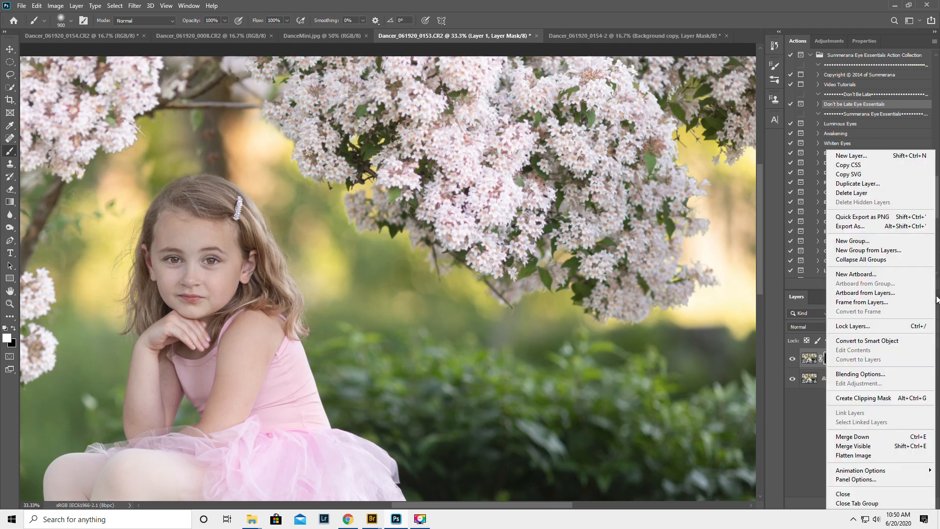
left_click(854, 454)
Step: Duplicate the background layer and open the copy in the Anthropics PortraitPro filter
left_click(10, 303)
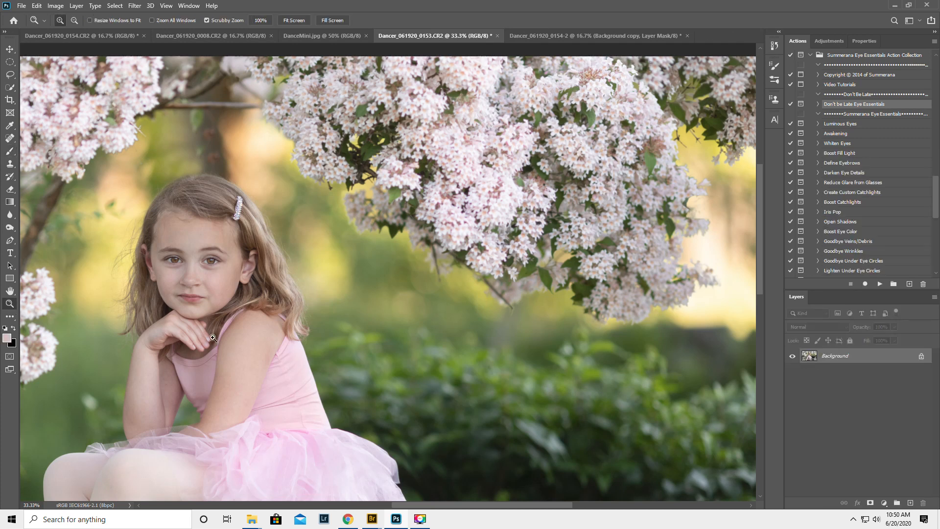
left_click(297, 323, "alt")
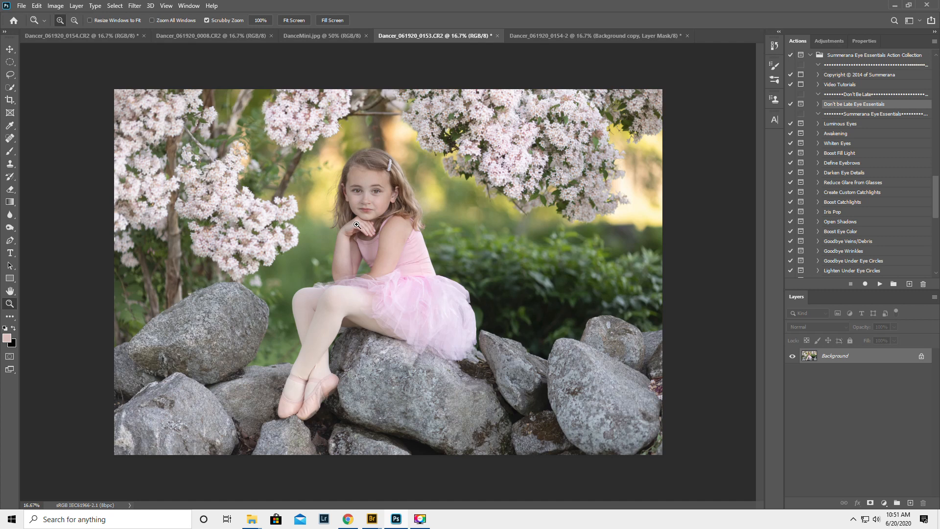
key("ctrl+j")
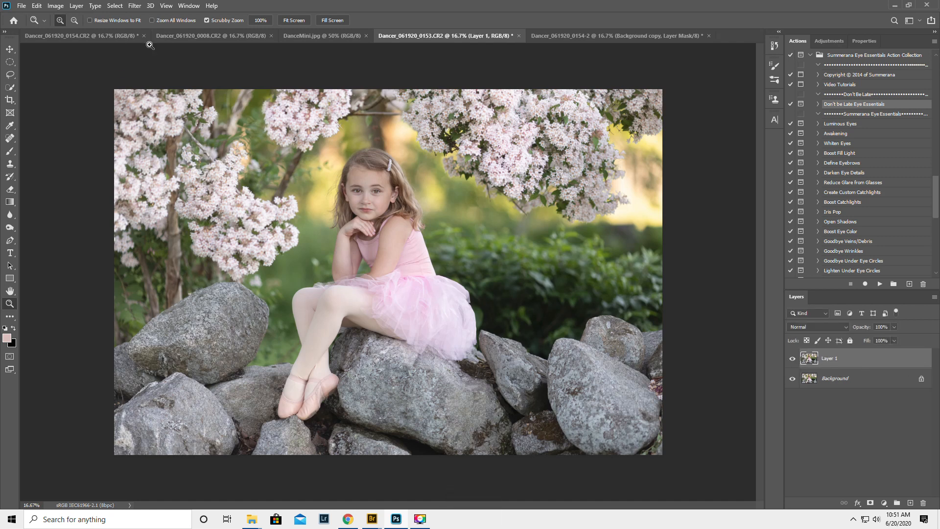
left_click(135, 6)
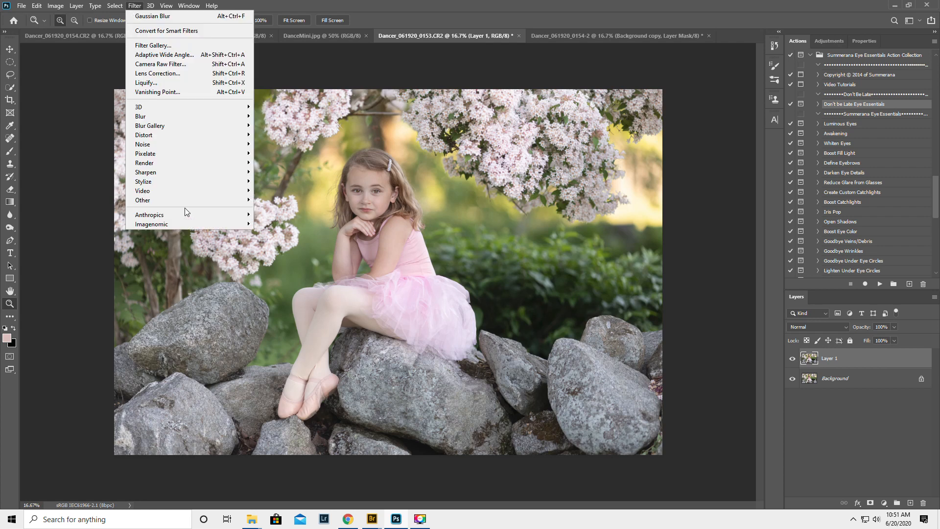
mouse_move(182, 216)
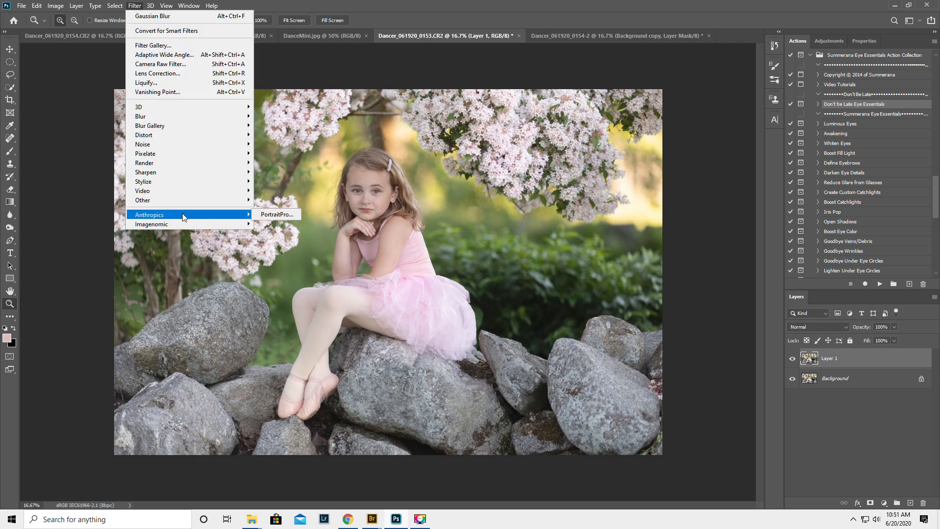
left_click(275, 214)
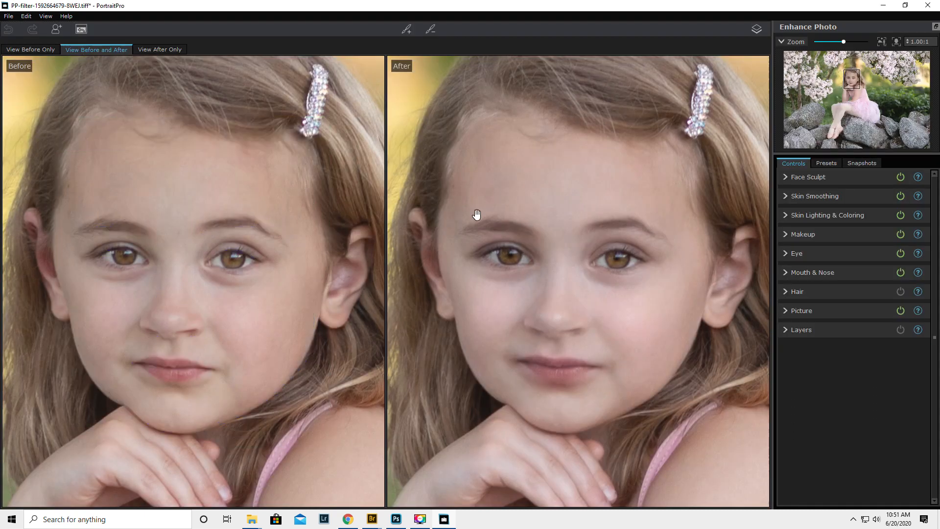
Step: Turn off Face Sculpt, expand the Skin Smoothing controls and hide the skin mask tip
left_click(900, 177)
left_click(900, 177)
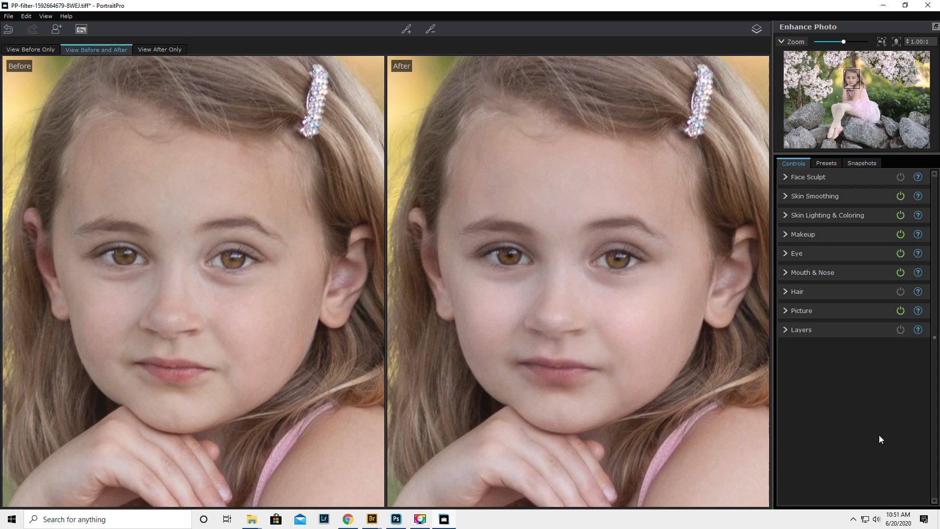
left_click(901, 196)
left_click(788, 196)
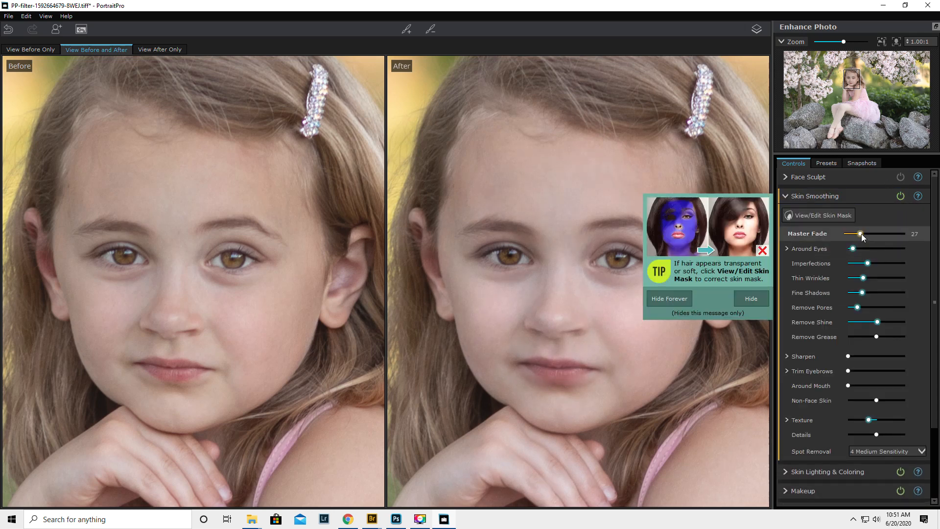
left_click(745, 300)
Step: Test Skin Smoothing's Master Fade at a stronger setting and at 0, and set it to 50 with smoothing enabled
left_click_drag(862, 233, 891, 234)
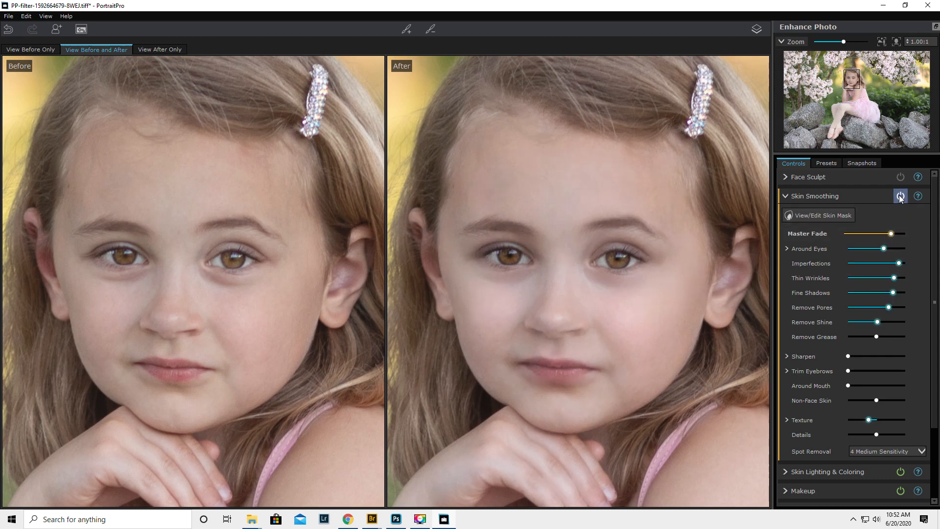
left_click_drag(891, 233, 830, 237)
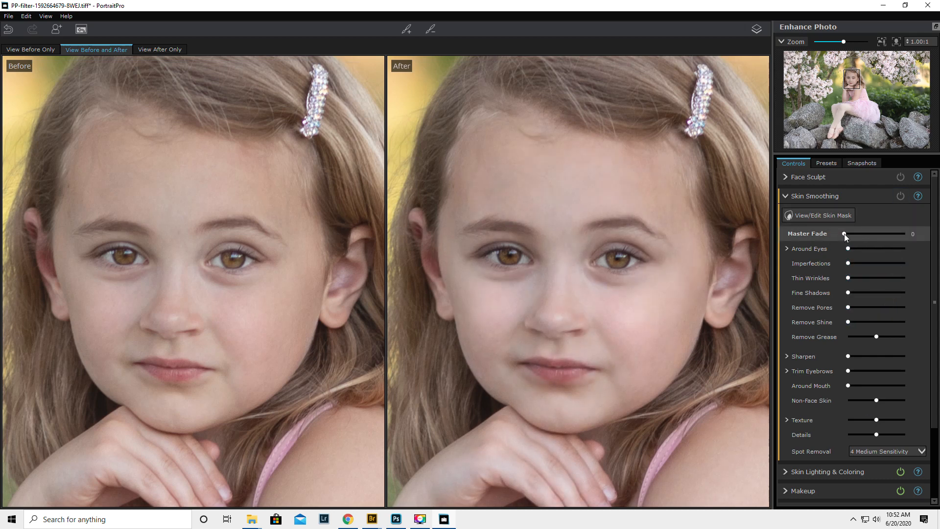
left_click(900, 196)
left_click_drag(889, 234, 875, 235)
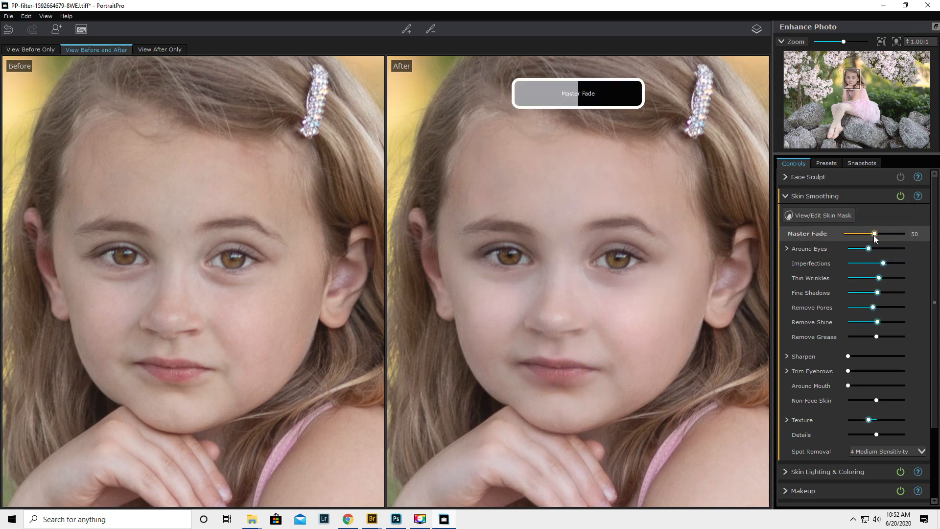
Step: Collapse Skin Smoothing, expand Skin Lighting & Coloring and aim the light from high up and fully from the right side of the face
left_click(785, 195)
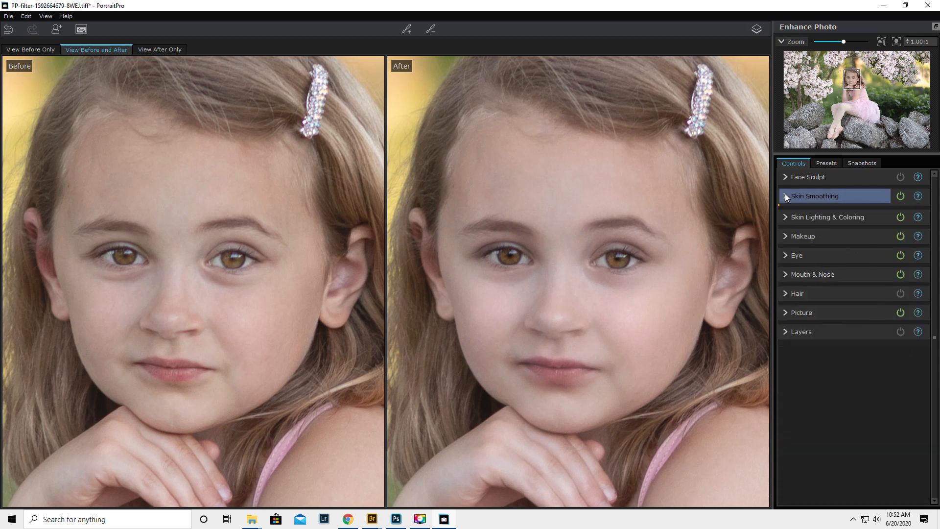
left_click(786, 215)
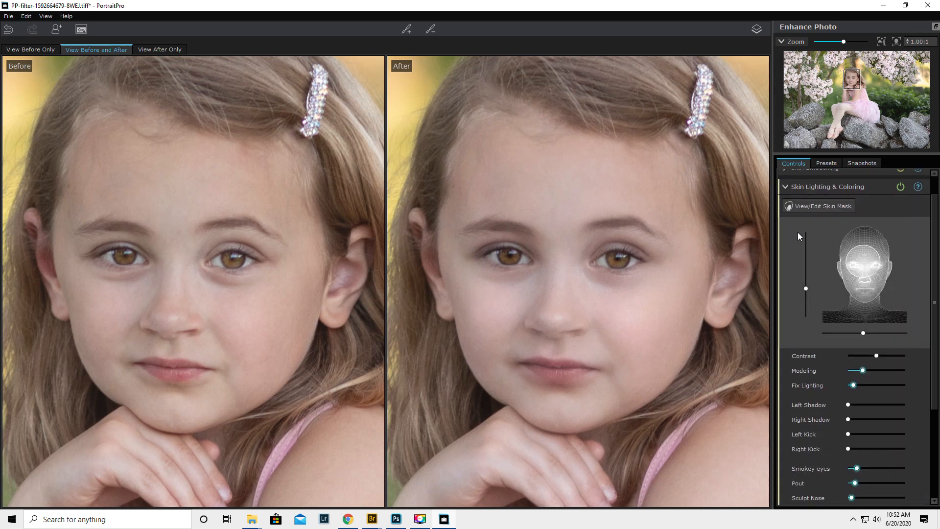
left_click_drag(807, 287, 809, 251)
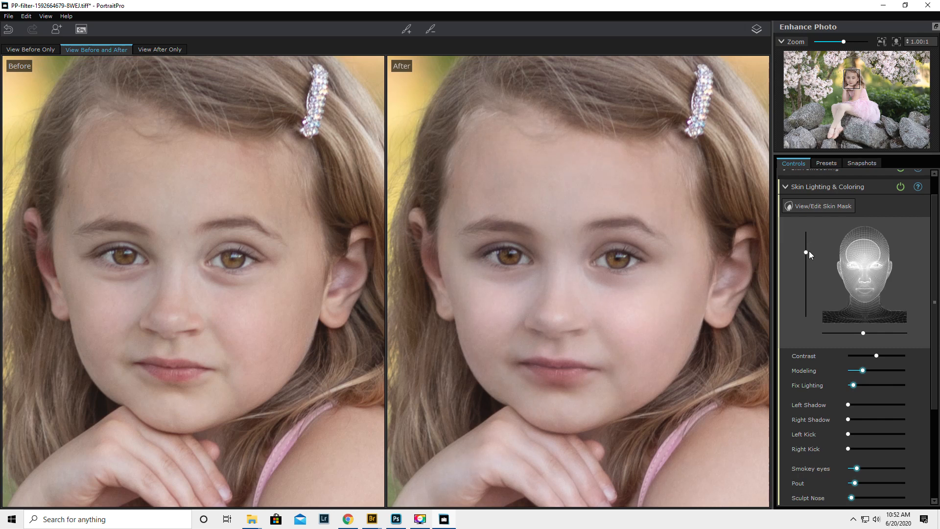
left_click_drag(809, 251, 811, 246)
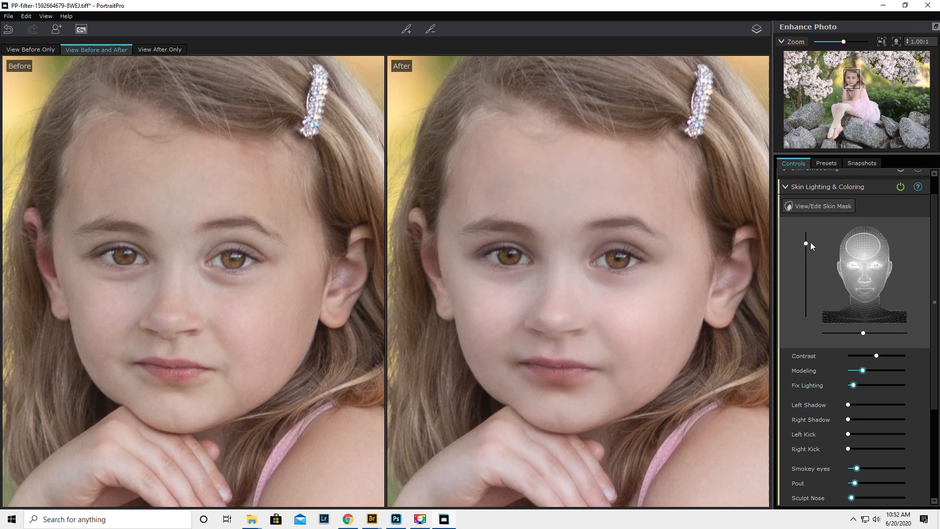
left_click_drag(864, 332, 938, 326)
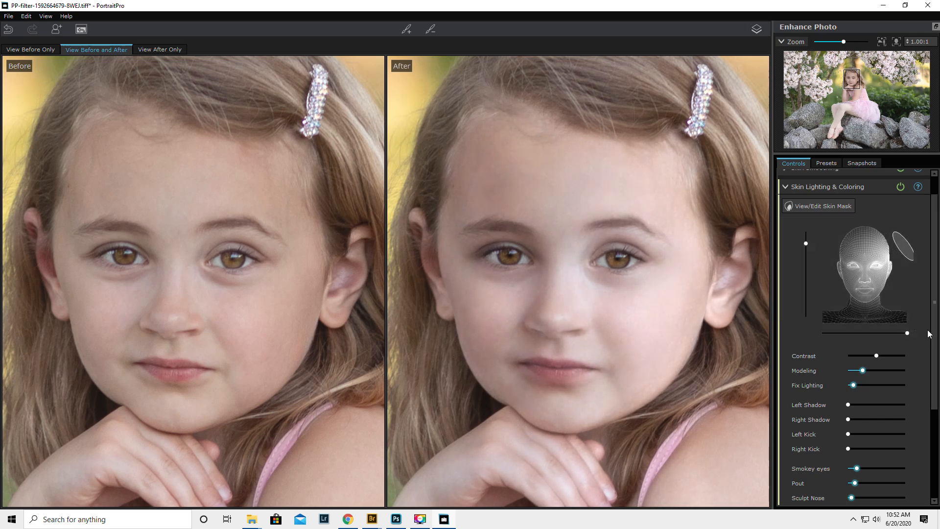
Step: Adjust the skin lighting by raising Contrast slightly, reducing Fix Lighting to 0 and setting Left Shadow to 15
left_click_drag(880, 353, 886, 352)
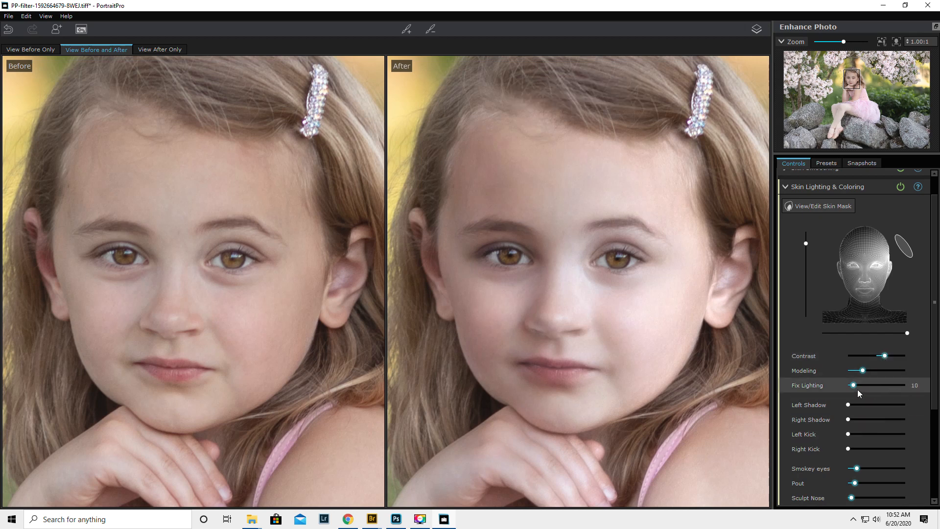
left_click_drag(853, 387, 847, 387)
mouse_move(848, 405)
left_mouse_down()
mouse_move(867, 405)
mouse_move(858, 405)
left_mouse_up()
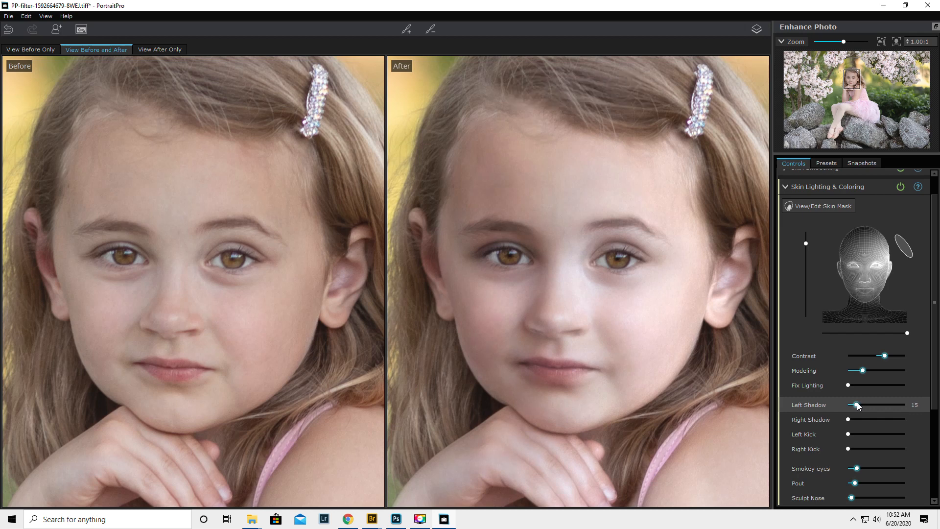
Step: Reduce Smokey eyes to 0 and collapse the Skin Lighting & Coloring controls
scroll(934, 406, "down", 1)
scroll(934, 405, "down", 2)
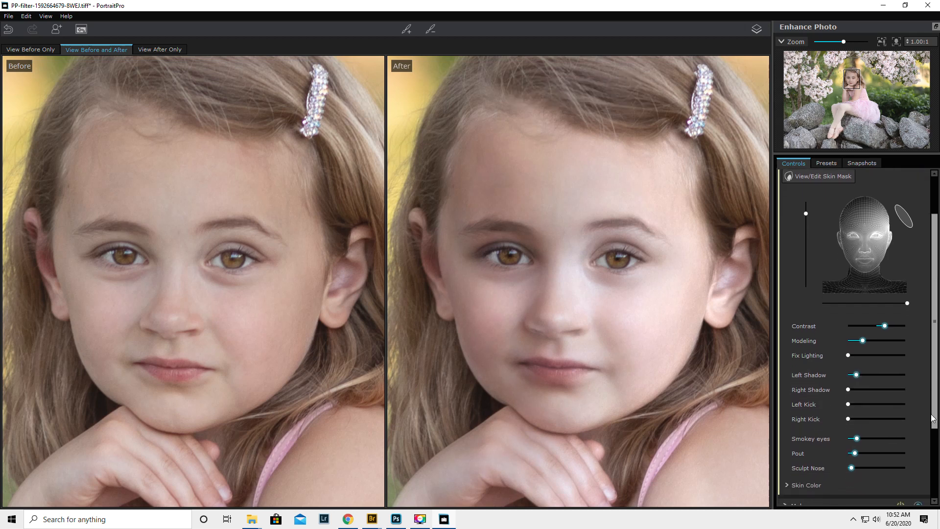
left_click_drag(859, 440, 824, 441)
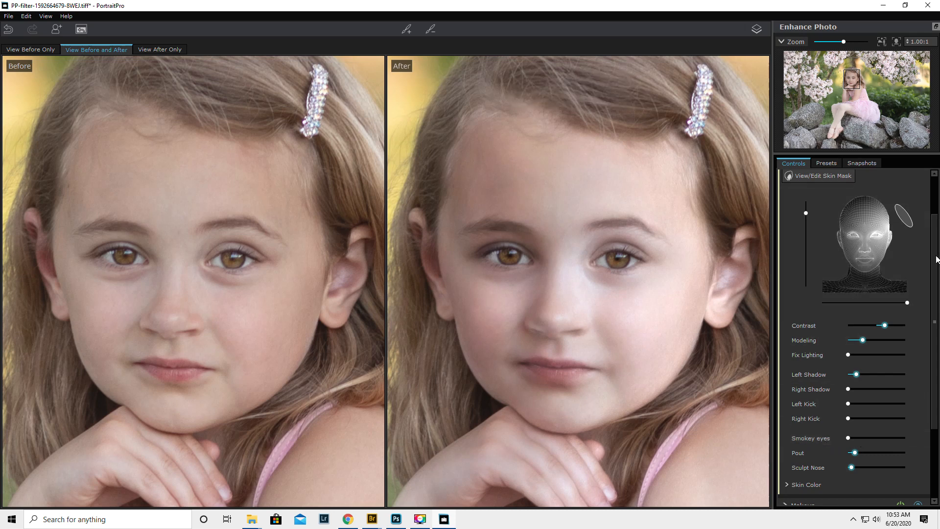
scroll(796, 230, "up", 3)
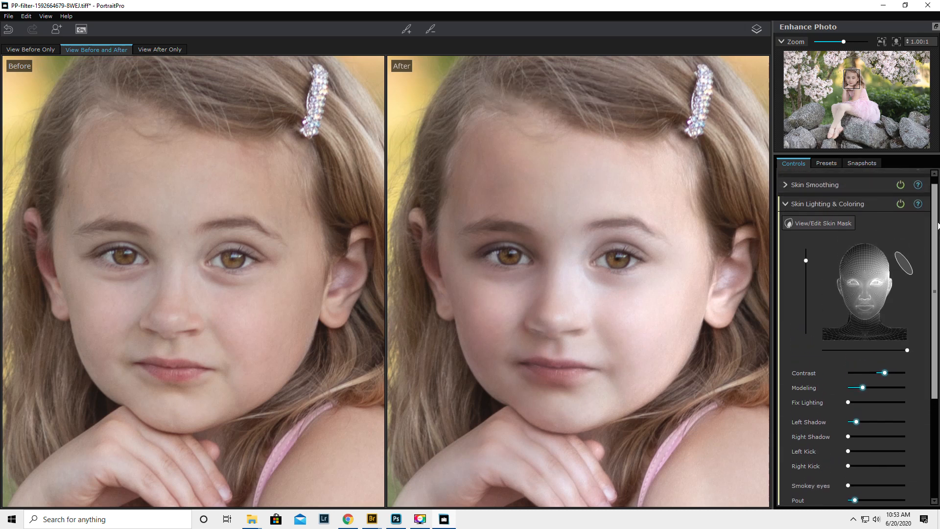
left_click(785, 204)
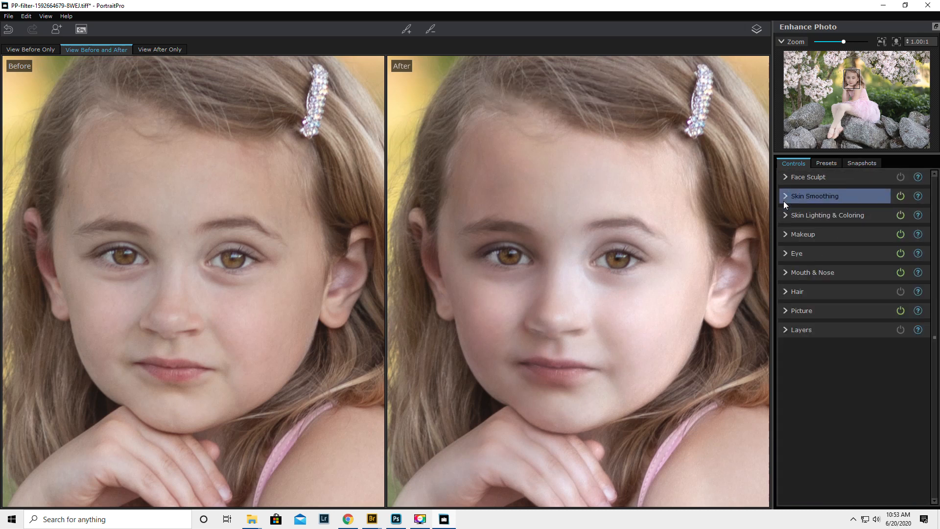
Step: Switch Skin Lighting & Coloring off and on to compare its effect, and review its settings once more
left_click(901, 215)
left_click(900, 214)
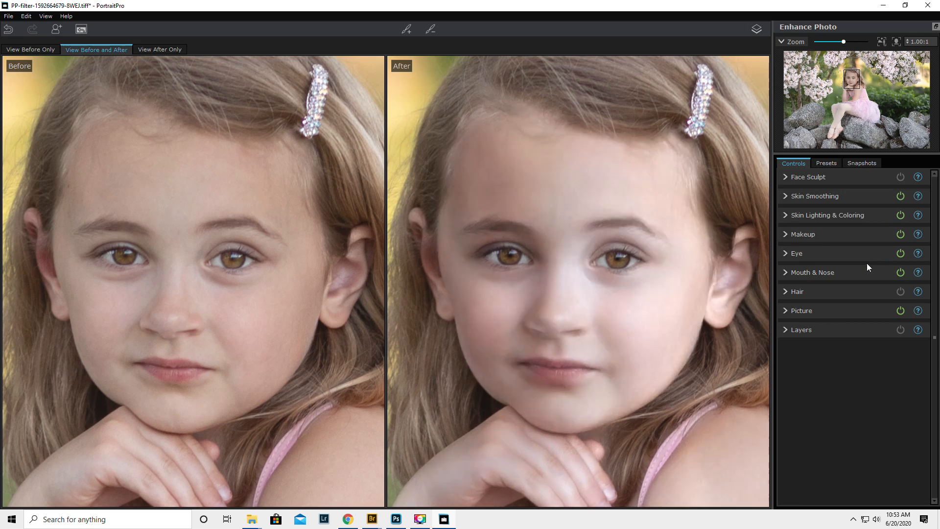
left_click(786, 213)
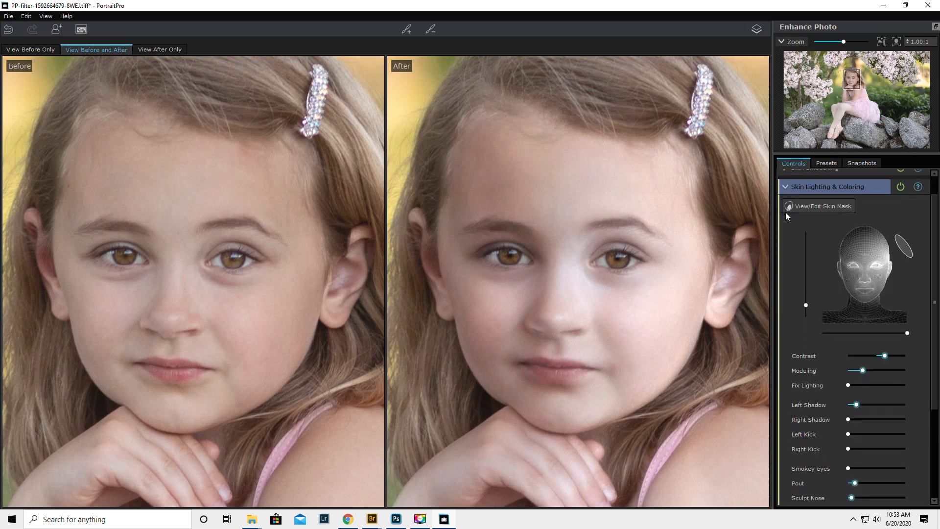
left_click(786, 185)
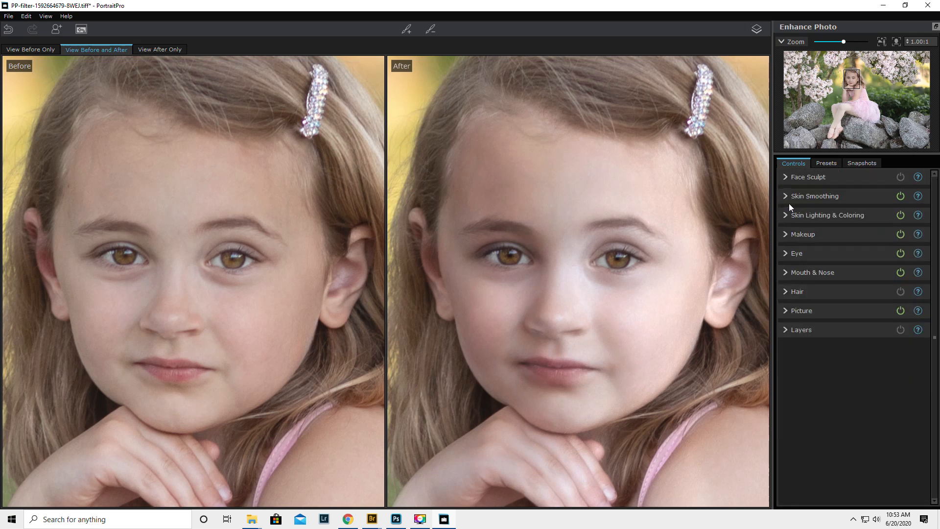
Step: Turn off Makeup and review the Eye, Mouth & Nose and Picture enhancements
left_click(901, 254)
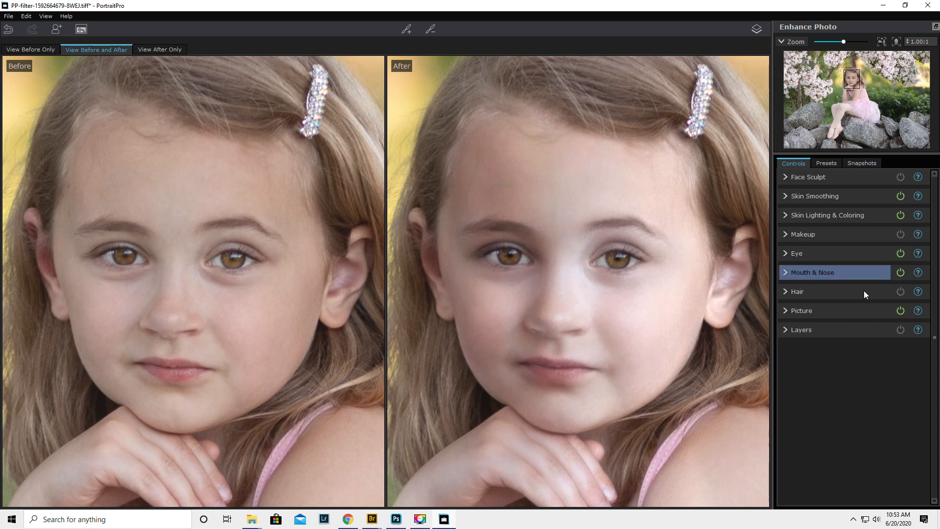
left_click(833, 273)
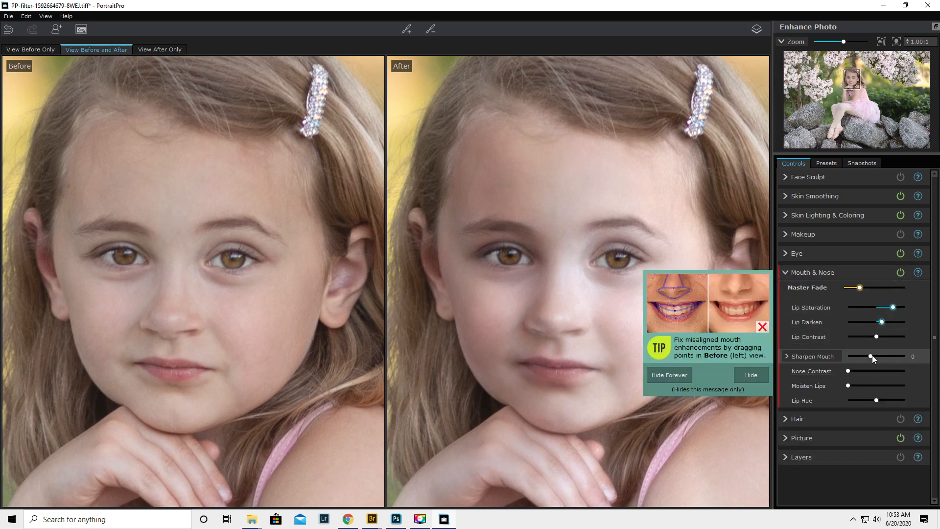
left_click(787, 272)
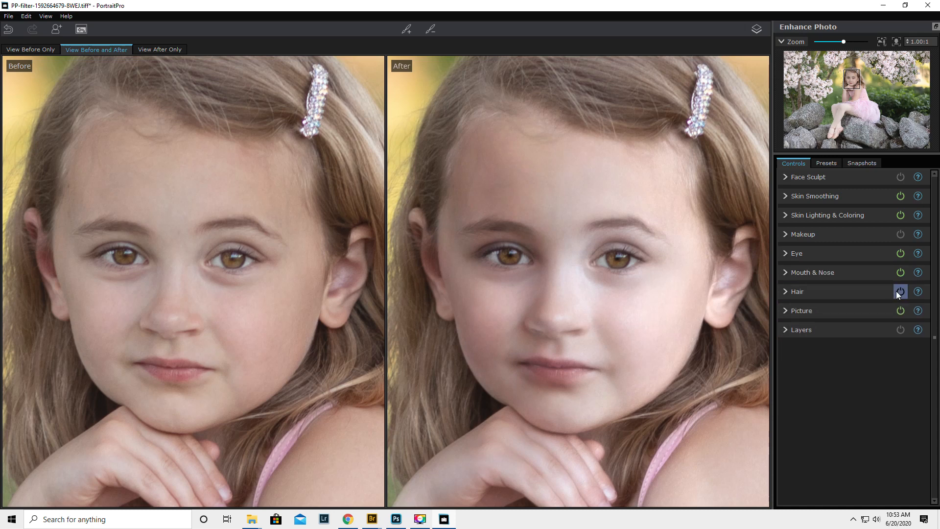
left_click(901, 311)
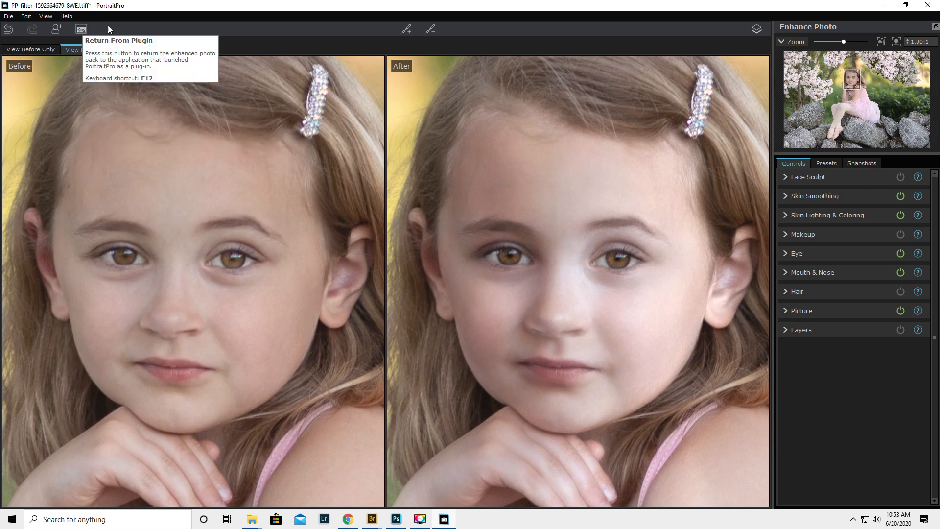
Step: Return the enhanced photo from the plug-in to Photoshop and compare it with the original using the new layer's visibility
left_click(82, 31)
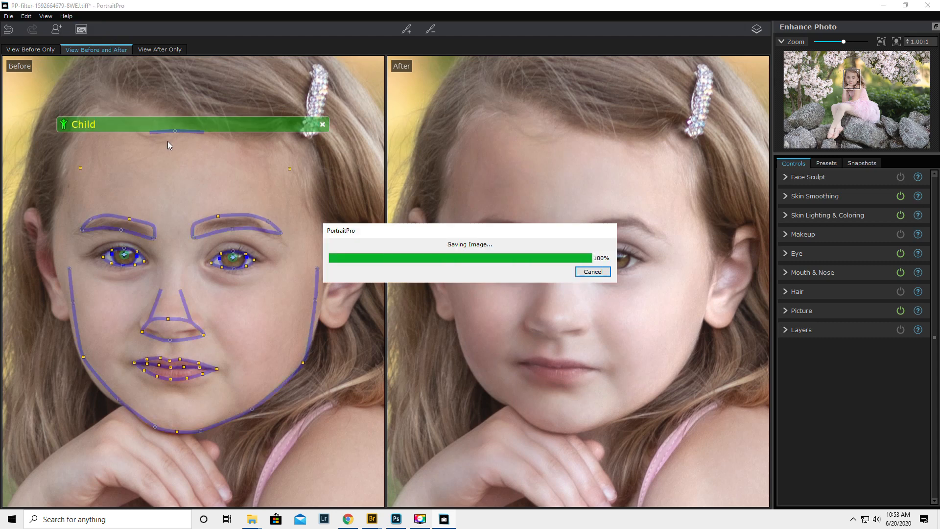
key("space")
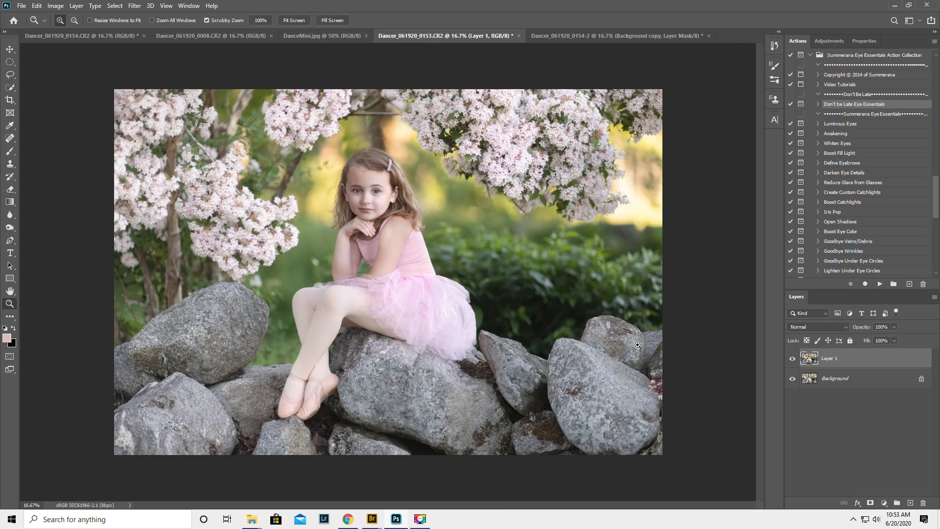
left_click(794, 360)
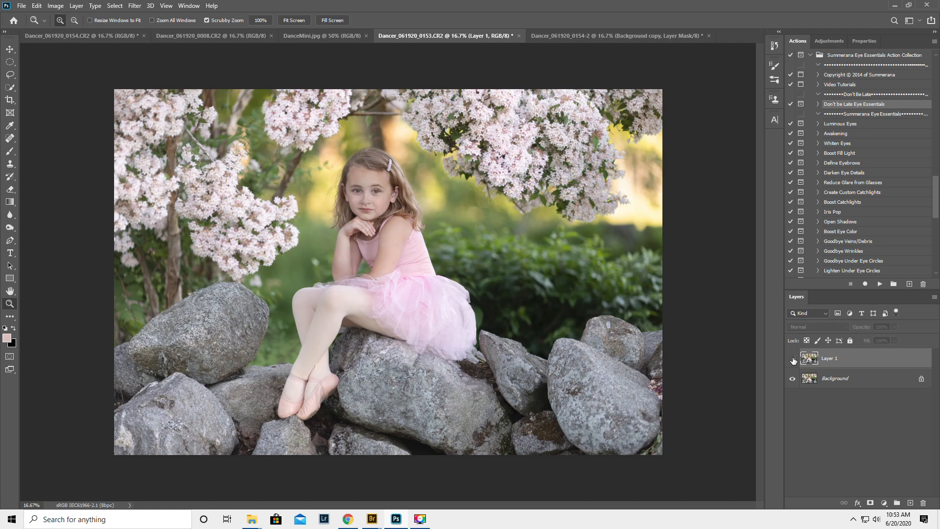
left_click(793, 360)
left_click(794, 360)
left_click(794, 360)
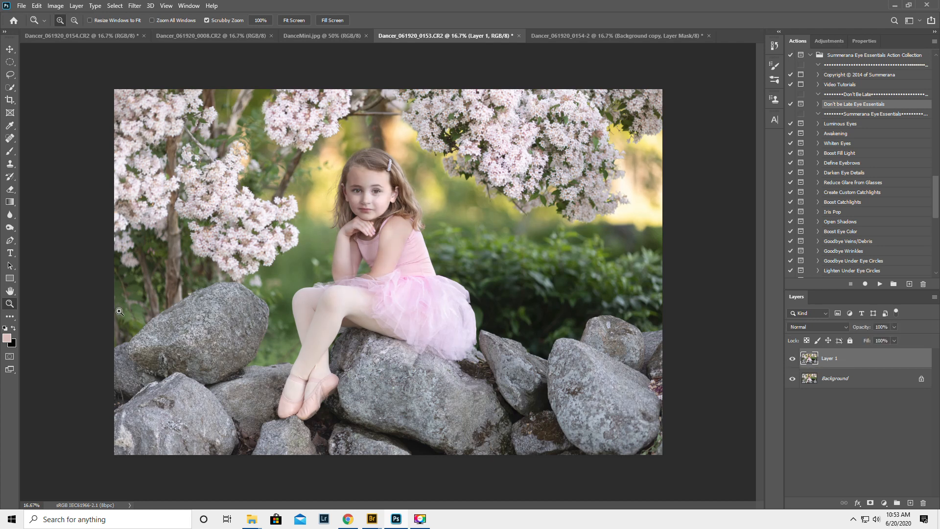
Step: Compare the retouched layer with the original close up on the face and lower its opacity to 50%
left_click_drag(372, 178, 663, 347)
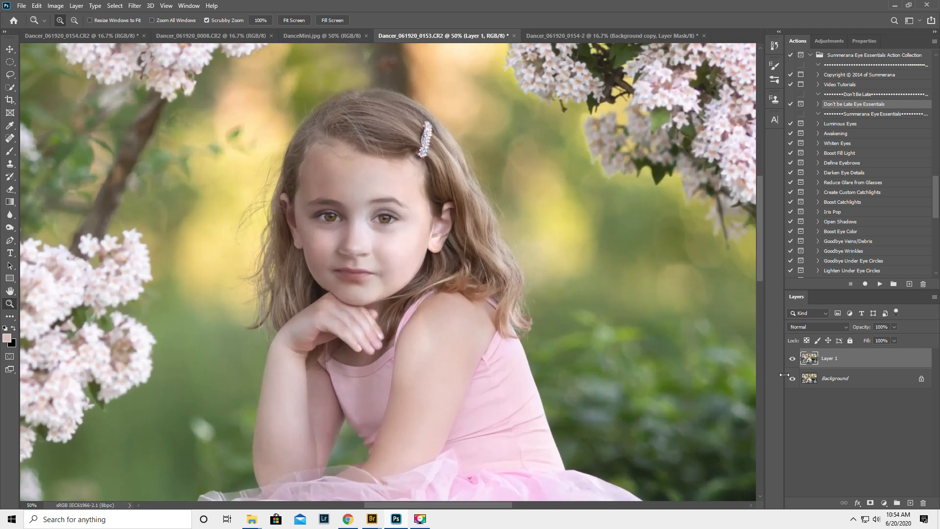
left_click(792, 360)
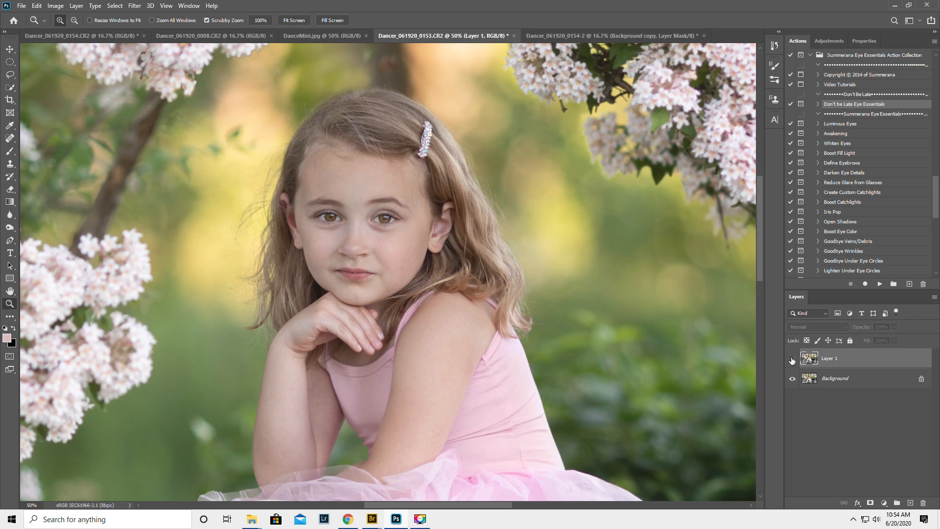
left_click(792, 360)
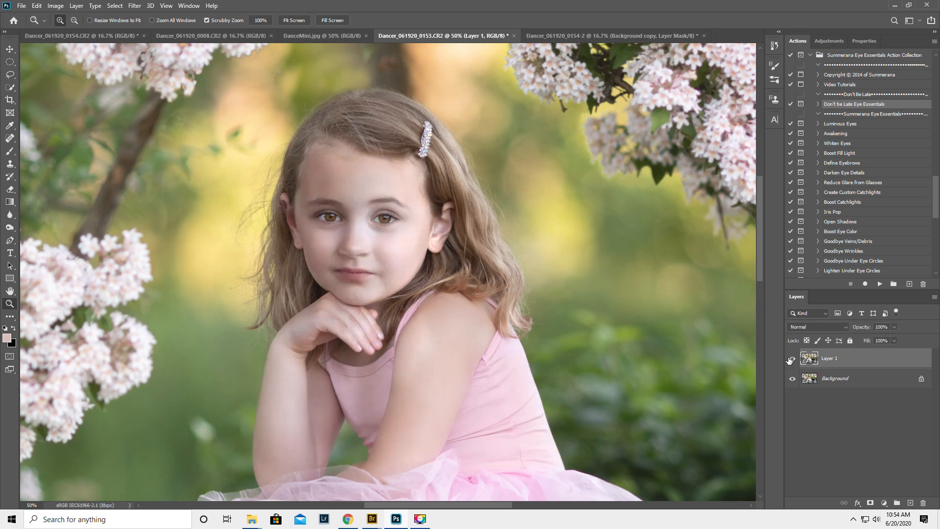
left_click_drag(847, 331, 835, 334)
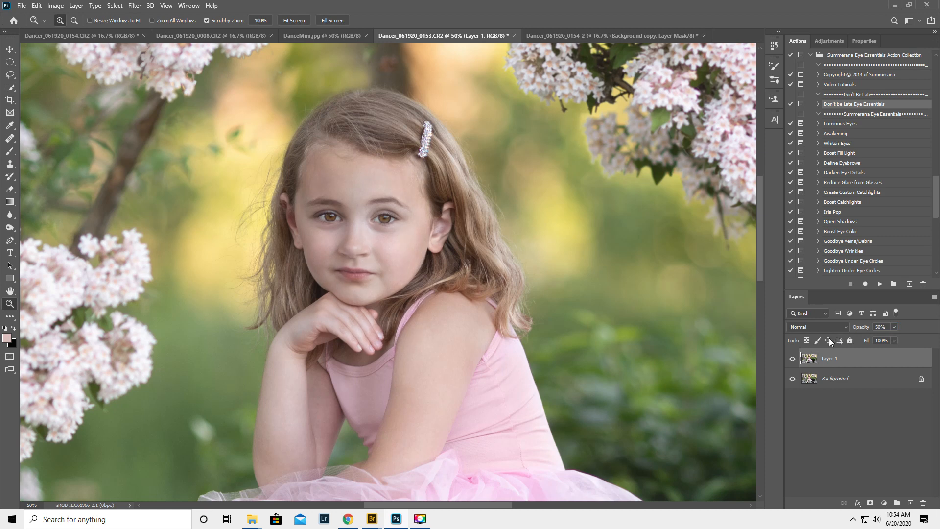
Step: Add a layer mask to the retouched layer and paint the effect off the pink dress with a black 200 px brush
left_click(871, 503)
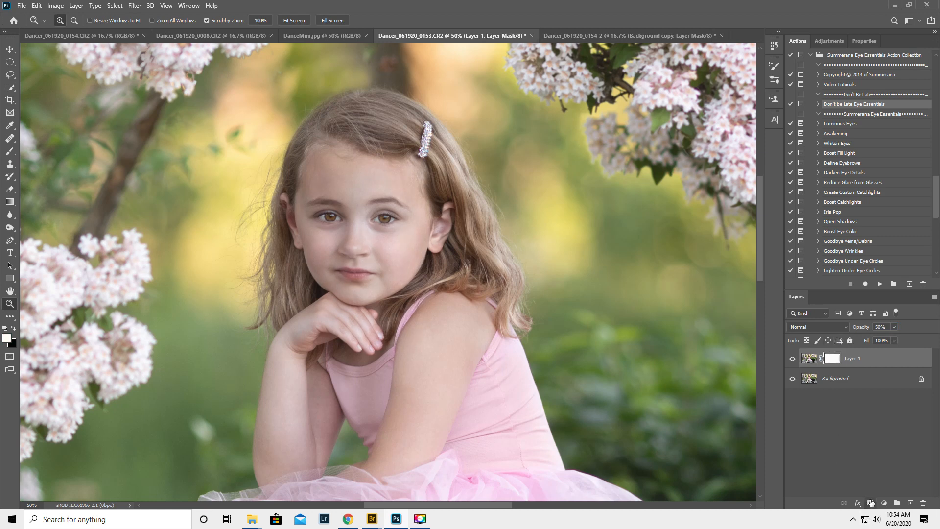
left_click(10, 151)
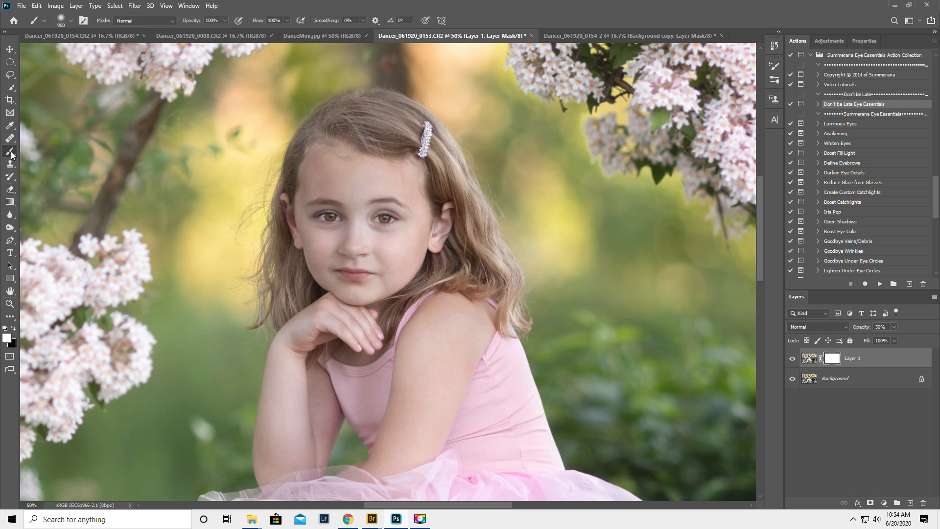
key("x")
key("bracketleft")
key("bracketleft")
key("bracketleft")
key("bracketleft")
key("bracketleft")
key("bracketleft")
key("bracketleft")
key("x")
key("x")
key("x")
key("x")
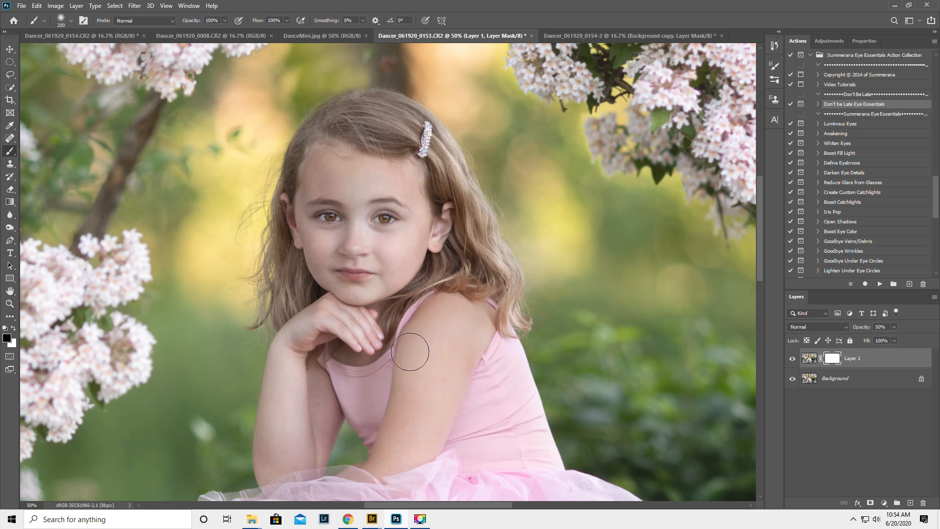
mouse_move(316, 411)
left_mouse_down()
mouse_move(291, 468)
mouse_move(284, 456)
mouse_move(378, 479)
mouse_move(360, 471)
left_mouse_up()
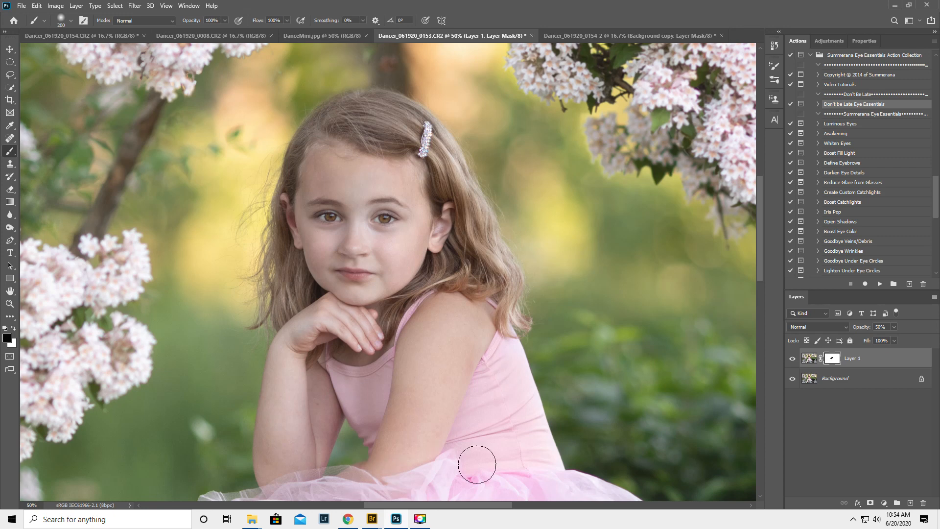
Step: Toggle the masked retouch layer to compare the softened skin with the original
left_click(793, 359)
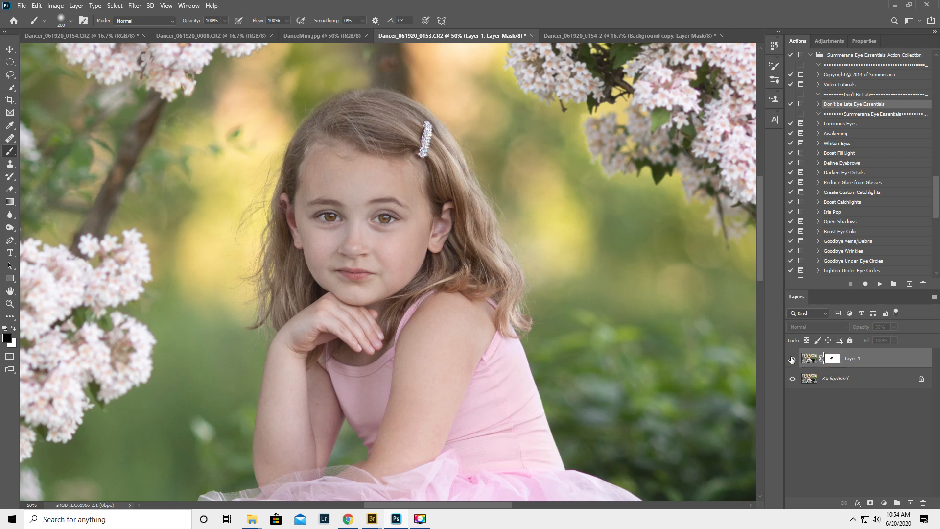
left_click(793, 359)
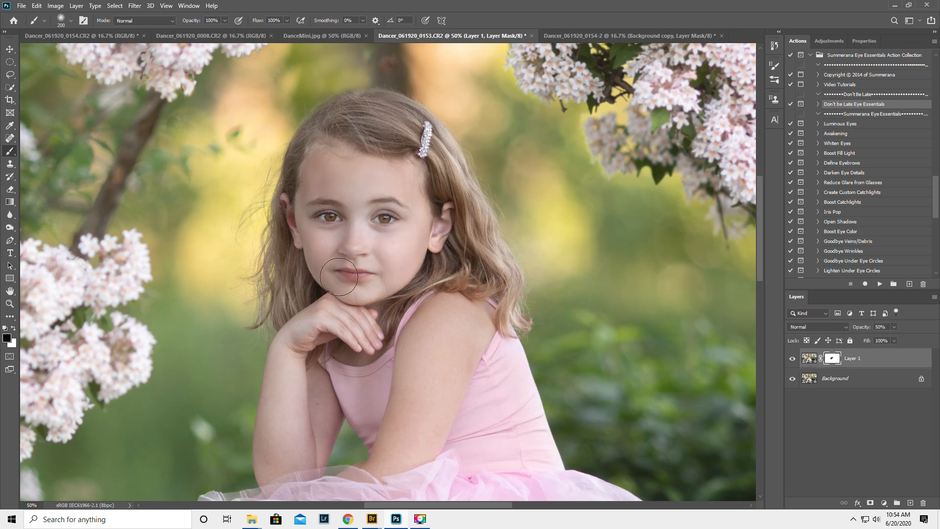
left_click(9, 304)
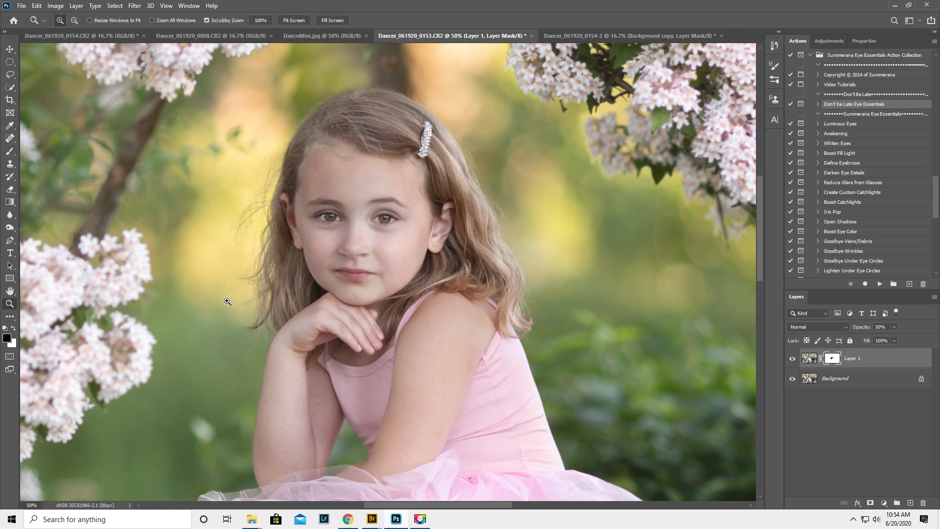
left_click(793, 359)
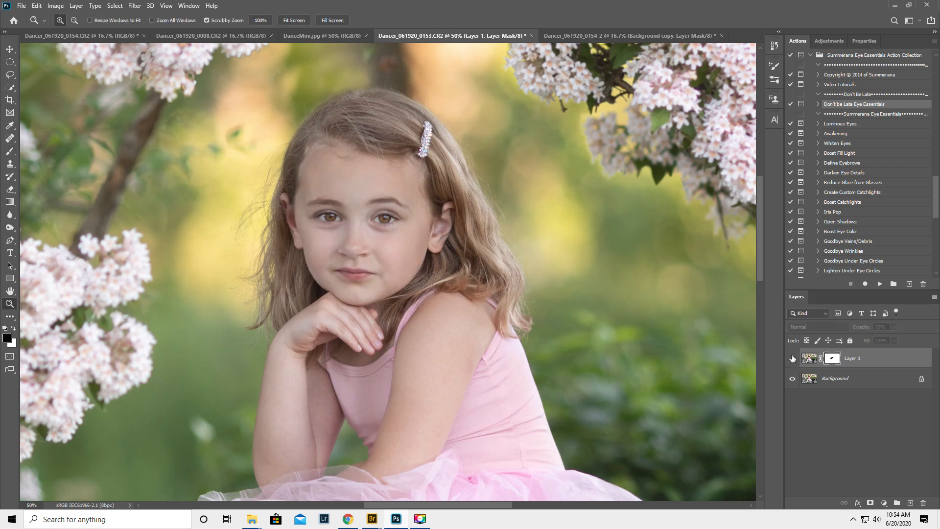
left_click(793, 358)
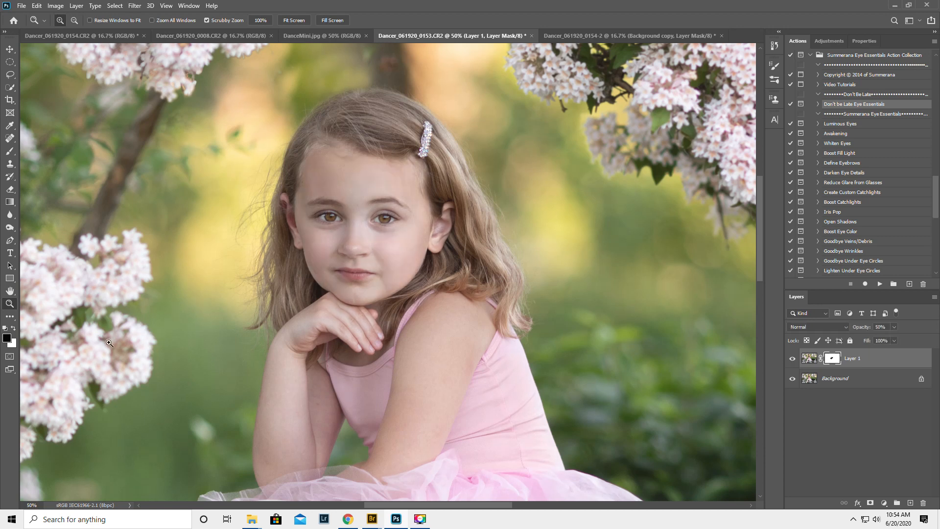
Step: Flatten the retouched portrait and its masked half-opacity layer into a single background
left_click(229, 322, "alt")
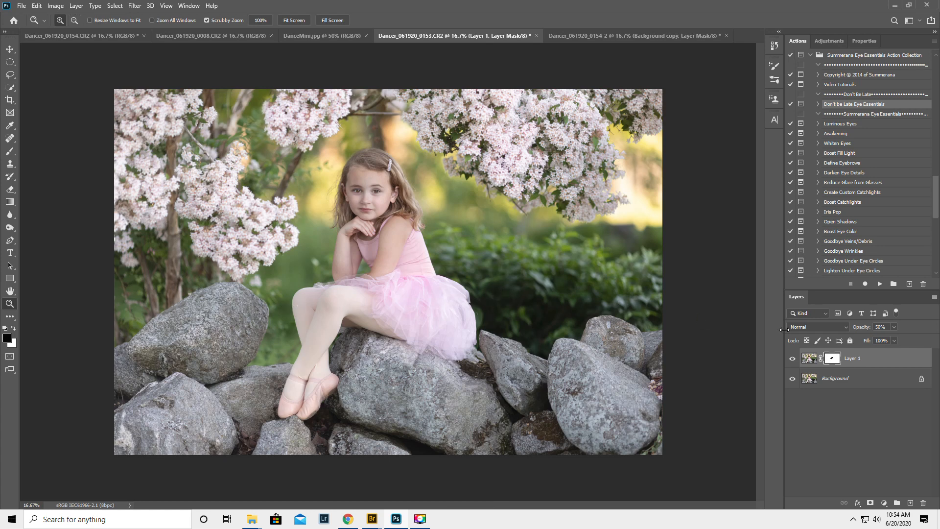
left_click(934, 297)
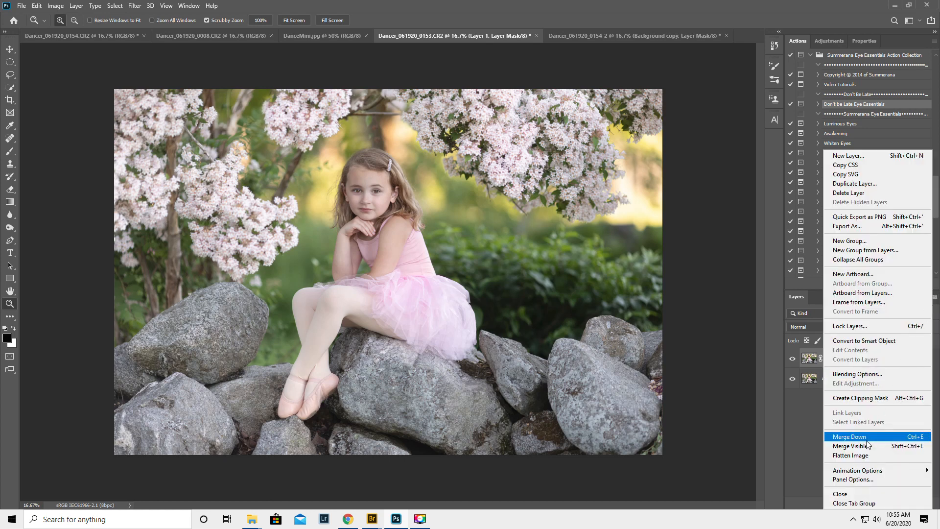
left_click(864, 457)
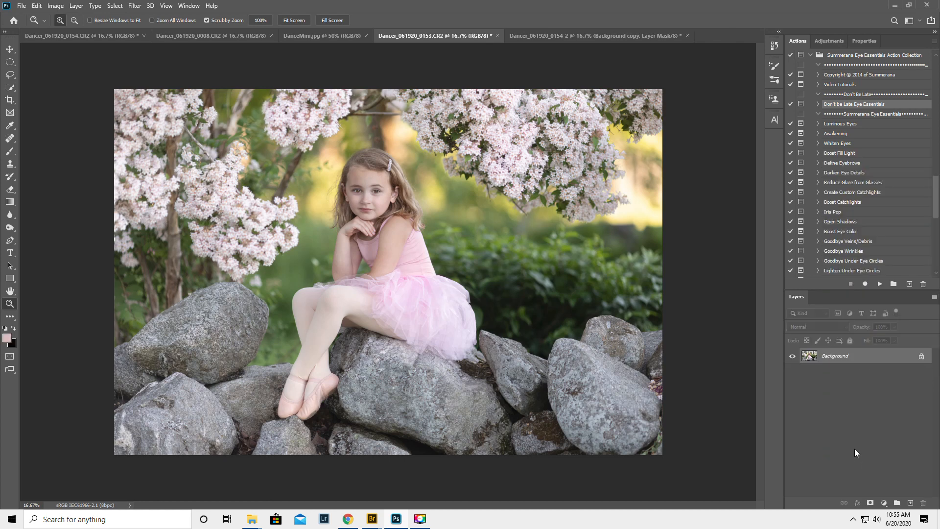
Step: Look at the finished DanceMini.jpg for reference, return to Dancer_061920_0153.CR2 and browse down the action collections
left_click(309, 36)
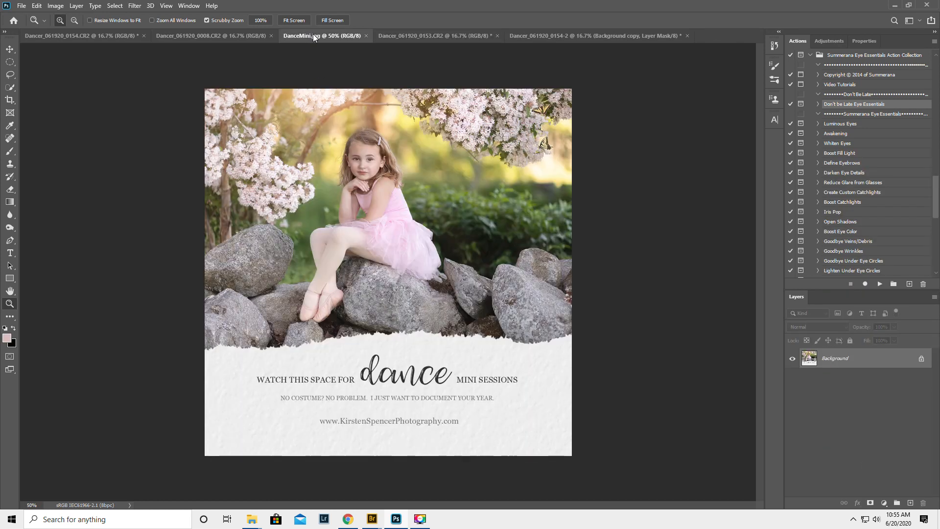
left_click(421, 36)
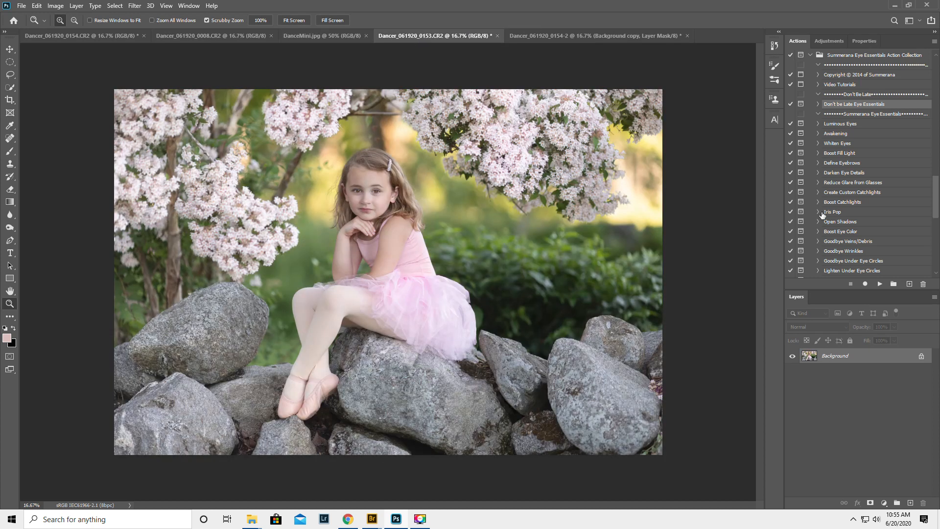
left_click_drag(937, 193, 935, 258)
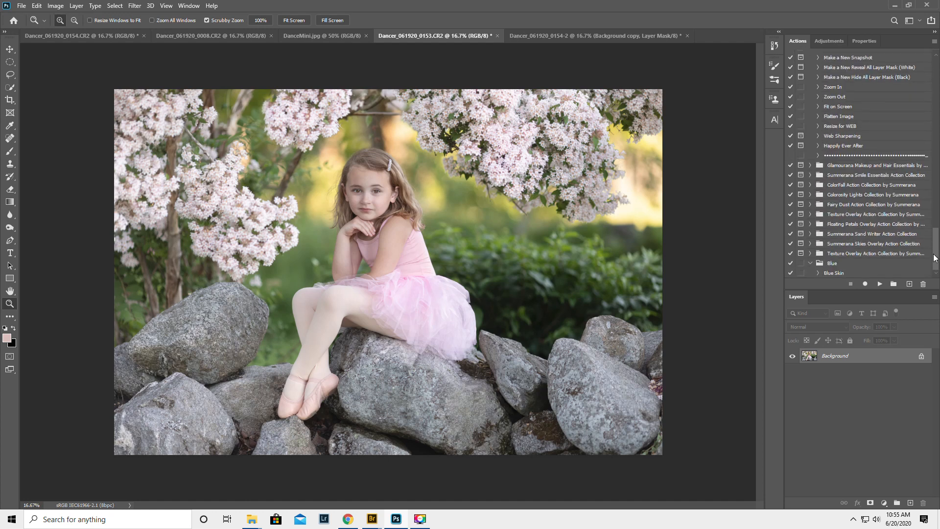
Step: Place "Florabella 1 Sunburst (Screen).jpg" from the Florabella Light Overlays folder as an embedded overlay on the portrait
left_click(22, 6)
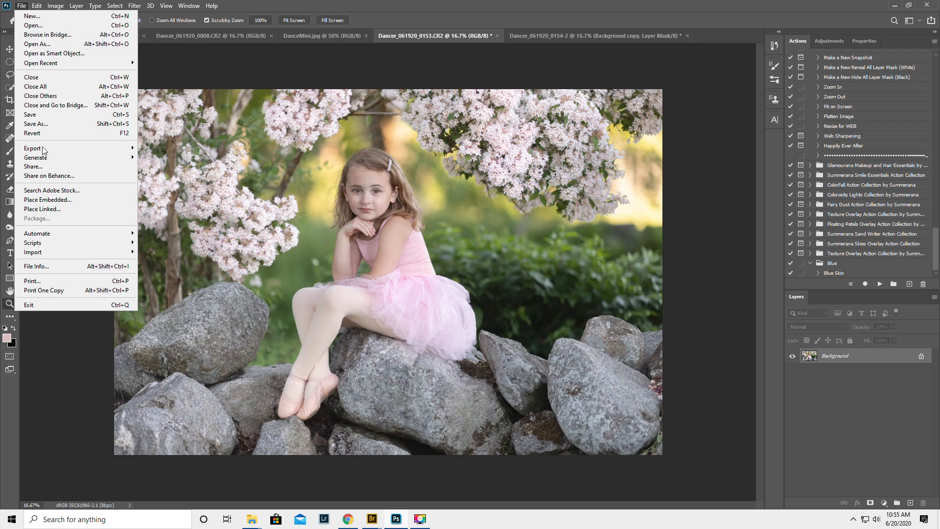
left_click(51, 199)
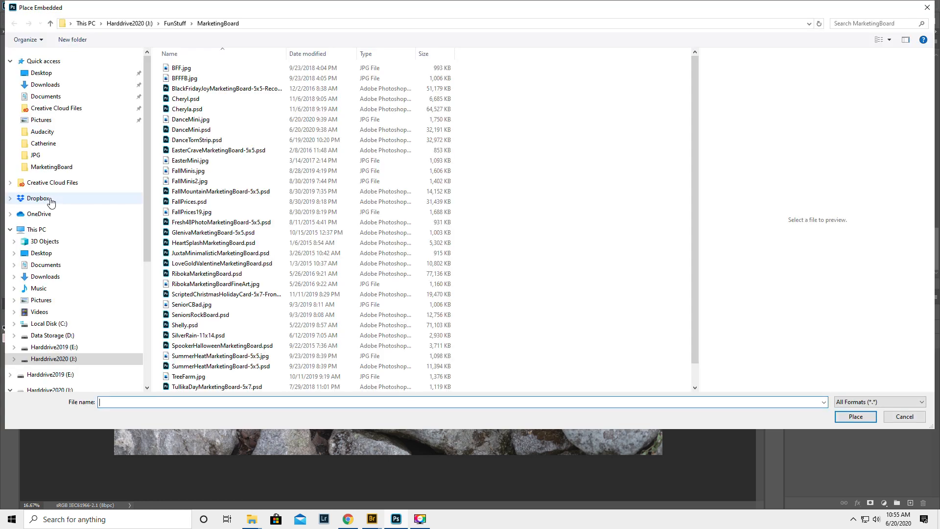
scroll(51, 202, "down", 5)
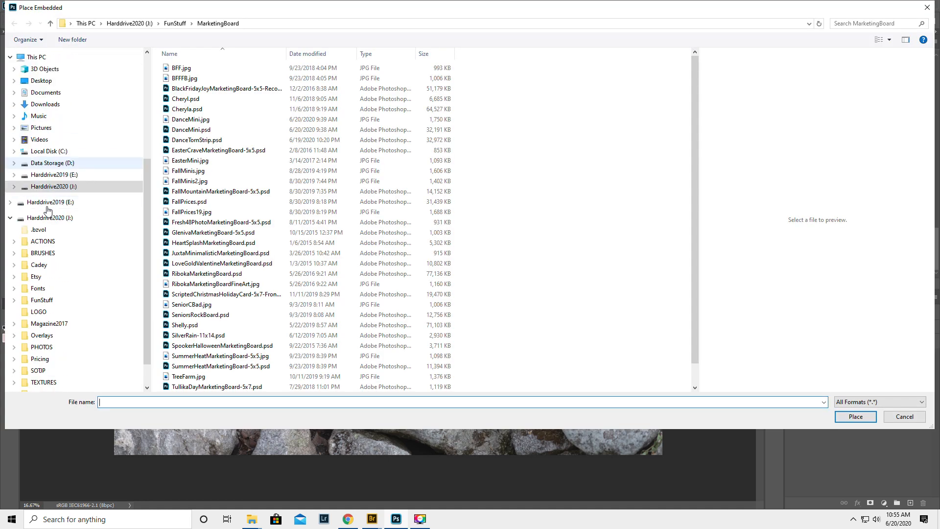
left_click(14, 335)
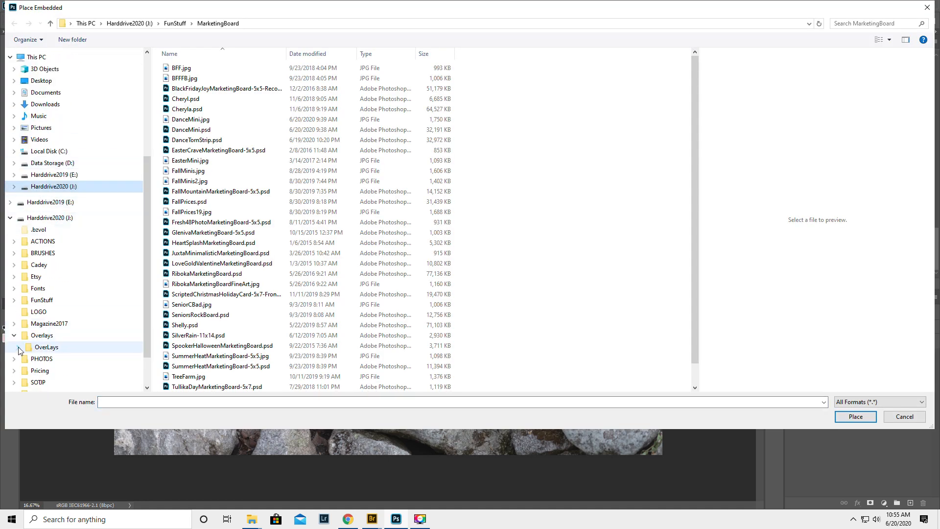
left_click(19, 347)
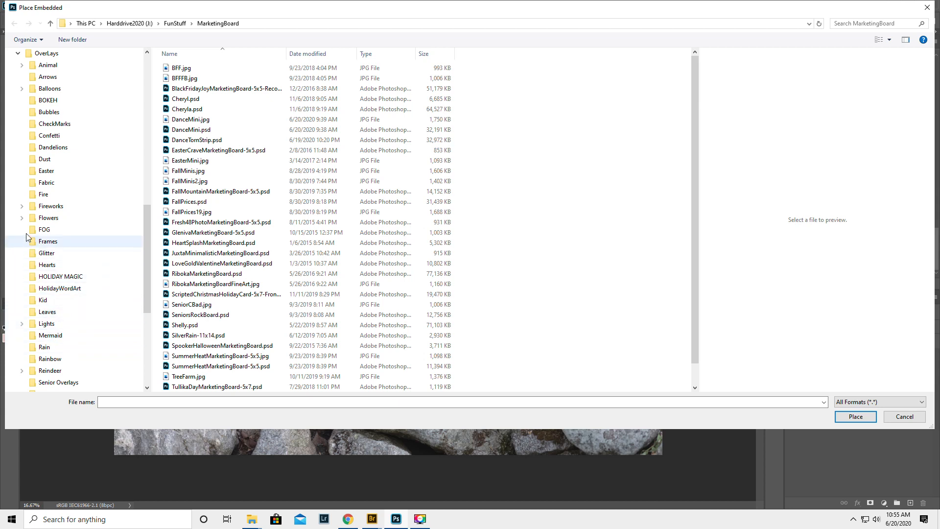
left_click(22, 325)
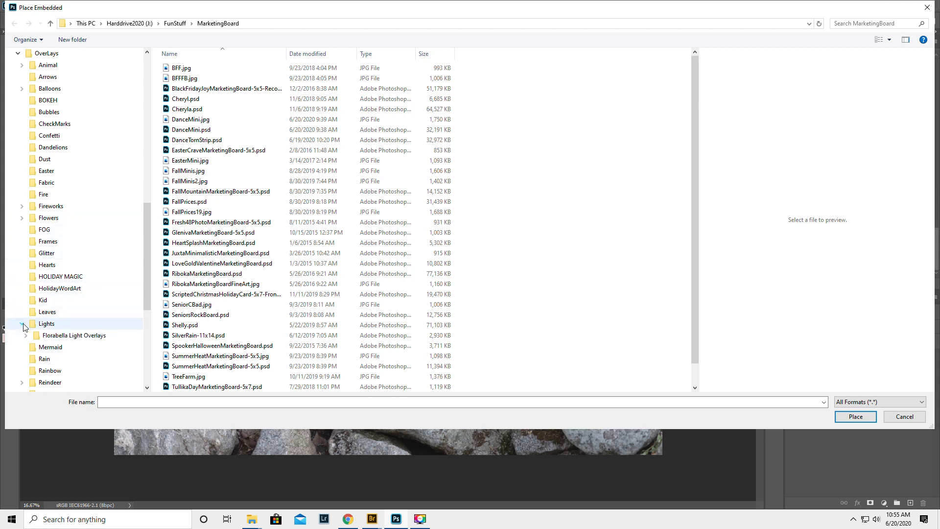
left_click(68, 336)
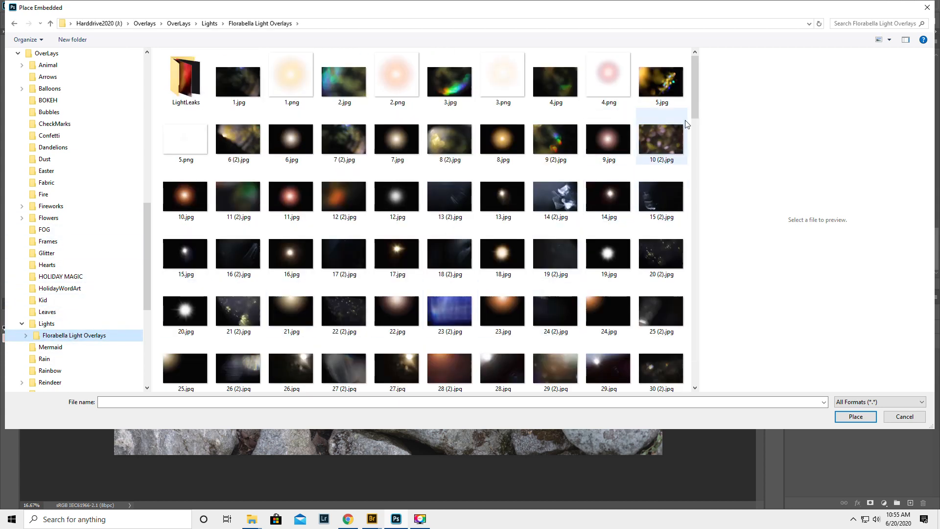
left_click_drag(697, 100, 707, 307)
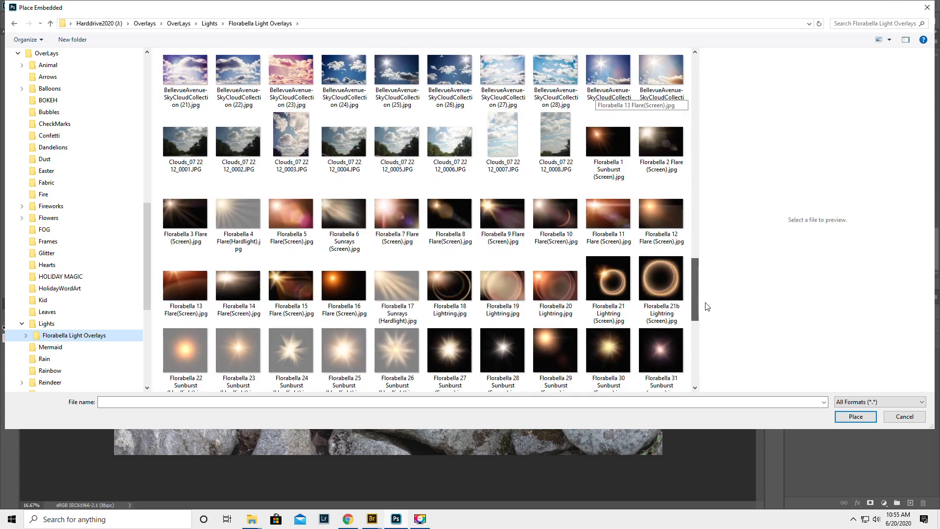
left_click(601, 133)
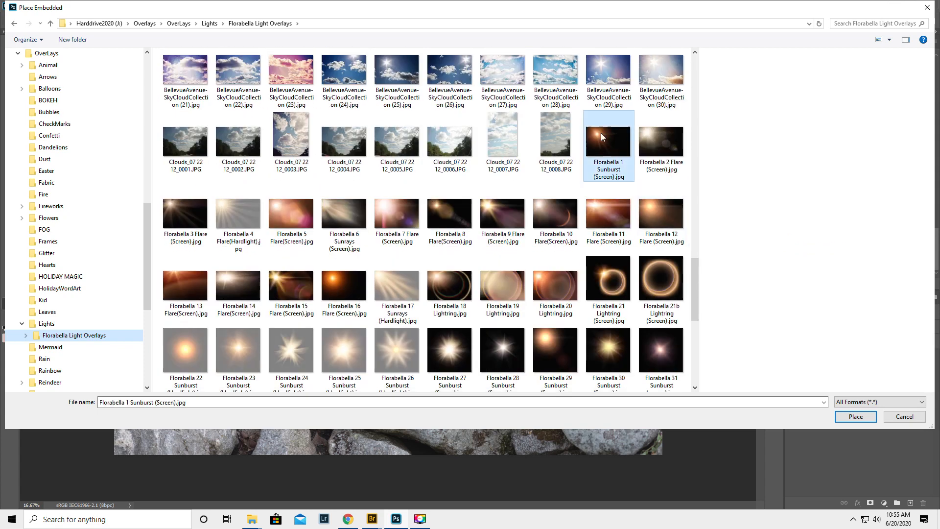
left_click(860, 417)
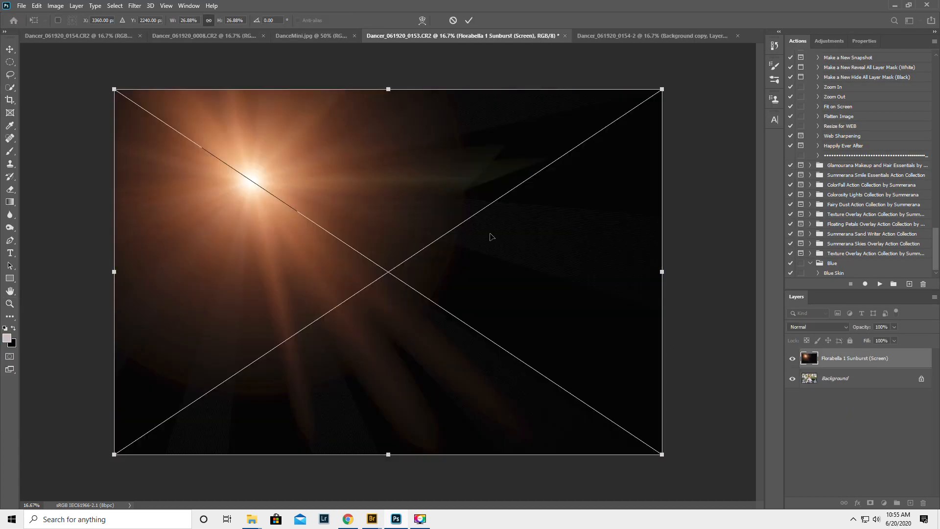
Step: Move and rotate the sunburst overlay so its light source sits at the photo's upper edge with rays falling downward, and commit it
left_click_drag(432, 274, 478, 182)
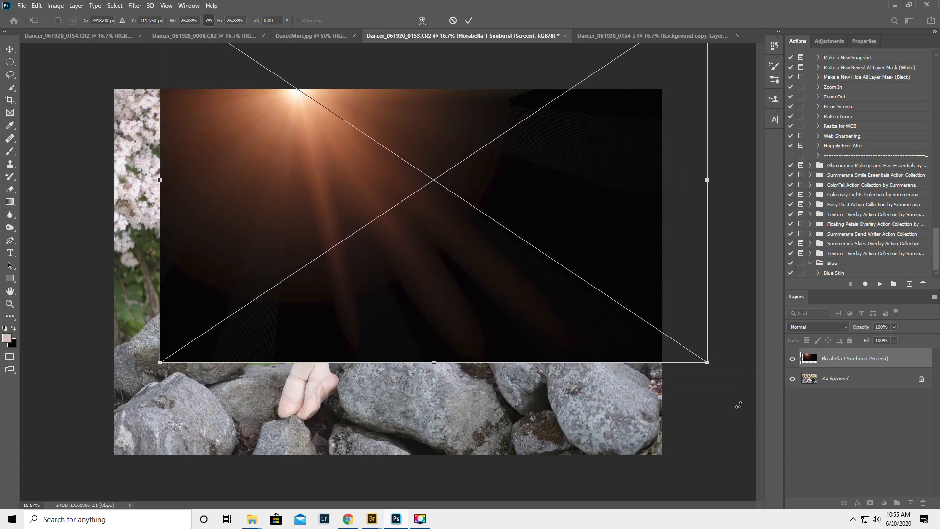
left_click_drag(717, 382, 382, 333)
left_click_drag(405, 271, 357, 268)
key("Return")
key("z")
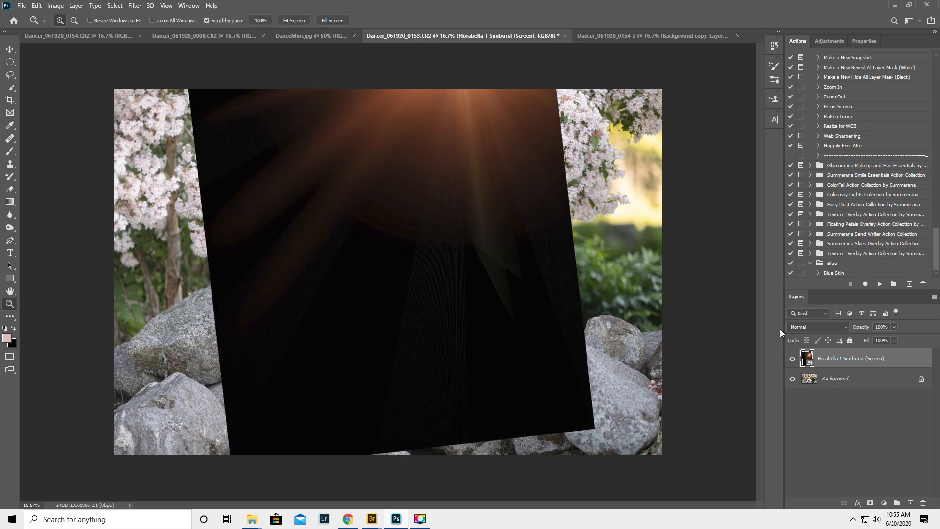
Step: Set the sunburst layer's blend mode to Screen and shift it left so the glow falls above the girl's head
left_click(809, 328)
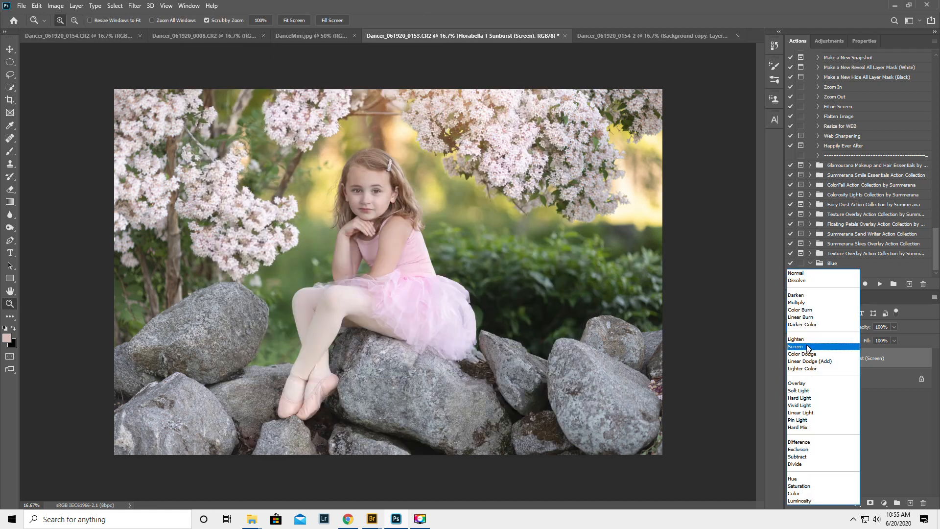
left_click(806, 347)
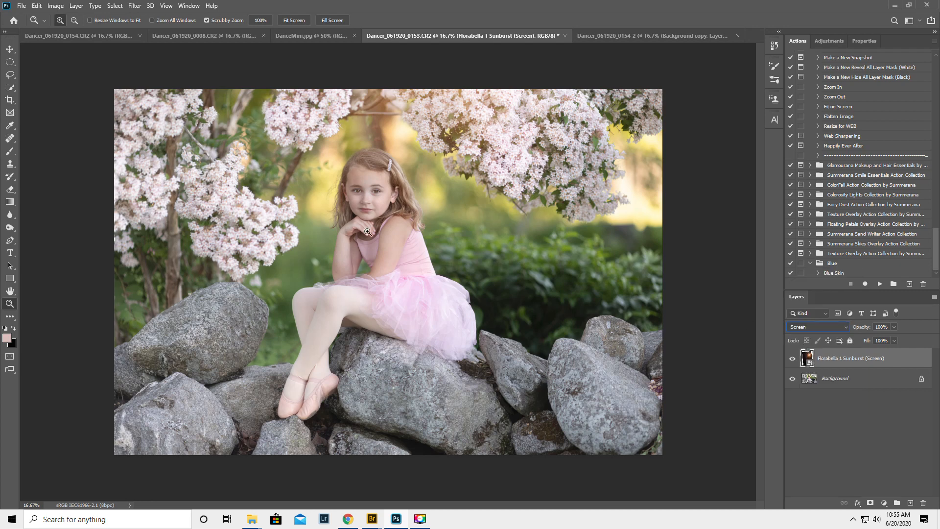
left_click(9, 50)
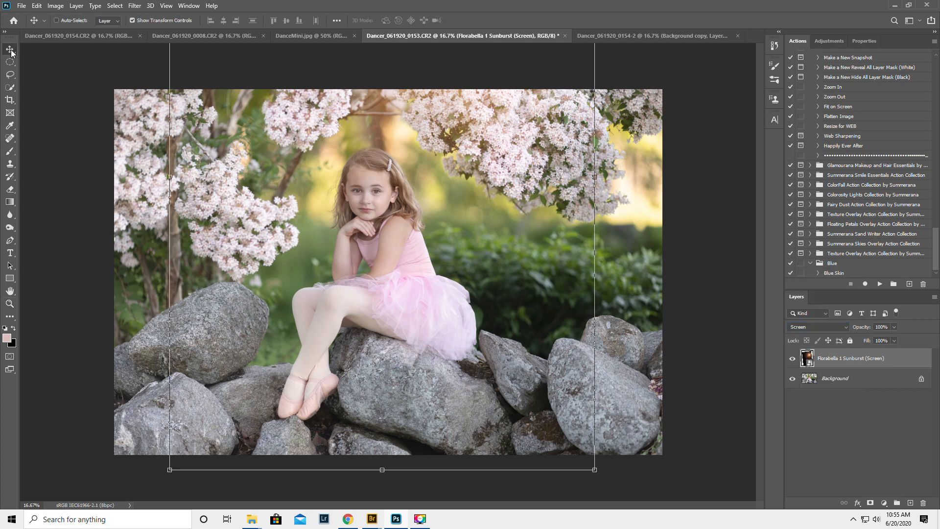
left_click_drag(346, 233, 263, 249)
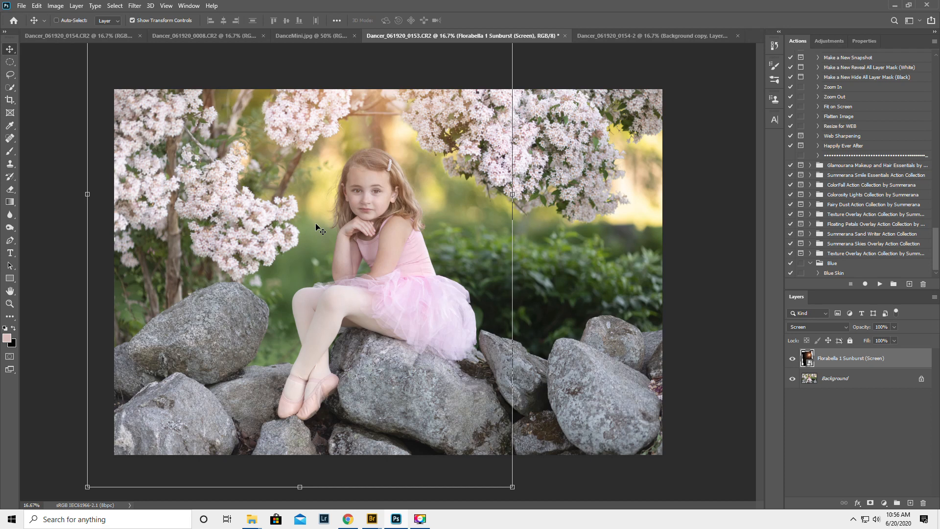
Step: Add a layer mask to the sunburst layer and paint the glow off the girl with a black 900 px brush
left_click(870, 503)
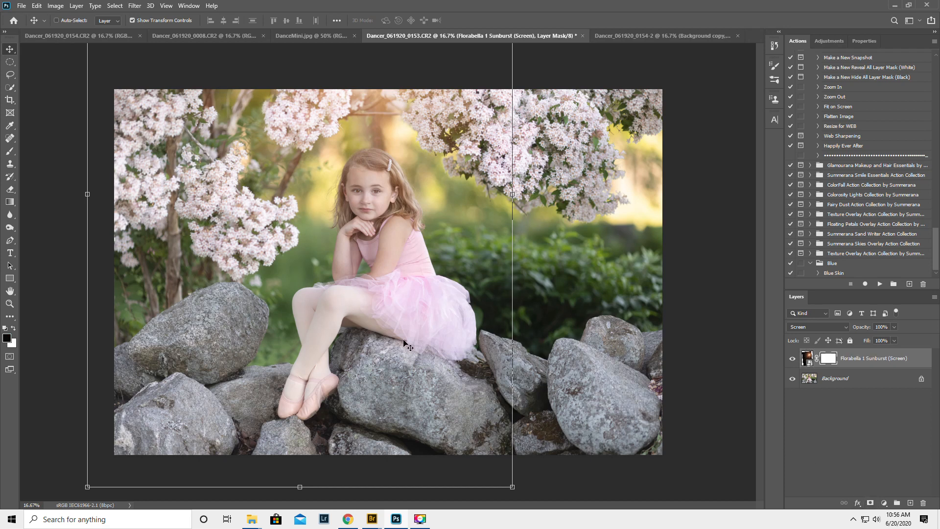
left_click(10, 152)
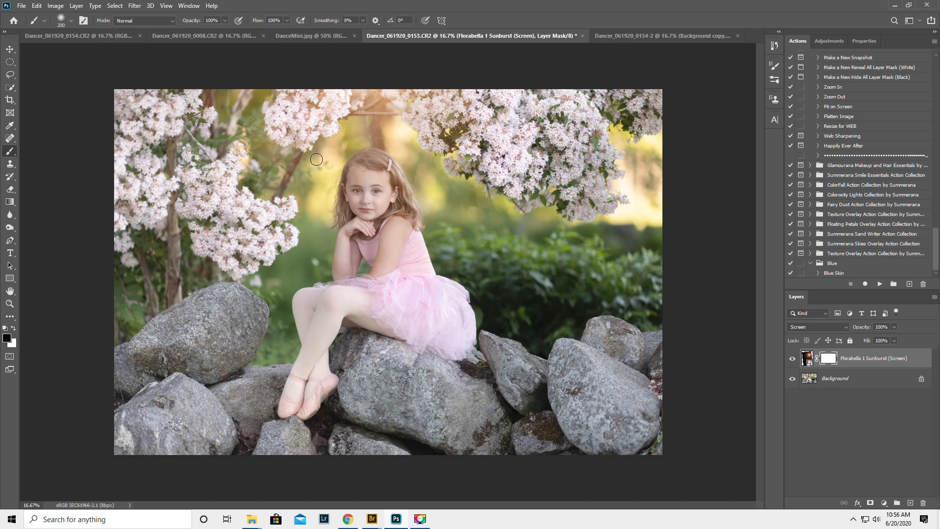
key("bracketright")
key("bracketright")
key("bracketright")
key("bracketright")
key("bracketright")
key("bracketright")
key("bracketright")
key("bracketright")
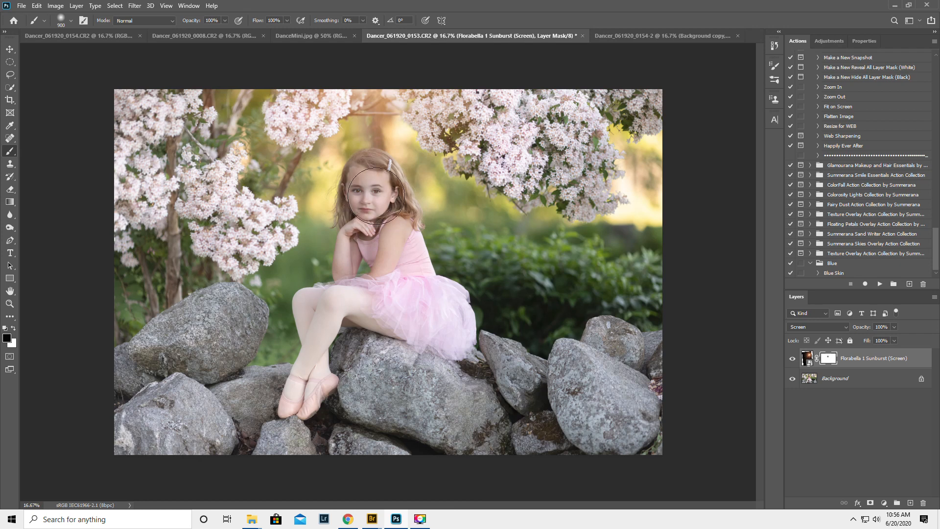
mouse_move(367, 194)
left_mouse_down()
mouse_move(353, 218)
mouse_move(382, 262)
mouse_move(382, 336)
mouse_move(368, 240)
mouse_move(373, 199)
left_mouse_up()
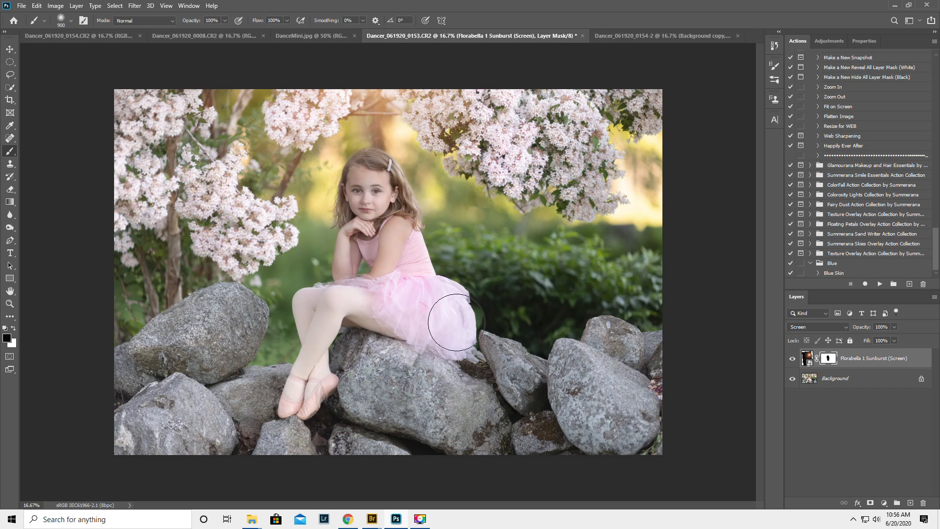
Step: Toggle the masked sunburst layer's visibility to compare the photo with and without the glow
left_click(793, 360)
left_click(793, 360)
left_click(793, 360)
left_click(792, 359)
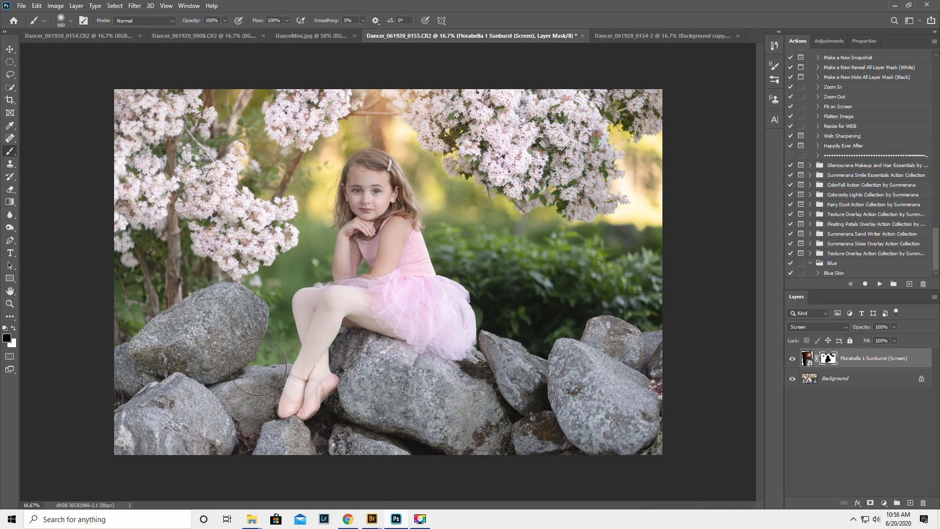
Step: Check the sunburst layer's effect once more and flatten the image
key("x")
left_click(793, 360)
left_click(793, 360)
left_click(935, 298)
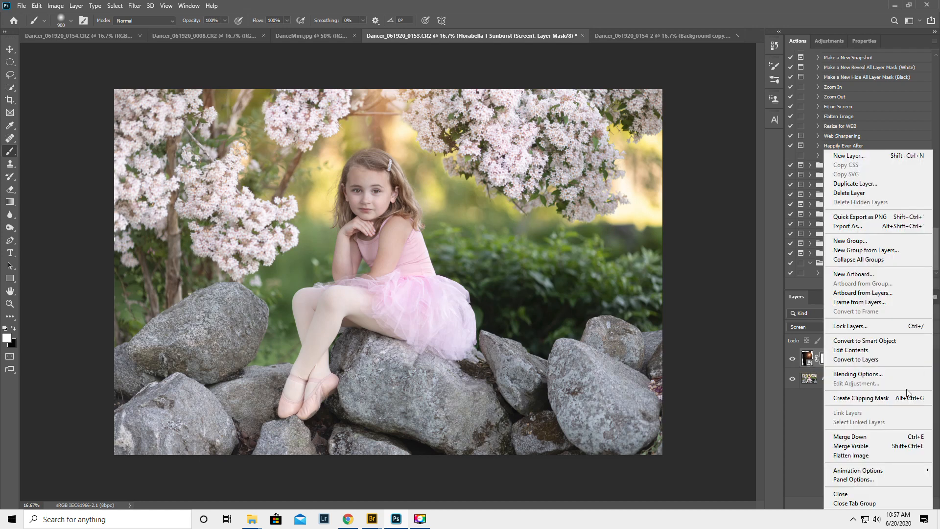
left_click(874, 455)
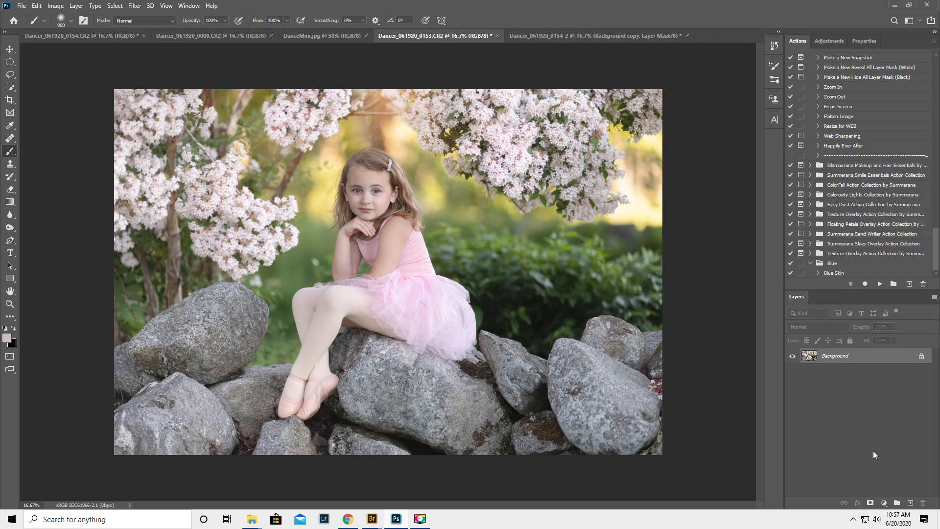
Step: Run the Blue Skin action and open its Curves 1 adjustment to review the curve and its color channels
left_click(833, 274)
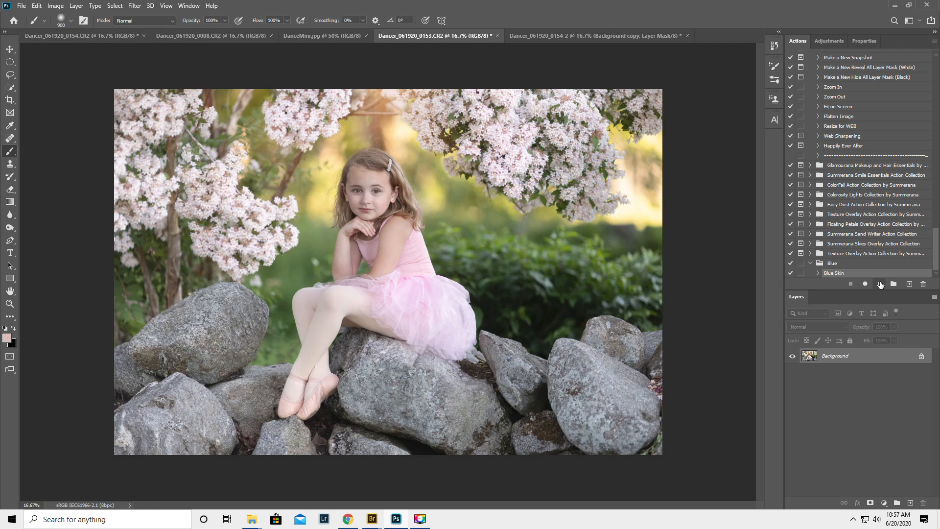
left_click(880, 284)
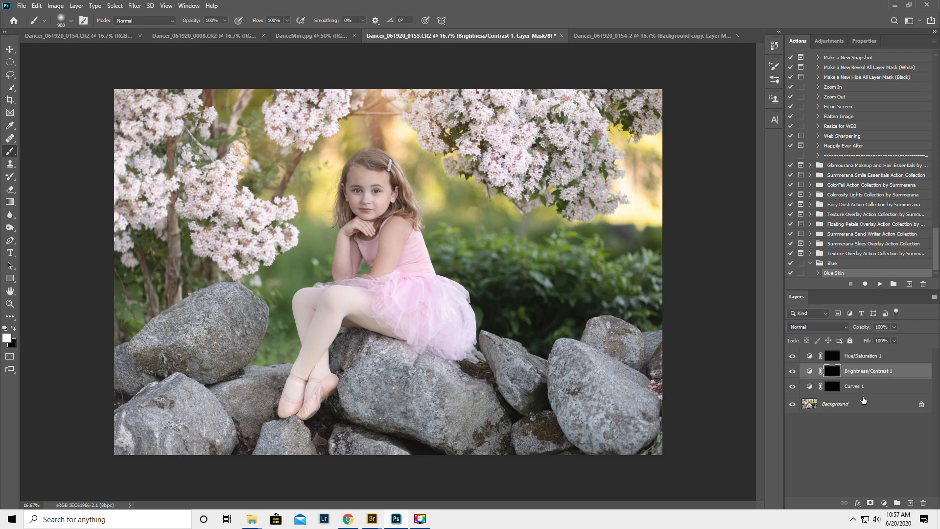
left_click(835, 386)
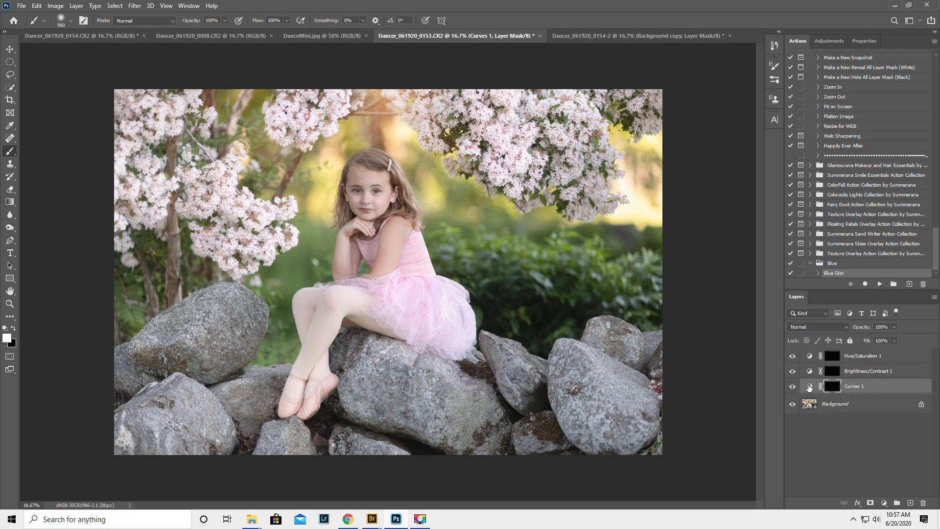
left_click(809, 387)
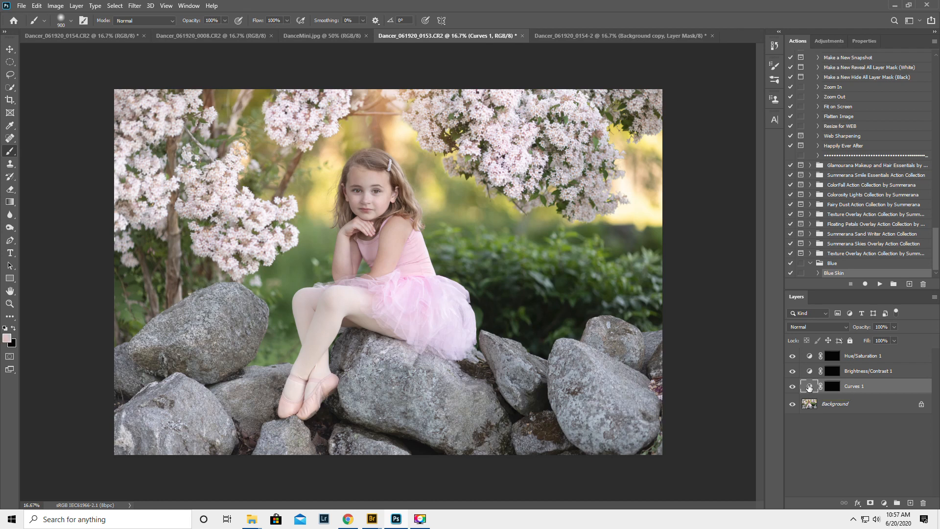
double_click(810, 387)
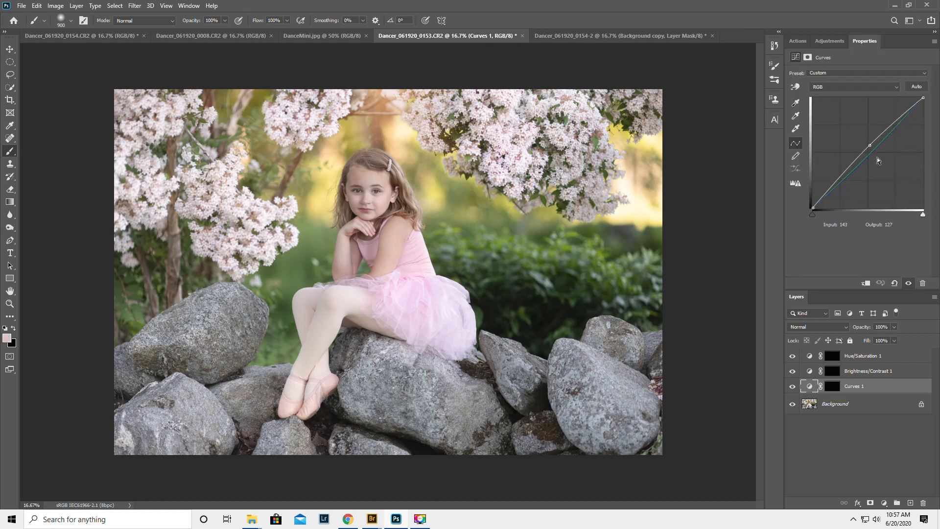
left_click(828, 87)
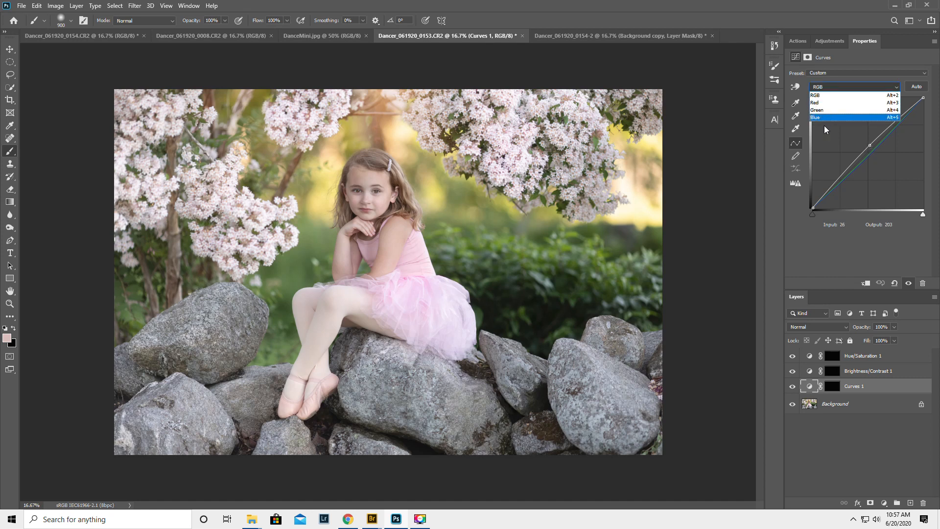
left_click(828, 96)
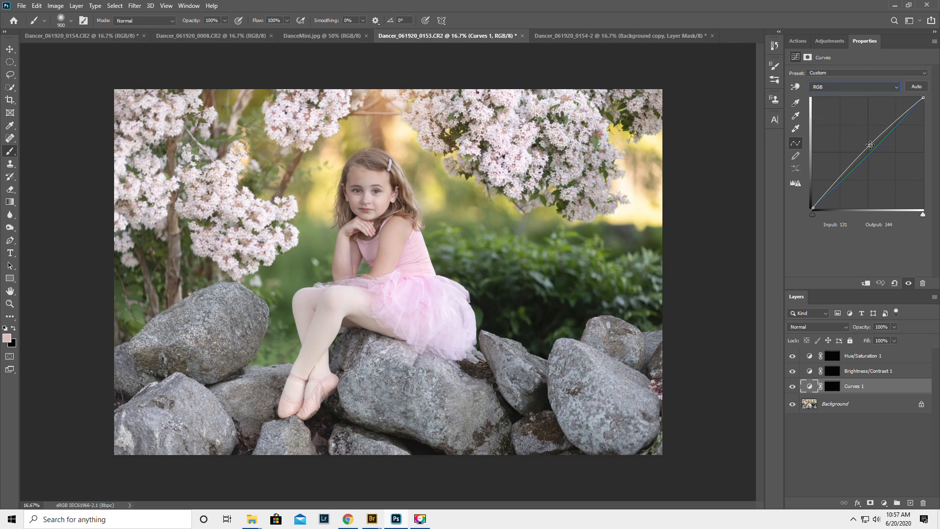
Step: Paint white on the Curves 1 mask along the girl's hair with a much smaller brush
left_click(833, 386)
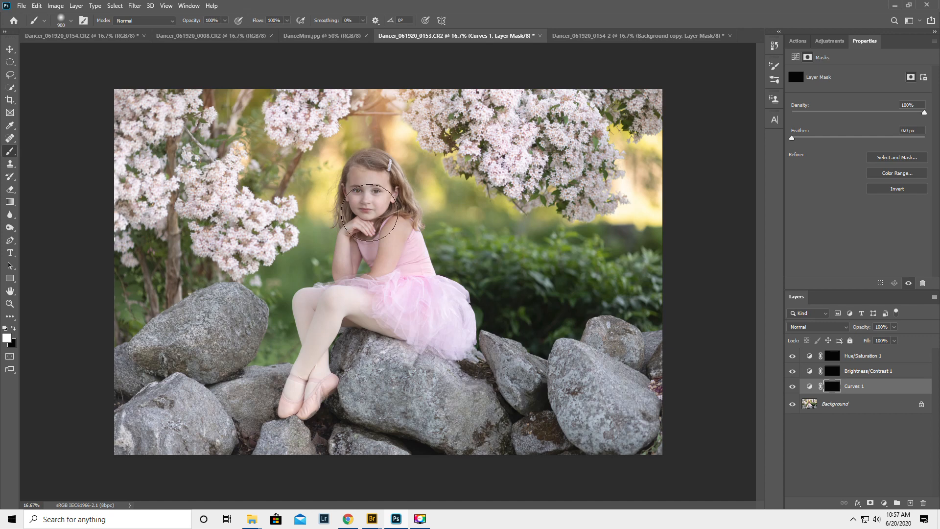
key("bracketleft")
key("bracketleft")
key("bracketleft")
key("bracketleft")
key("bracketleft")
key("bracketleft")
key("bracketleft")
mouse_move(341, 194)
left_mouse_down()
mouse_move(345, 218)
mouse_move(332, 227)
left_mouse_up()
mouse_move(382, 159)
left_mouse_down()
mouse_move(363, 156)
mouse_move(389, 160)
mouse_move(381, 157)
left_mouse_up()
Step: Paint white on the Curves 1 mask over the girl's face, arms and legs with an 1100 px brush at 48% opacity
key("bracketright")
key("bracketright")
key("bracketright")
key("bracketright")
key("bracketright")
key("bracketright")
left_click_drag(191, 23, 168, 28)
key("bracketright")
key("bracketright")
key("bracketright")
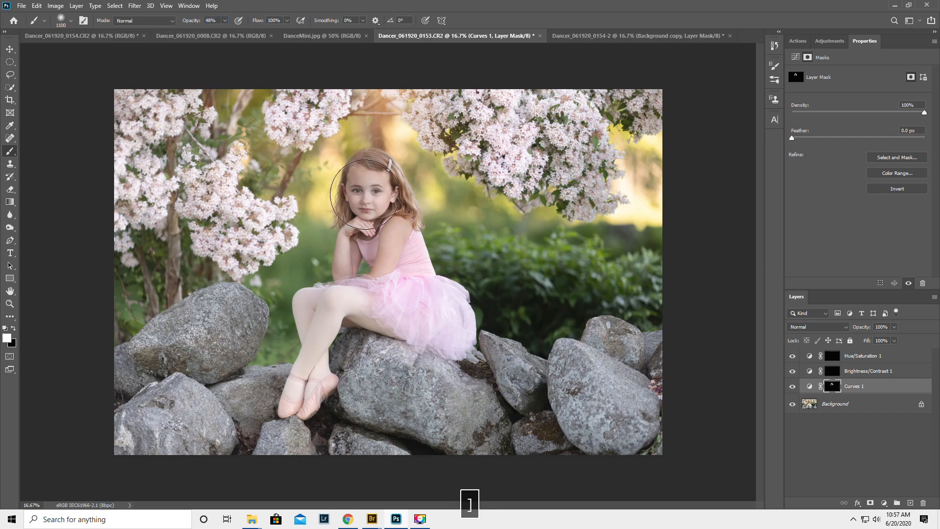
mouse_move(354, 188)
left_mouse_down()
mouse_move(343, 213)
mouse_move(349, 258)
mouse_move(357, 242)
mouse_move(346, 240)
left_mouse_up()
mouse_move(420, 310)
left_mouse_down()
mouse_move(343, 296)
mouse_move(316, 321)
mouse_move(304, 381)
left_mouse_up()
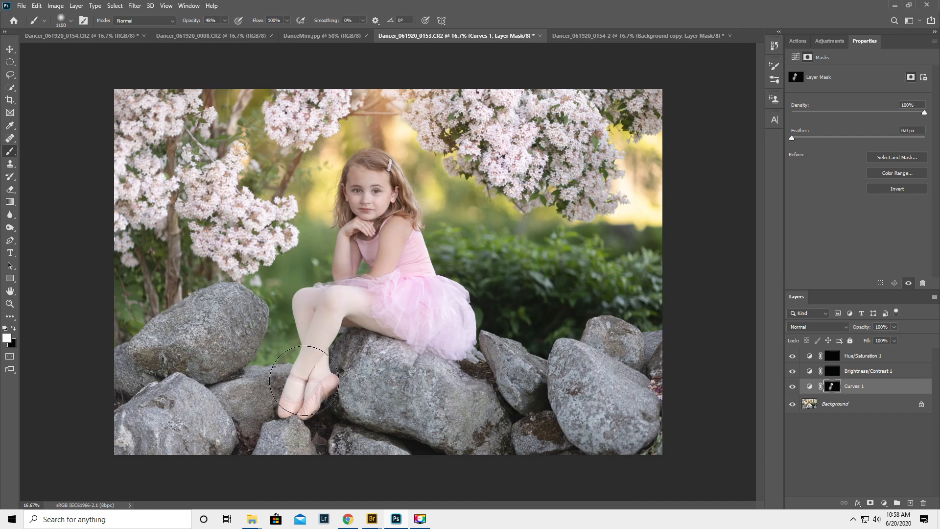
Step: Toggle the Curves 1 layer's visibility to compare the skin with and without the correction
left_click(793, 387)
left_click(793, 388)
left_click(793, 387)
left_click(793, 387)
left_click(793, 387)
left_click(793, 388)
Step: Paint white over the girl's face on the Brightness/Contrast 1 and Hue/Saturation 1 masks, and flatten the image
left_click(833, 373)
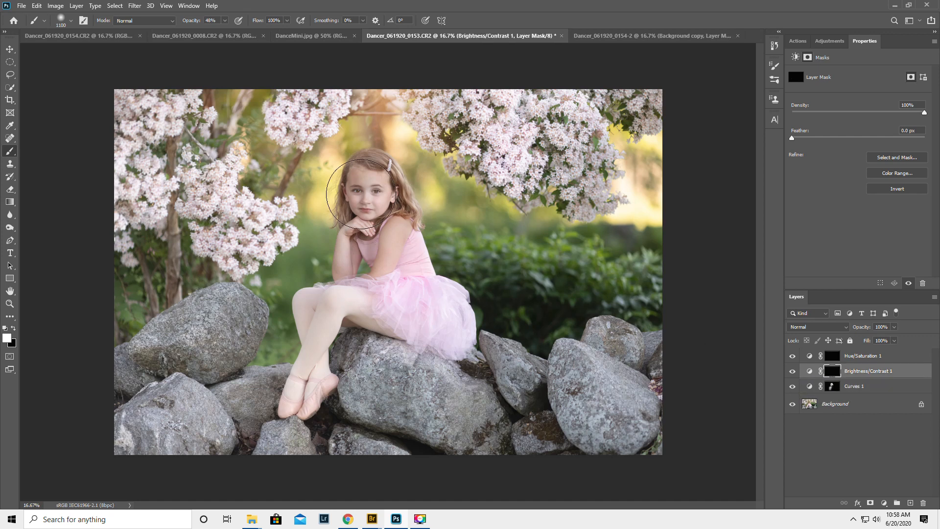
left_click(363, 190)
left_click(833, 358)
mouse_move(369, 182)
left_mouse_down()
mouse_move(343, 202)
mouse_move(392, 212)
mouse_move(384, 180)
mouse_move(348, 196)
left_mouse_up()
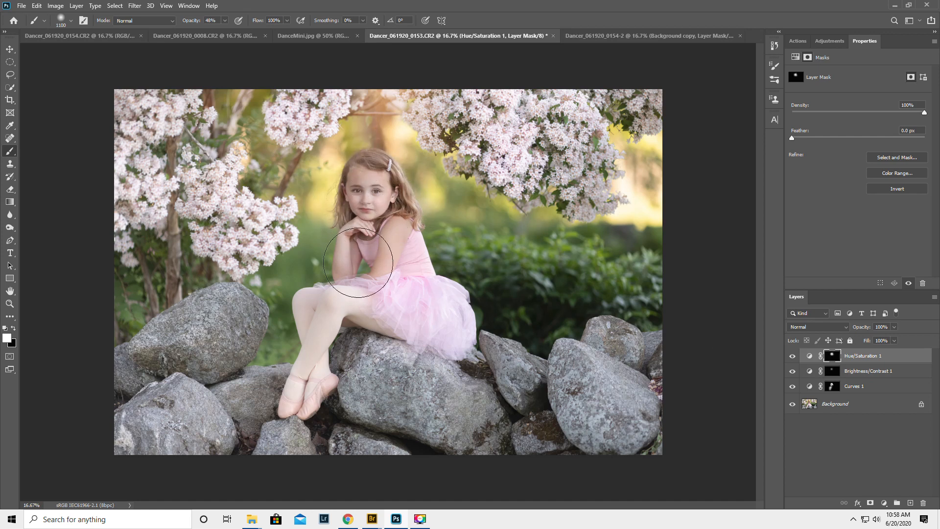
left_click(935, 297)
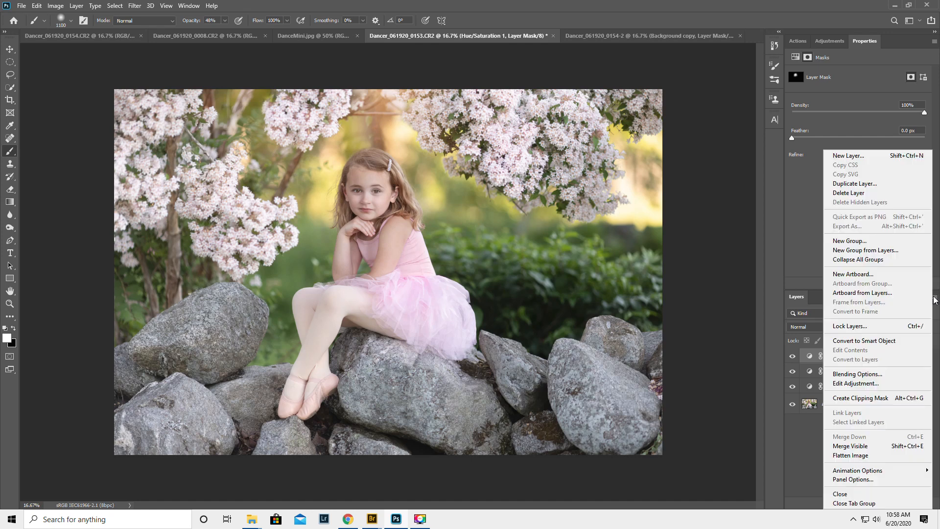
left_click(851, 456)
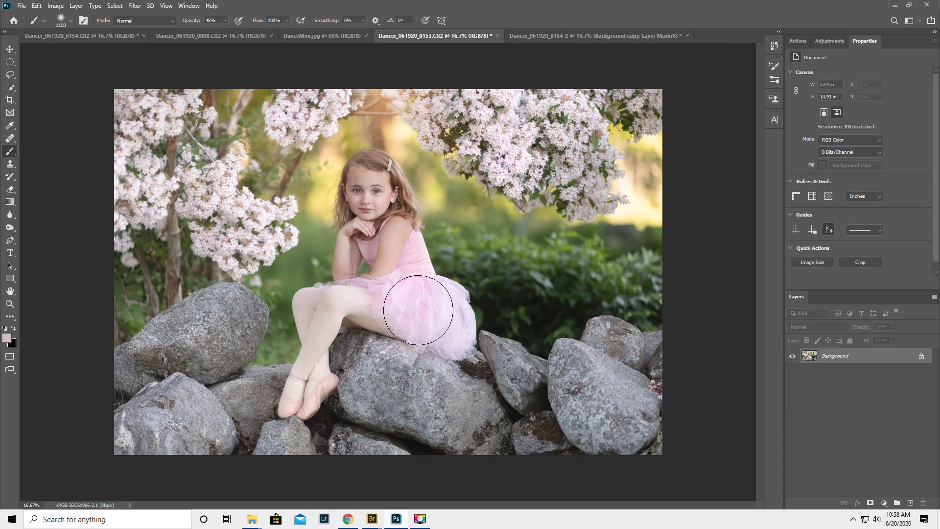
Step: Remove distracting spots from the large rock beneath the girl and the rock below it with a 90 px Spot Healing Brush
left_click(9, 138)
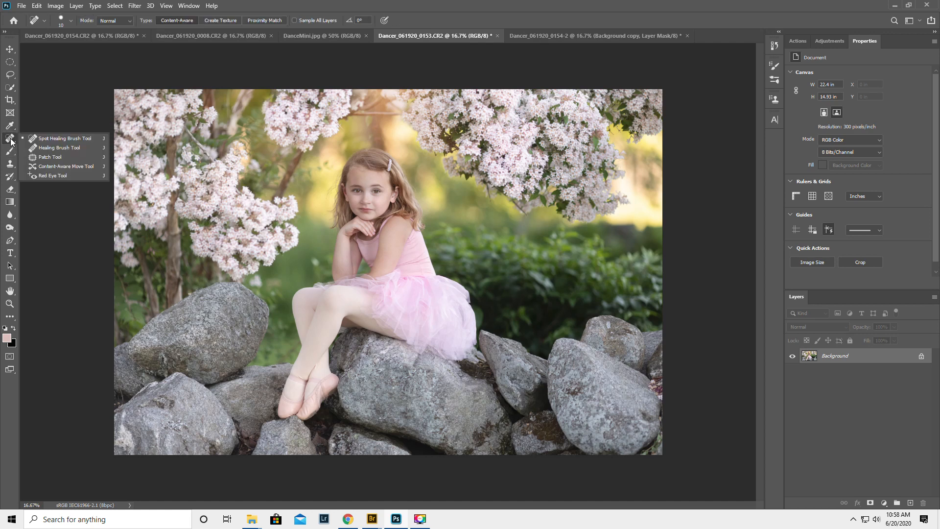
left_click(11, 139)
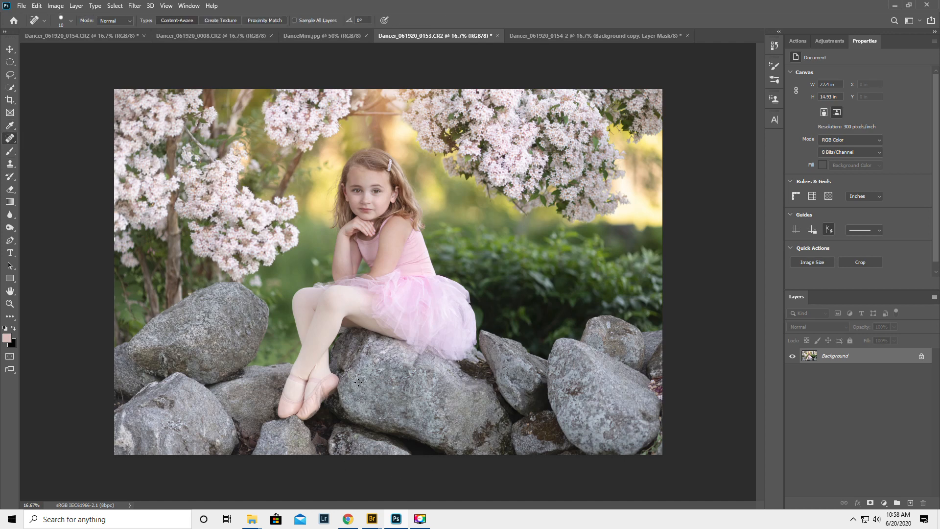
key("bracketright")
key("bracketright")
key("bracketright")
left_click_drag(380, 357, 386, 344)
left_click_drag(430, 366, 434, 360)
left_click(402, 351)
left_click(396, 348)
left_click_drag(355, 375, 349, 382)
left_click(406, 414)
left_click_drag(401, 429, 391, 425)
Step: Heal blemishes on the two large rocks left of the girl and on the small upper rock at the right
mouse_move(174, 401)
left_mouse_down()
mouse_move(172, 410)
mouse_move(164, 394)
mouse_move(162, 406)
mouse_move(128, 415)
left_mouse_up()
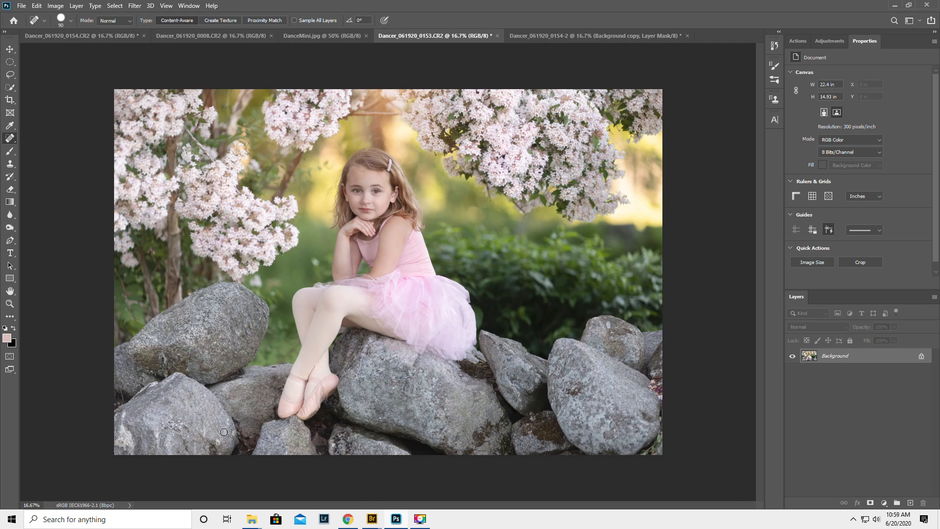
left_click(205, 430)
left_click(165, 358)
left_click(180, 356)
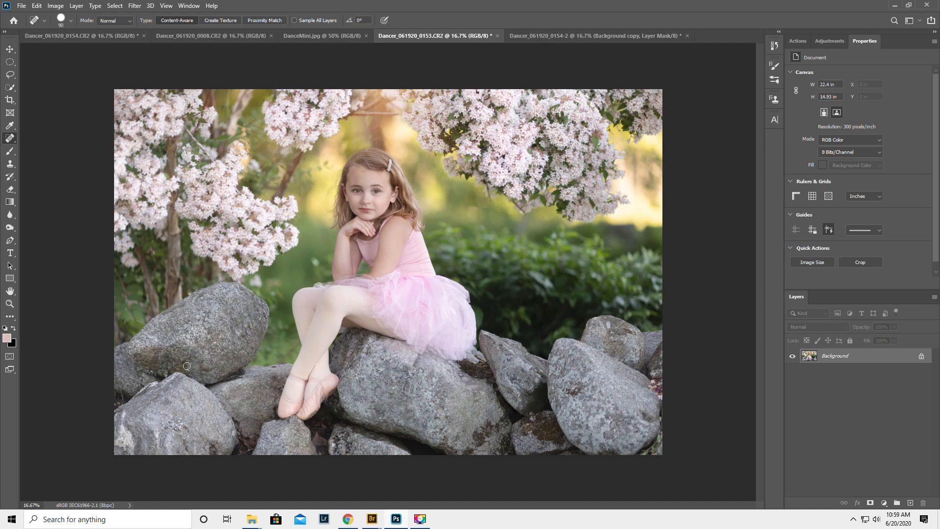
left_click(237, 332)
left_click(610, 326)
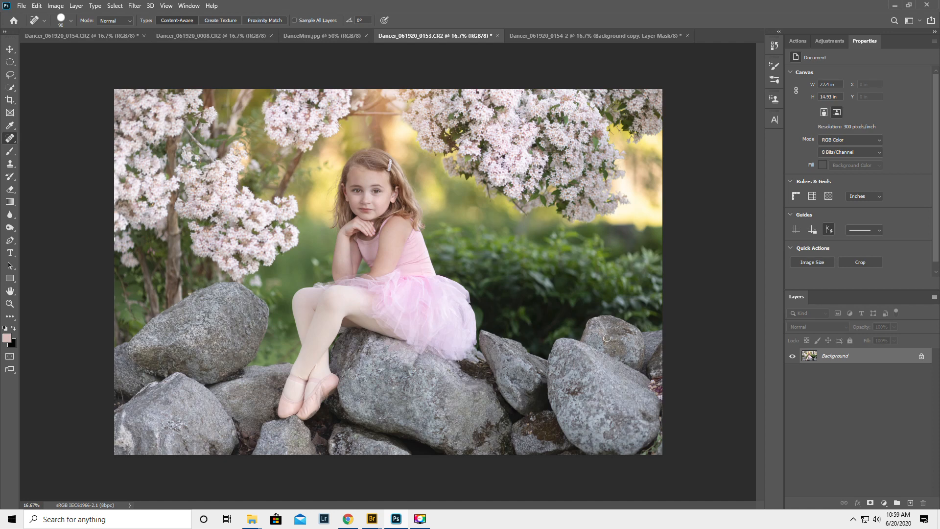